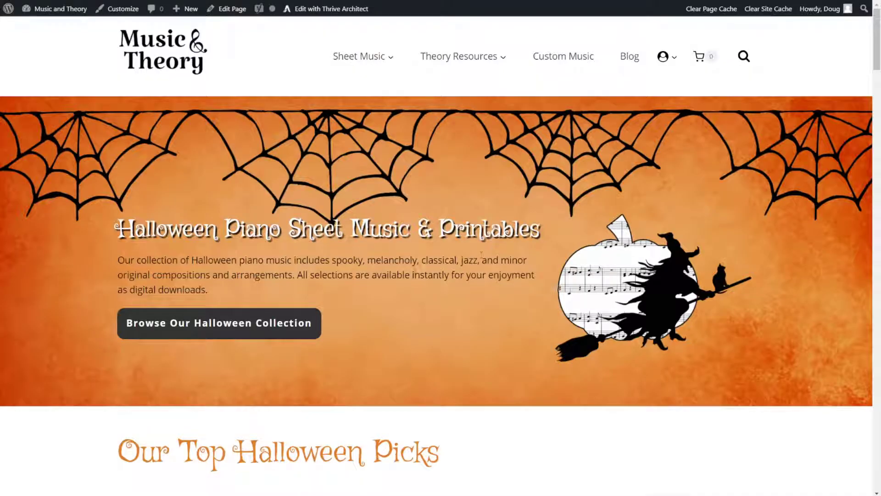
- Look over the Halloween landing page from its hero banner to the Spooky and Fun Halloween Piano Music section
scroll(482, 255, "down", 5)
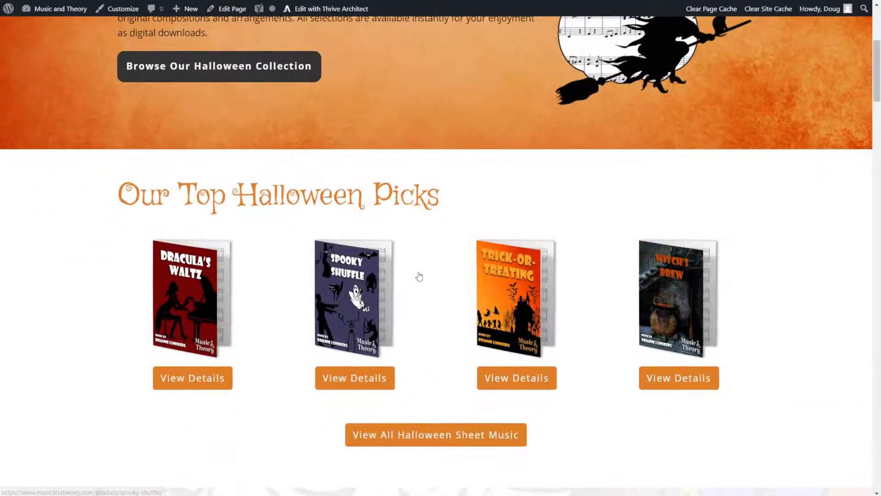
scroll(232, 293, "down", 1)
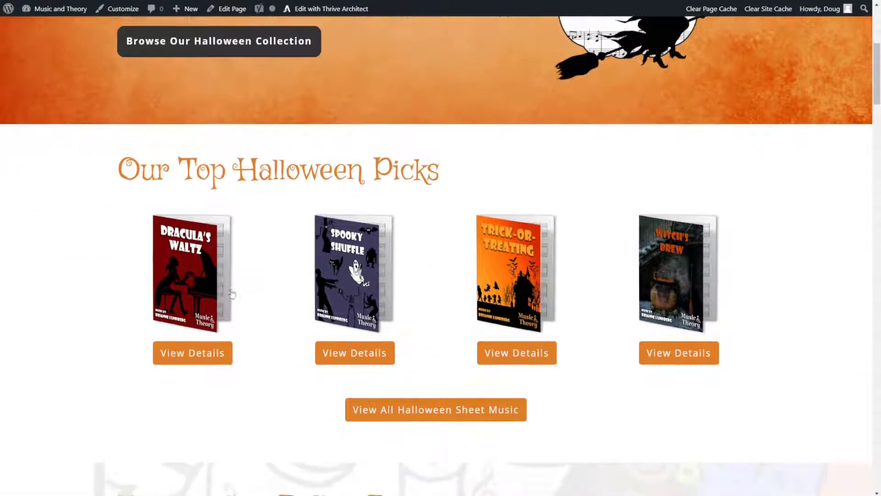
scroll(364, 277, "down", 14)
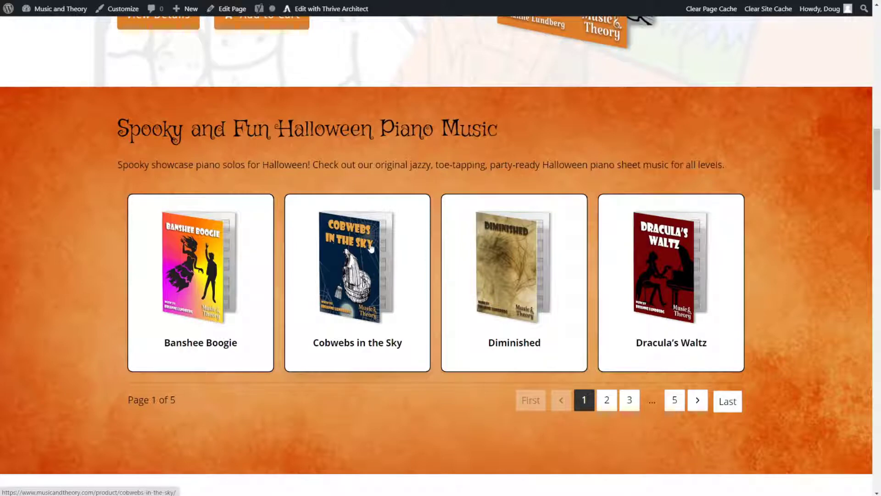
scroll(352, 250, "up", 1)
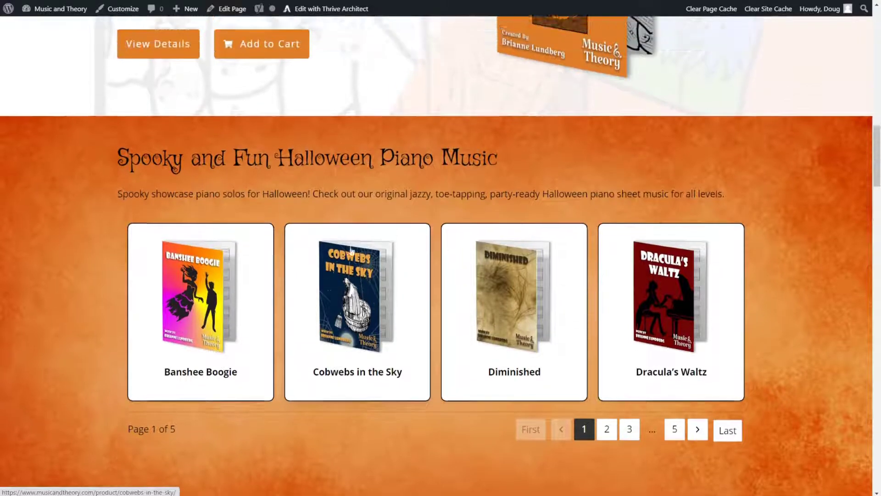
scroll(352, 250, "up", 3)
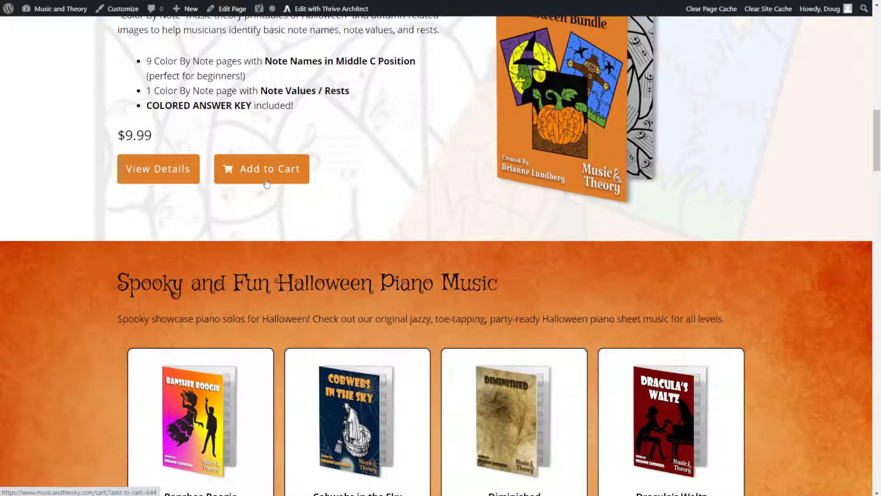
scroll(285, 228, "down", 4)
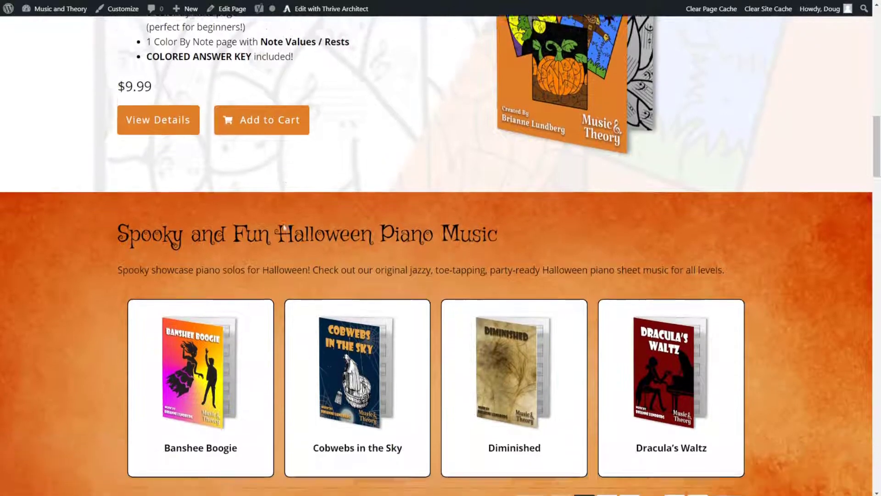
scroll(285, 228, "down", 8)
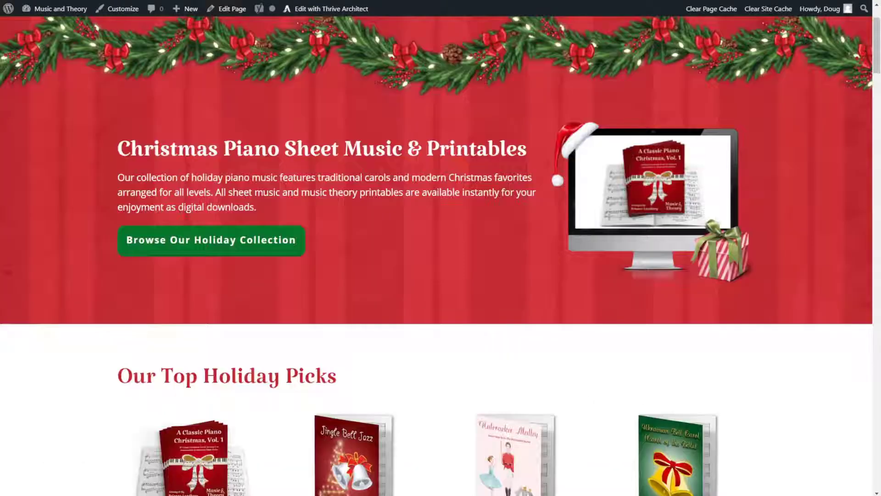
- Look over the Christmas landing page, including the Top Holiday Picks and the A Classic Piano Christmas, Vol. 1 section
scroll(534, 229, "down", 10)
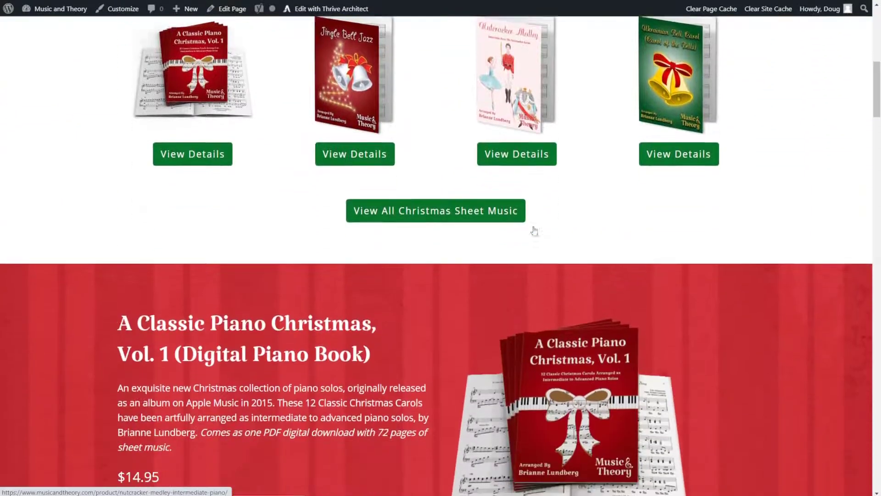
scroll(535, 229, "down", 2)
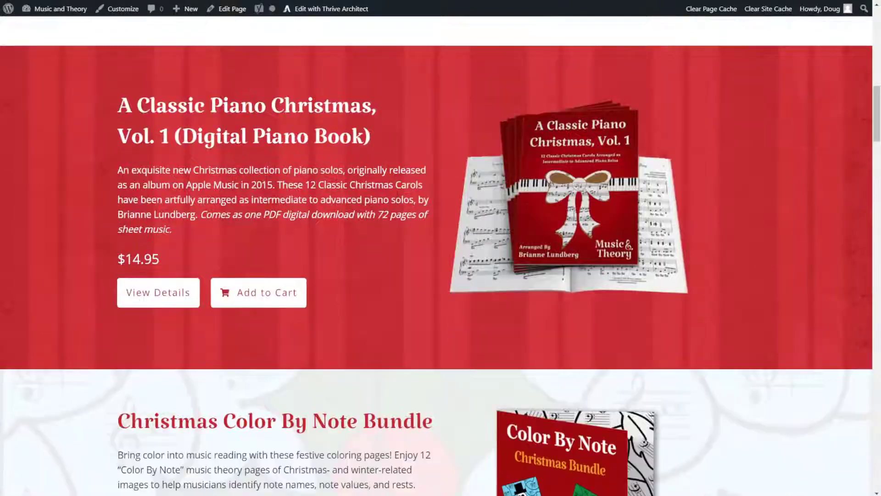
scroll(392, 199, "down", 4)
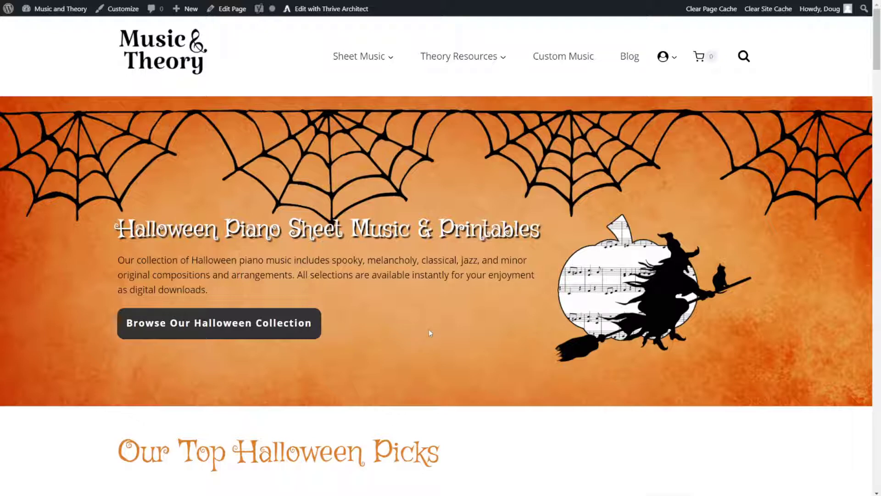
- Examine the Halloween page's hero banner and the Our Top Halloween Picks section
scroll(439, 324, "down", 2)
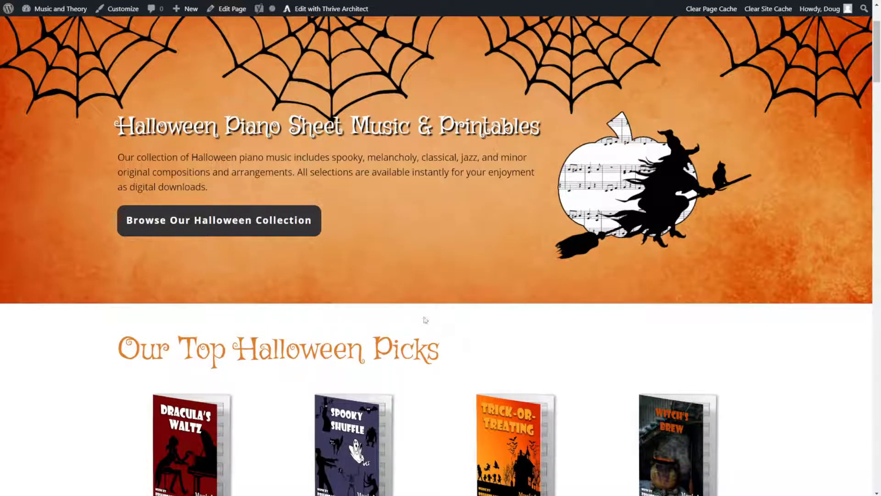
scroll(426, 320, "up", 2)
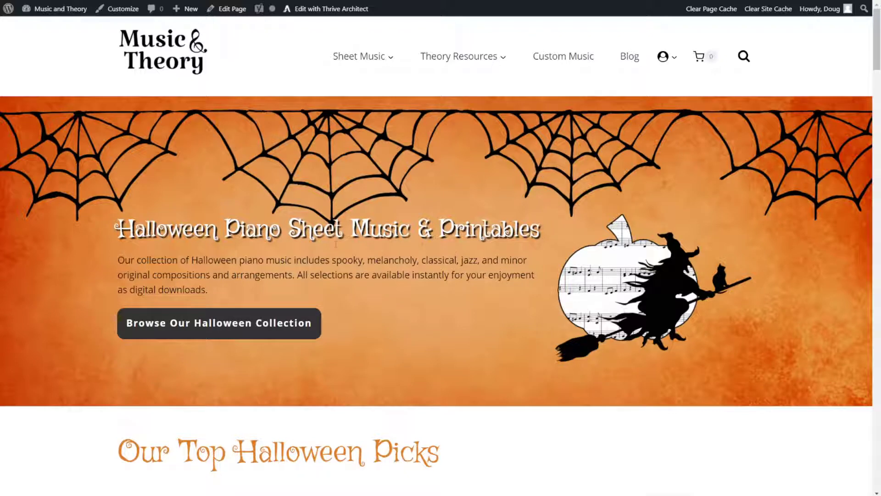
scroll(448, 244, "down", 5)
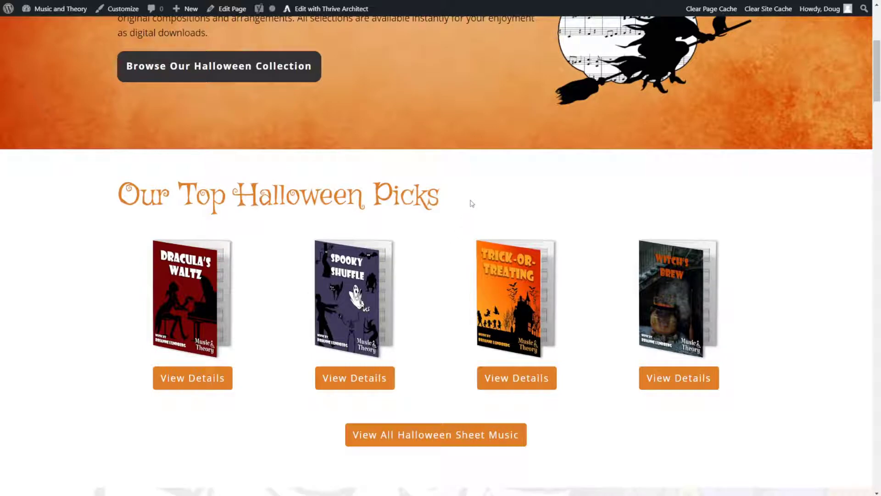
scroll(416, 193, "down", 1)
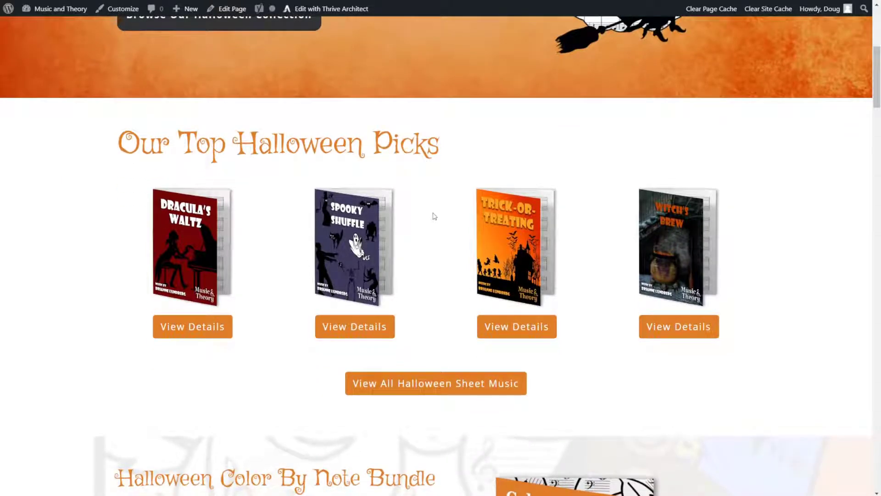
scroll(434, 222, "up", 3)
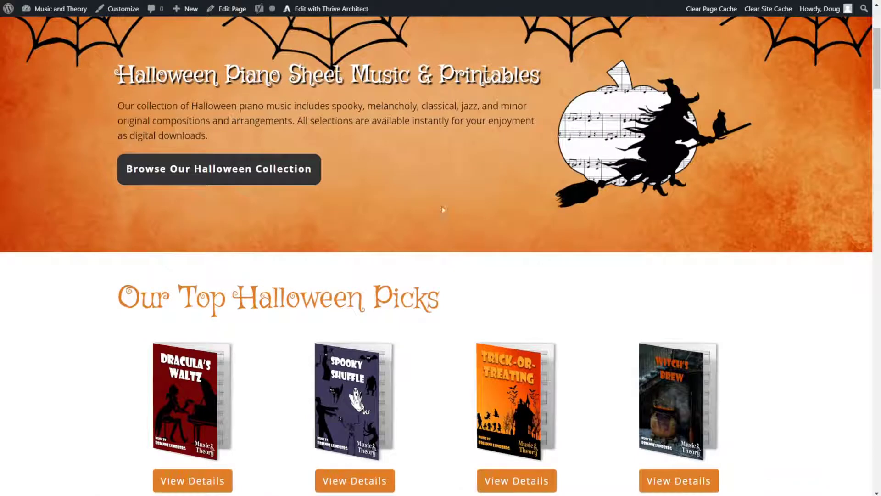
scroll(439, 199, "up", 1)
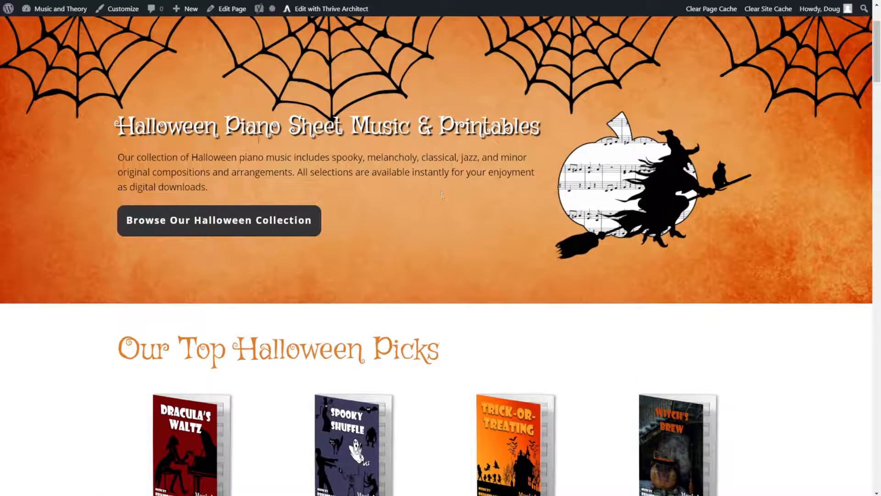
scroll(413, 221, "down", 3)
scroll(415, 223, "down", 2)
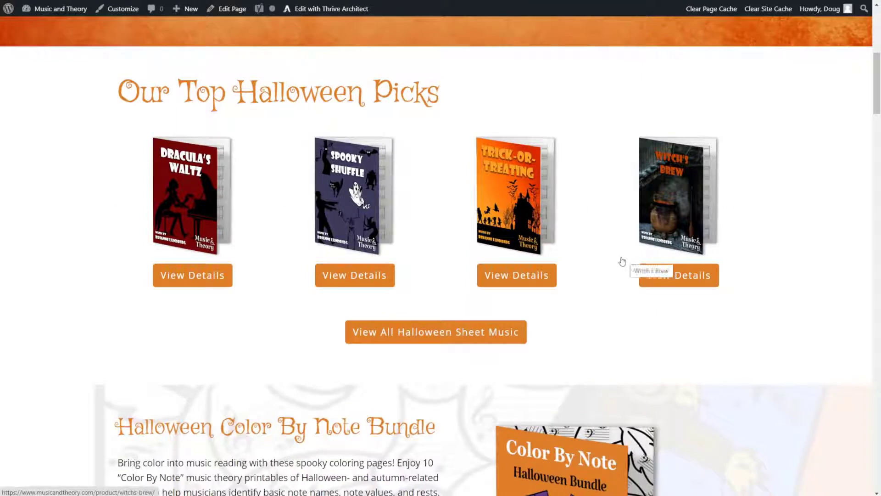
scroll(569, 321, "down", 2)
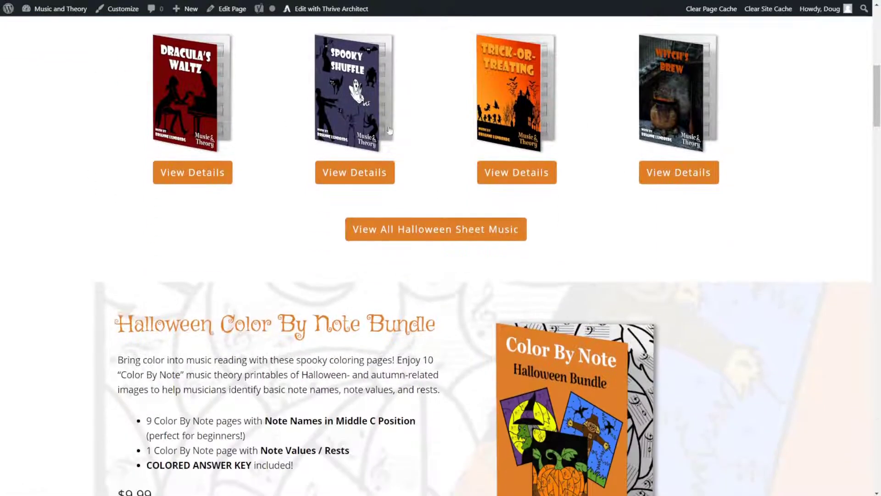
- View the full Halloween sheet music listing and return to the landing page
scroll(694, 165, "up", 1)
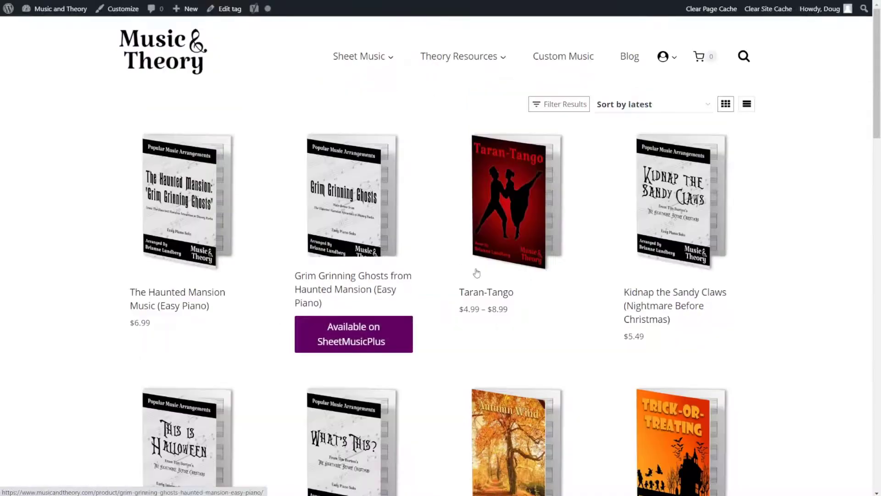
scroll(650, 291, "down", 3)
scroll(650, 291, "down", 12)
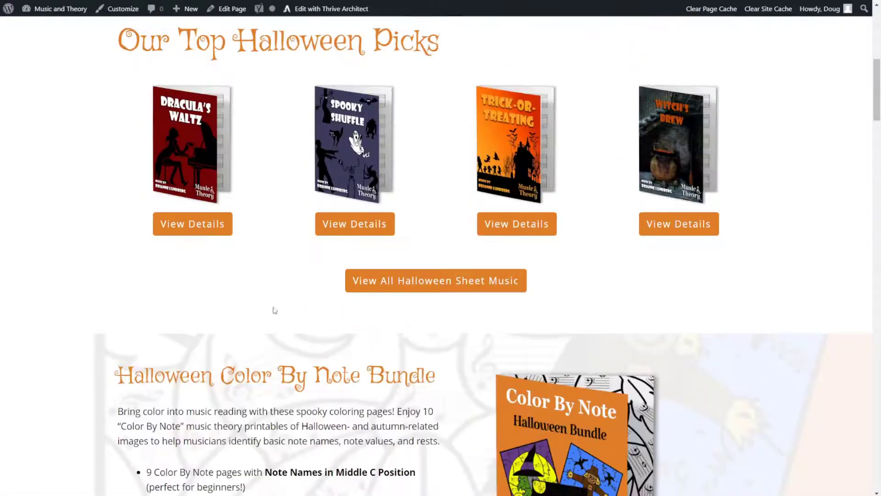
- Add the Halloween Color By Note Bundle to the cart from its landing page section and return to the page
scroll(269, 307, "down", 5)
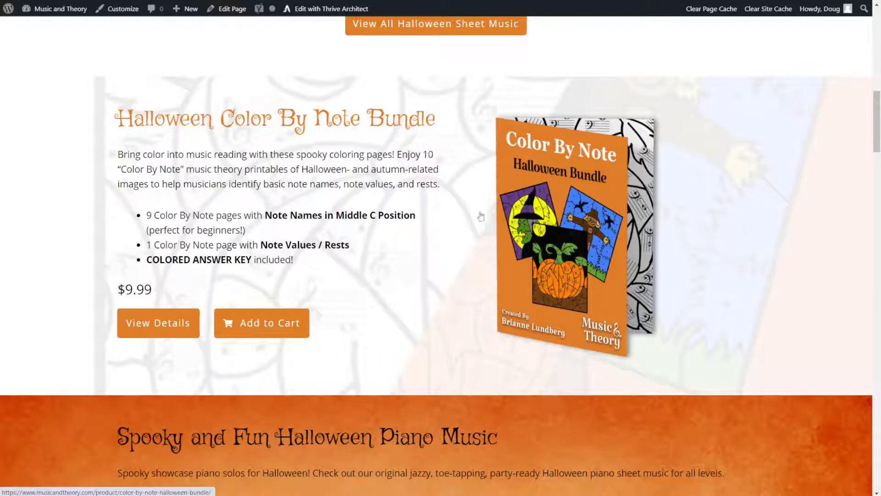
scroll(487, 211, "up", 1)
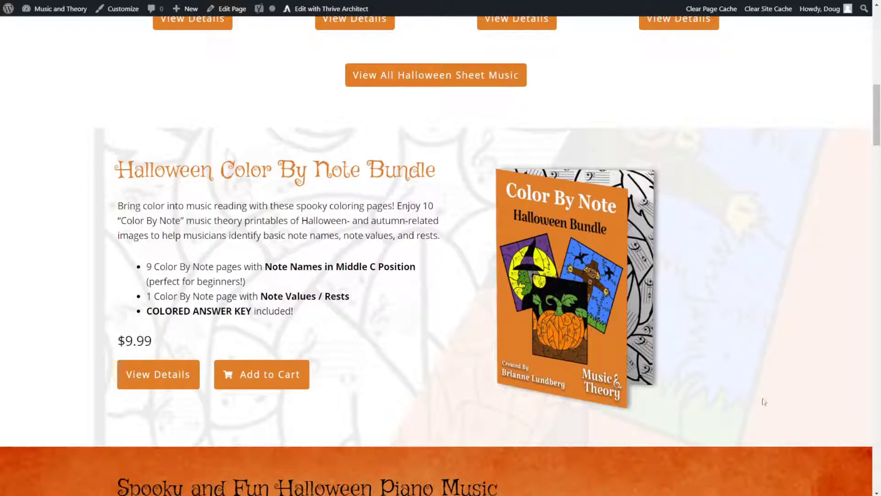
scroll(761, 399, "down", 1)
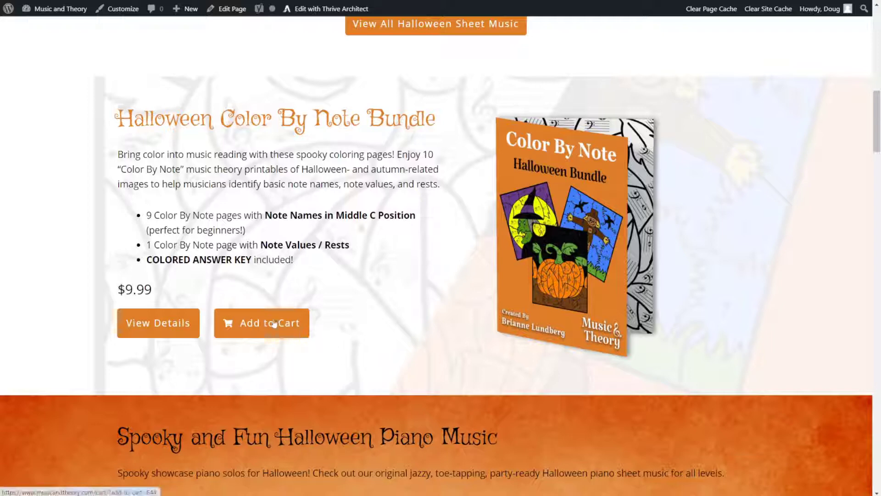
left_click(290, 324)
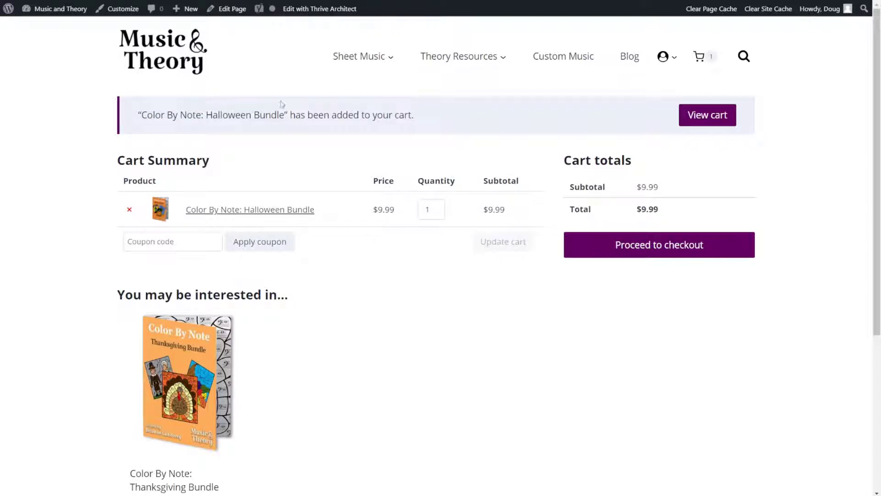
key("alt+Left")
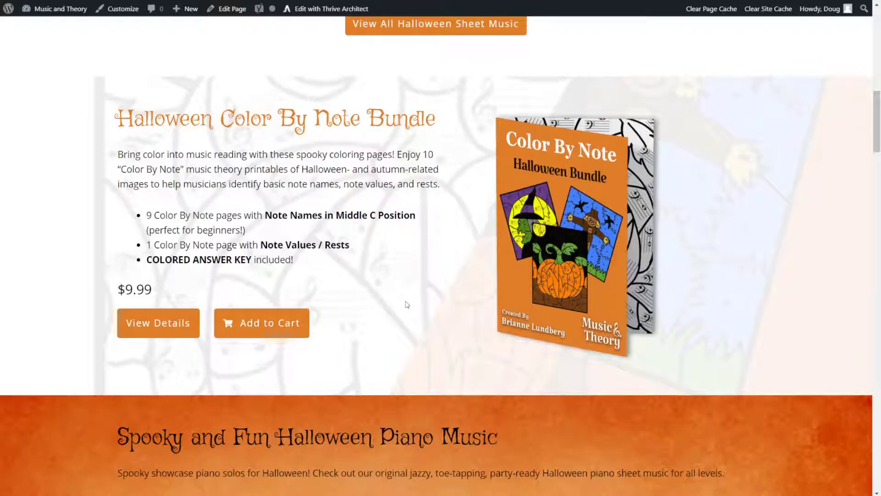
- Review the Spooky and Fun, Classical, and Contemporary Halloween Piano Music product sections
scroll(400, 301, "down", 5)
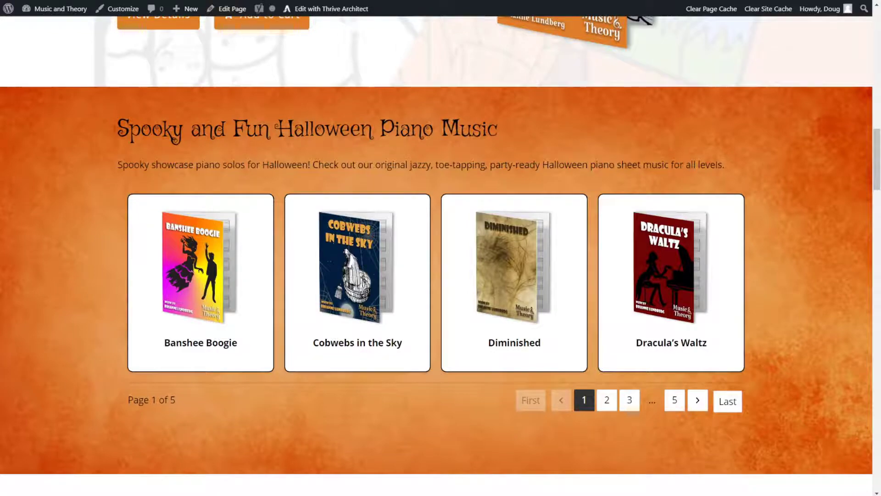
scroll(288, 204, "down", 5)
scroll(288, 204, "down", 1)
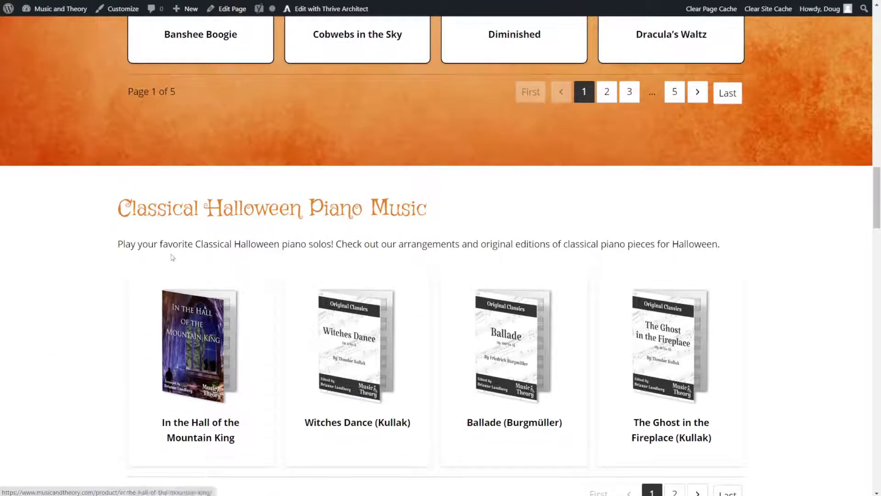
scroll(486, 326, "down", 2)
scroll(471, 212, "down", 6)
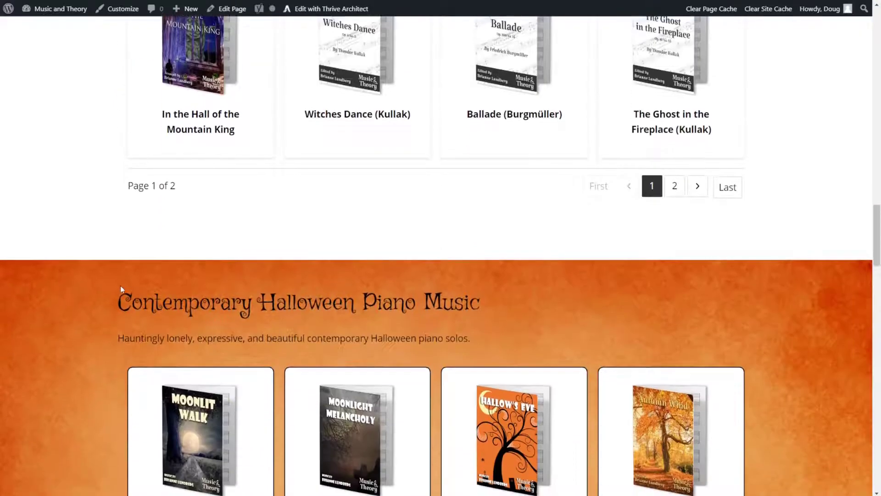
scroll(311, 246, "down", 3)
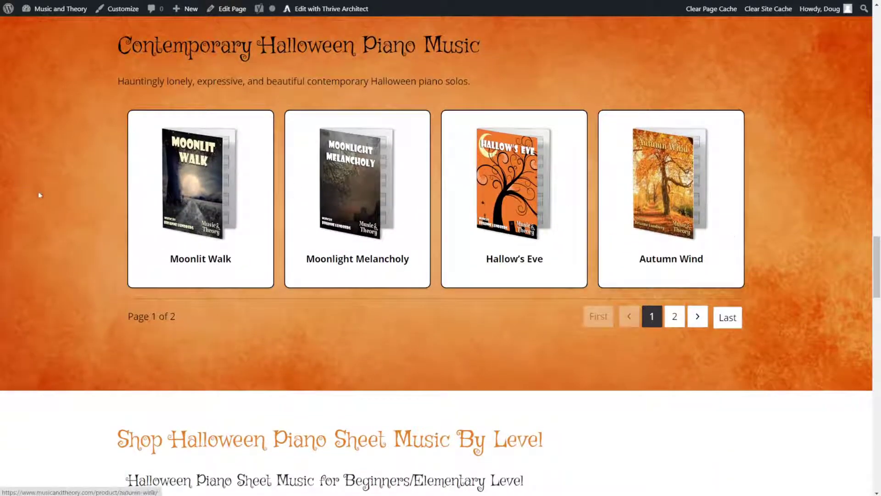
- Review the Shop Halloween Piano Sheet Music By Level lists and the Popular Halloween Piano Sheet Music section
scroll(336, 339, "down", 1)
scroll(334, 339, "down", 3)
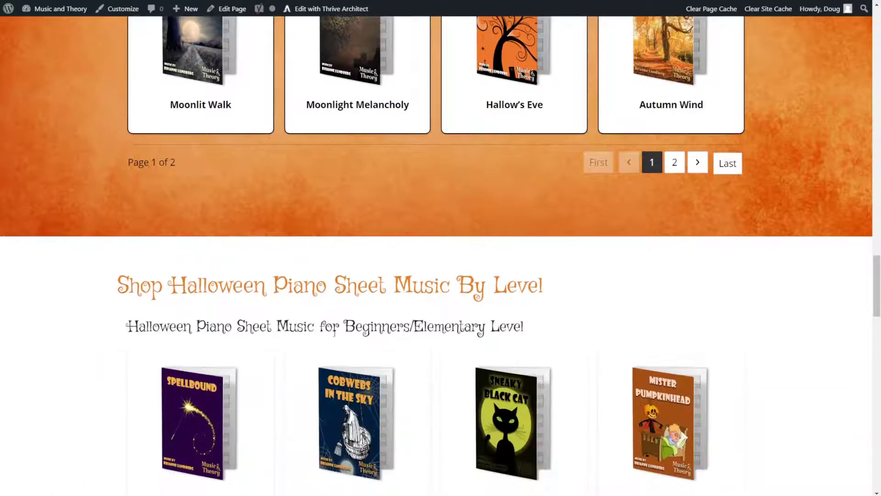
scroll(109, 273, "down", 1)
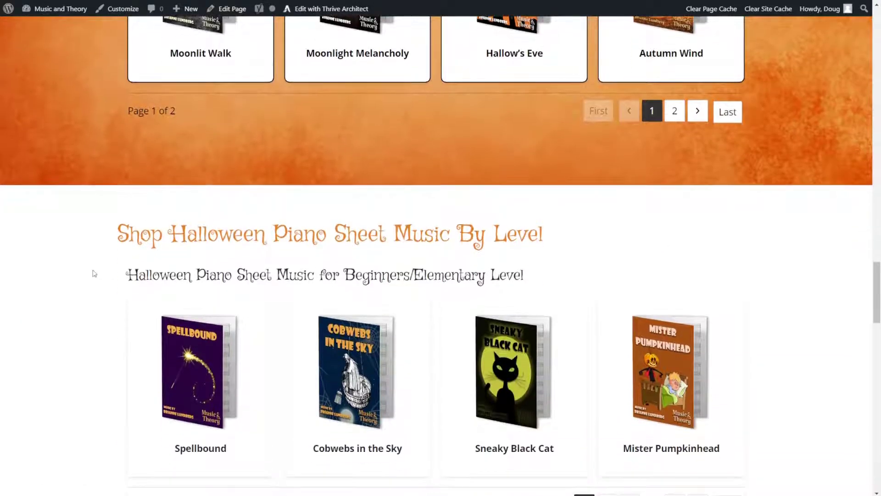
scroll(110, 267, "down", 2)
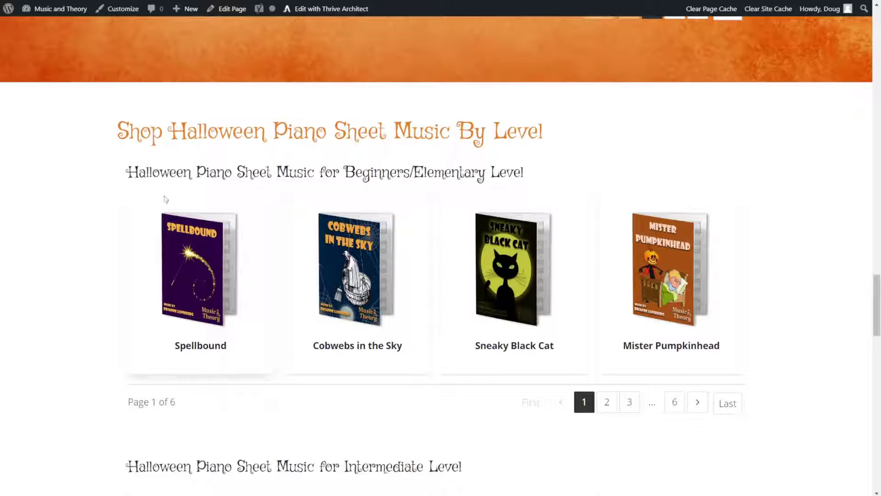
scroll(426, 197, "down", 5)
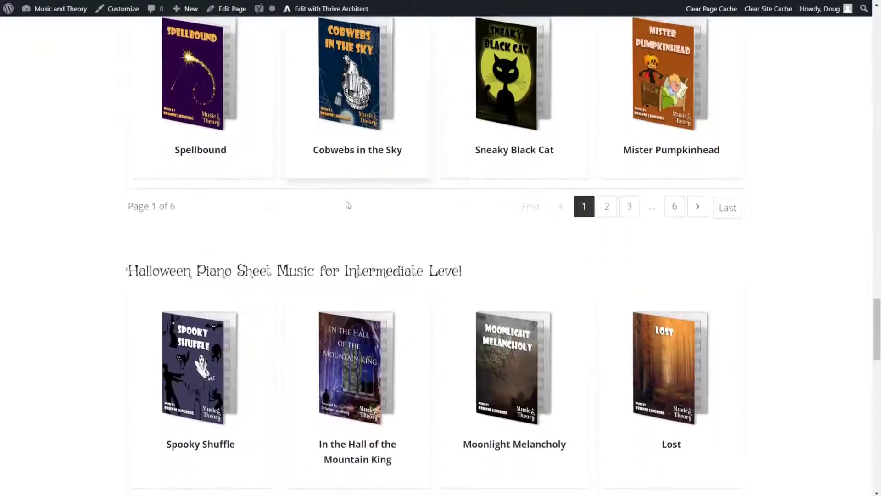
scroll(288, 256, "down", 7)
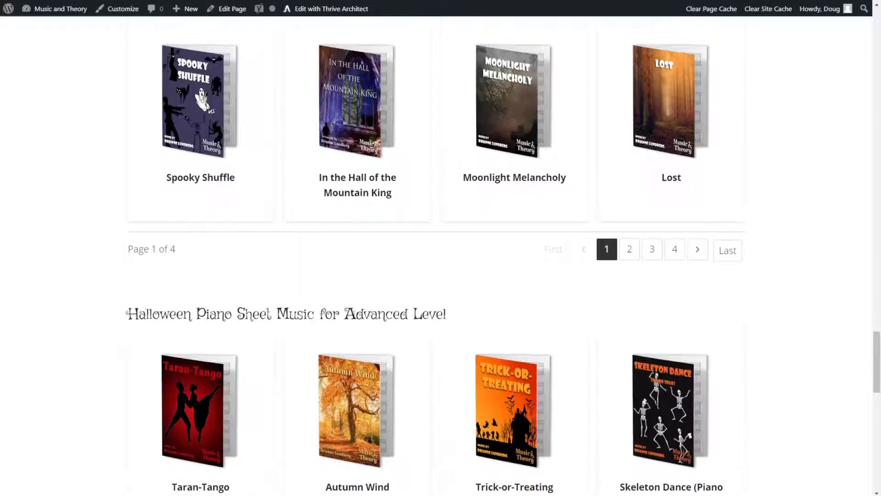
scroll(94, 252, "down", 12)
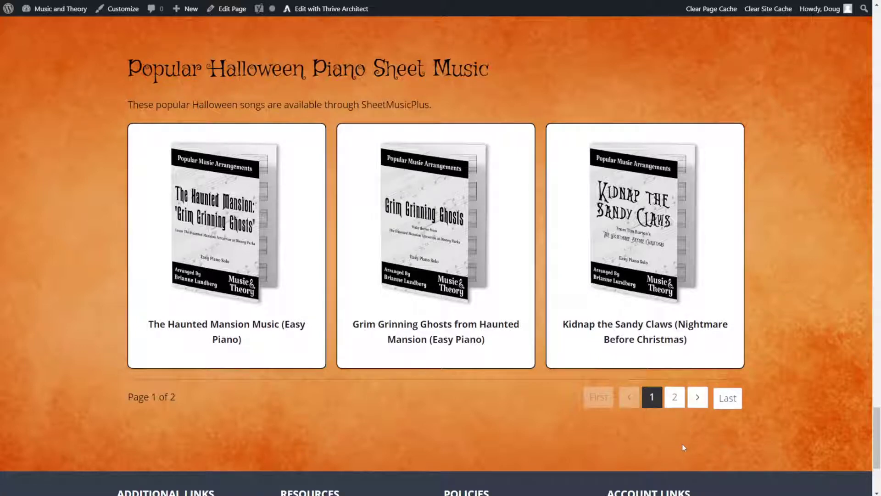
- Page through the Popular, Advanced Level and Intermediate Level Halloween piano sheet music lists on the landing page
left_click(676, 401)
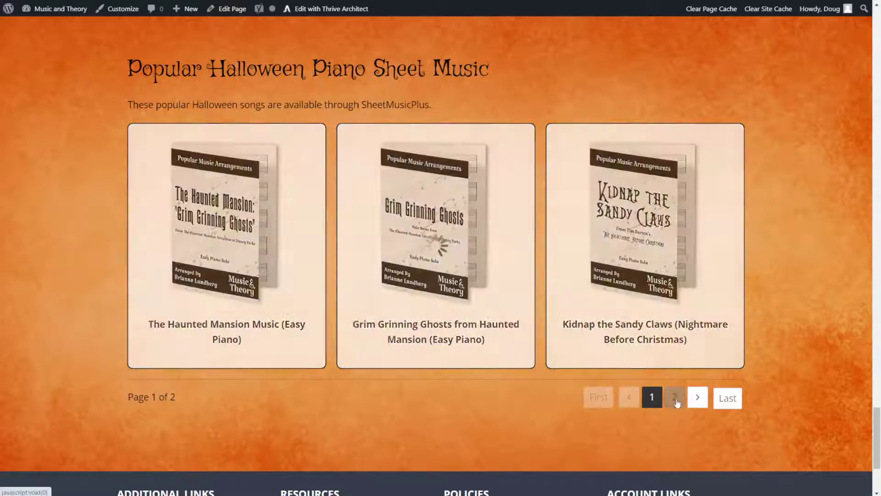
scroll(635, 413, "up", 8)
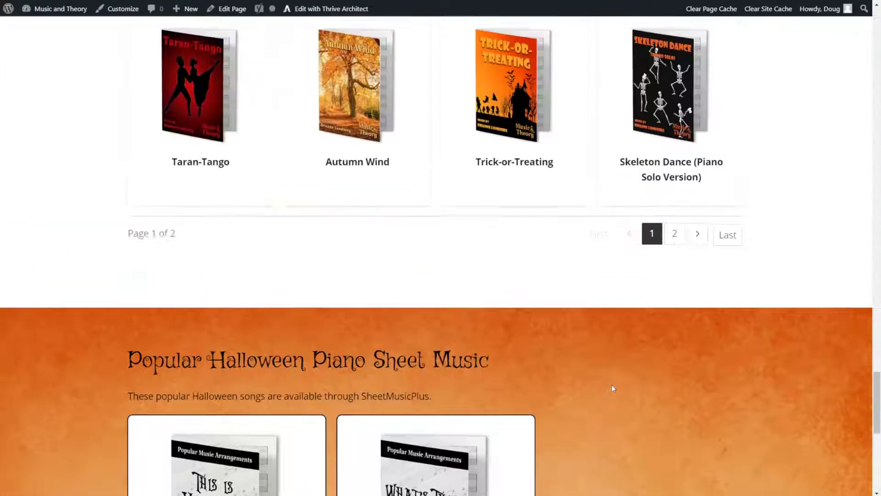
left_click(674, 354)
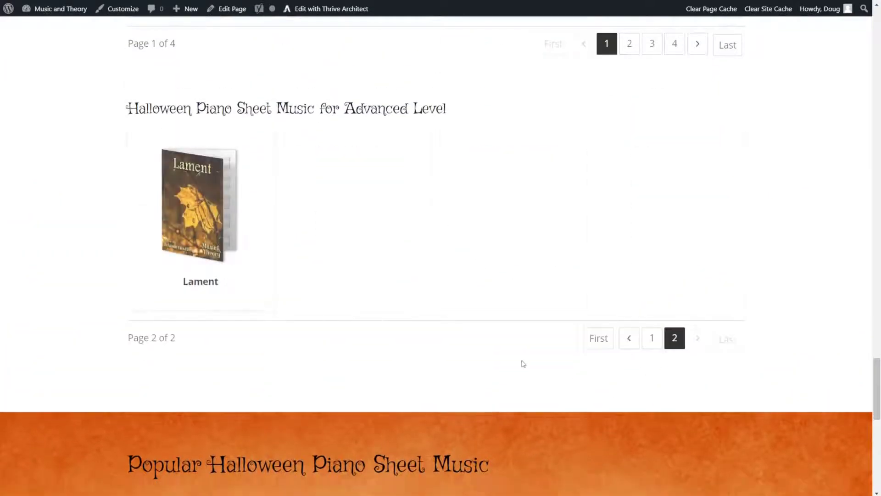
scroll(550, 349, "up", 6)
left_click(651, 351)
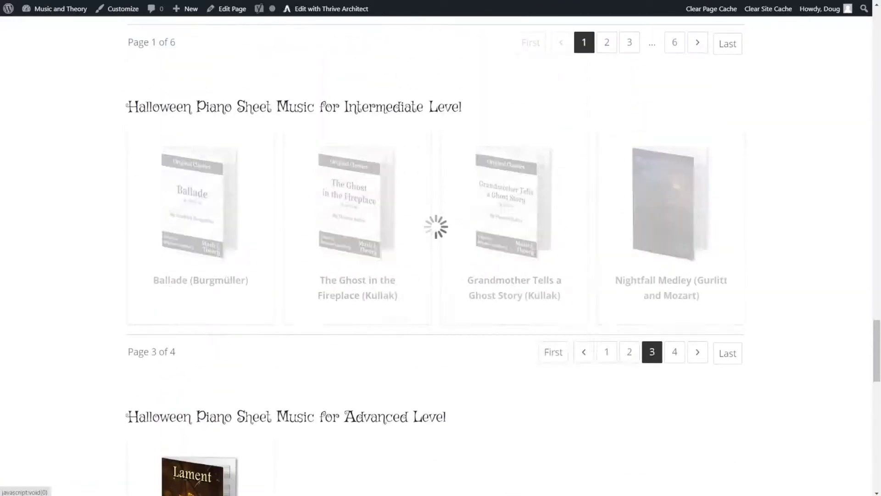
left_click(630, 352)
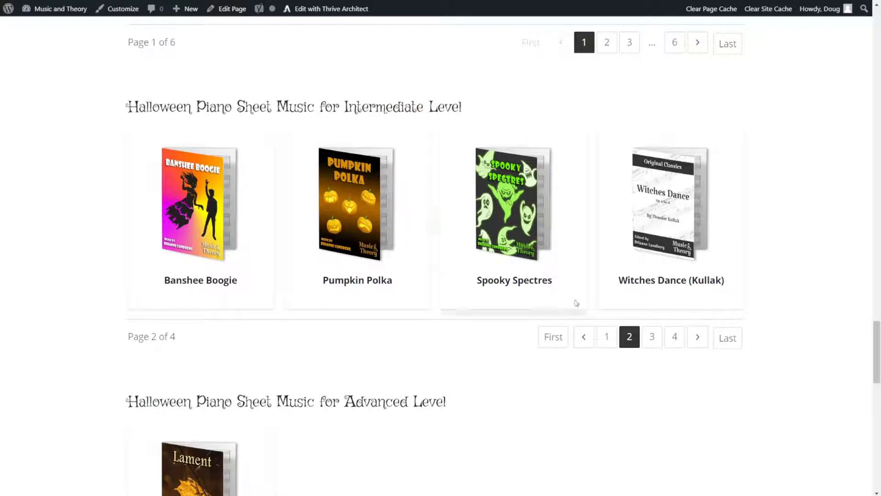
left_click(652, 336)
scroll(510, 251, "up", 20)
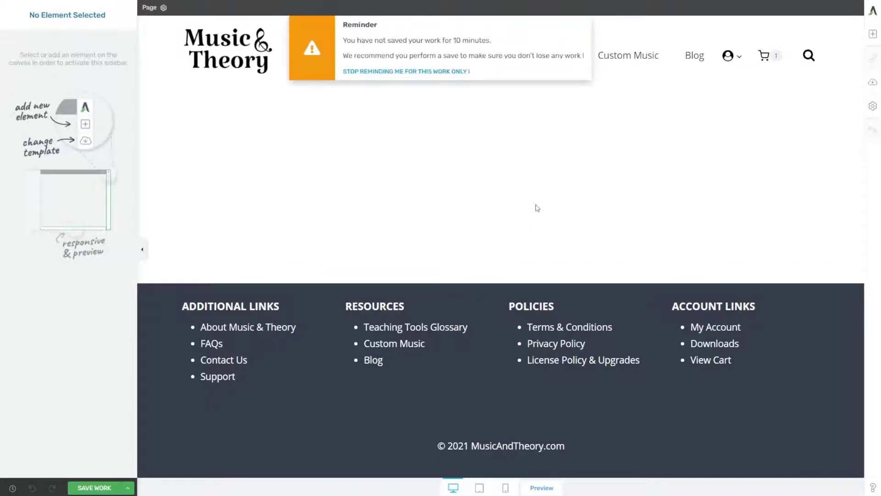
- Add a Background Section to the blank page in the Thrive Architect editor and stretch it to fit the screen width
key("ctrl+s")
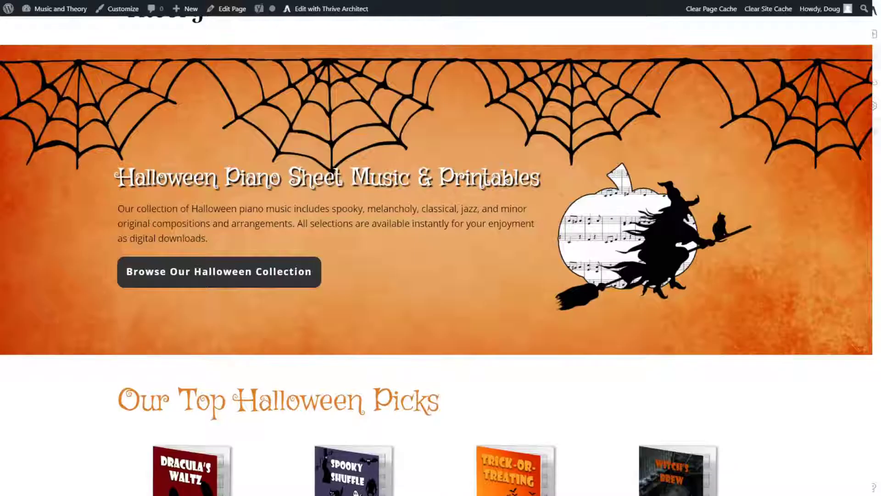
scroll(373, 156, "up", 1)
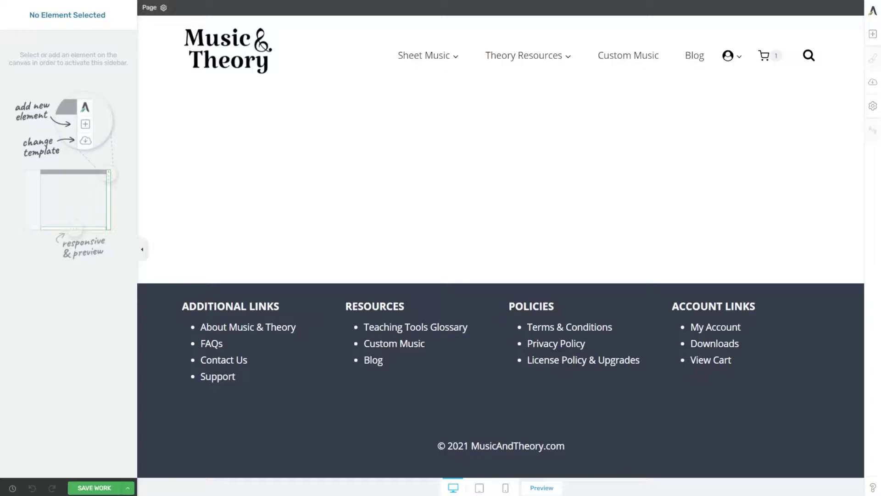
left_click(872, 33)
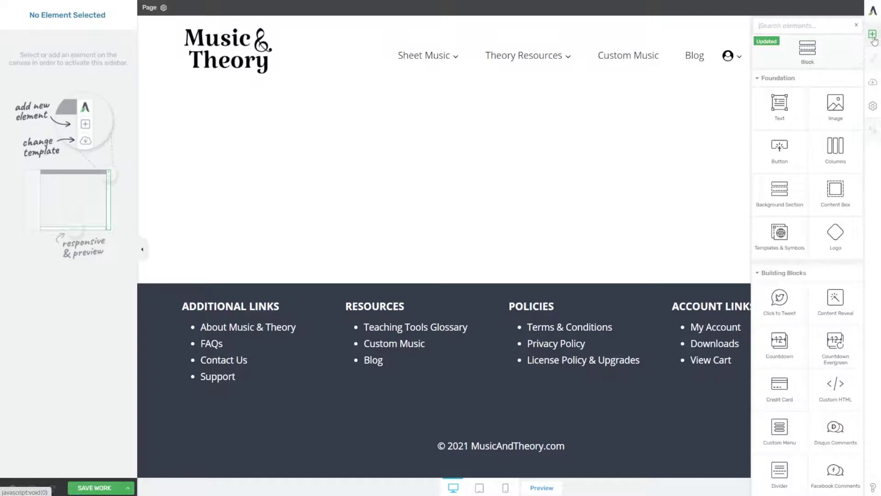
left_click(782, 201)
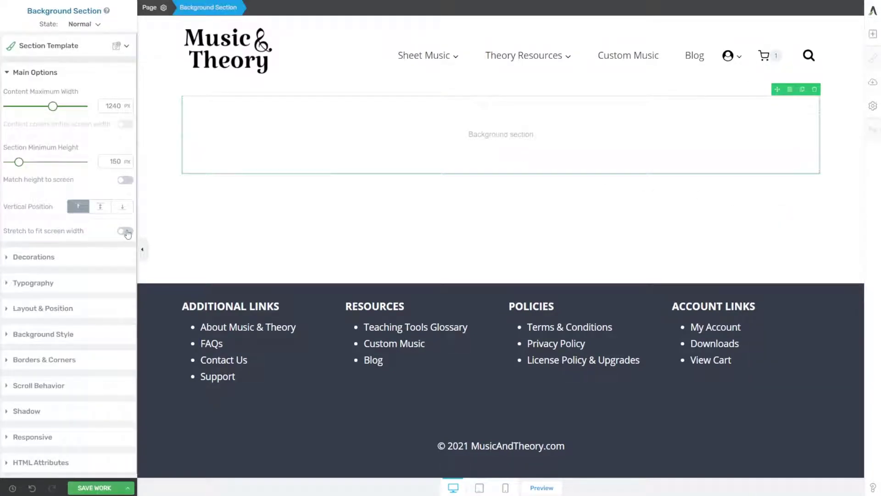
left_click(125, 231)
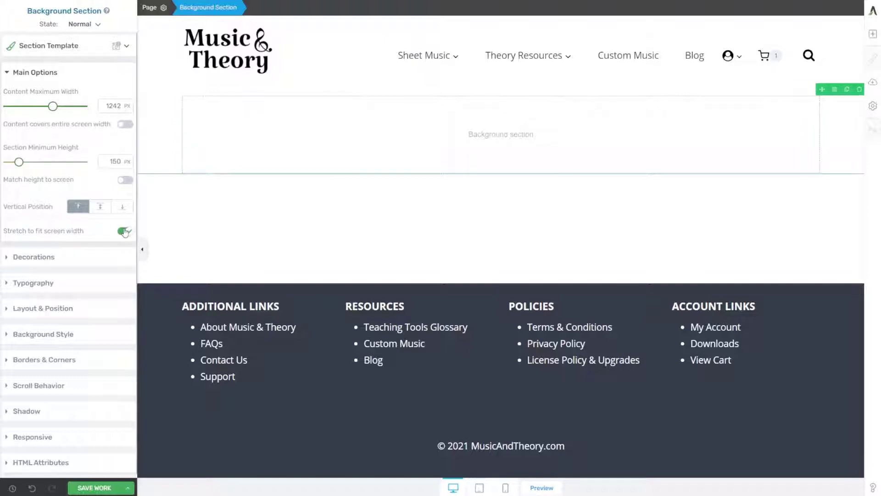
- Apply halloween-wallpaper_1.jpg from the media library as a static background image layer on the section
left_click(11, 336)
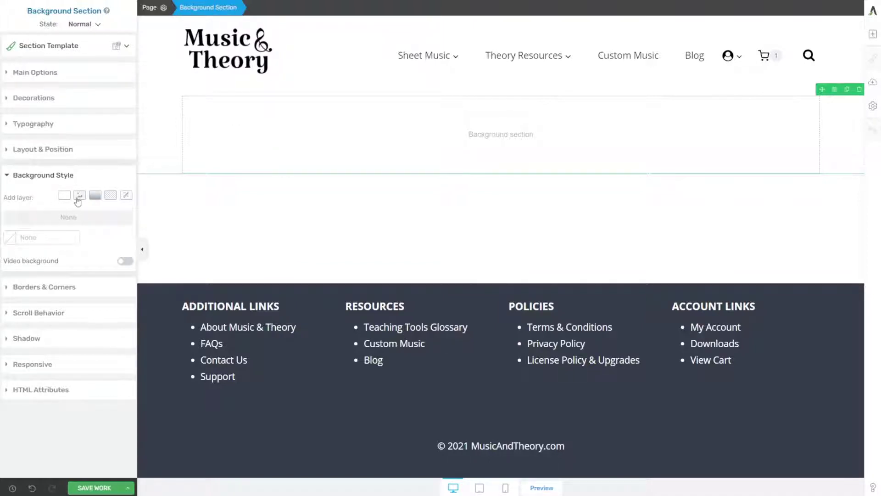
left_click(79, 197)
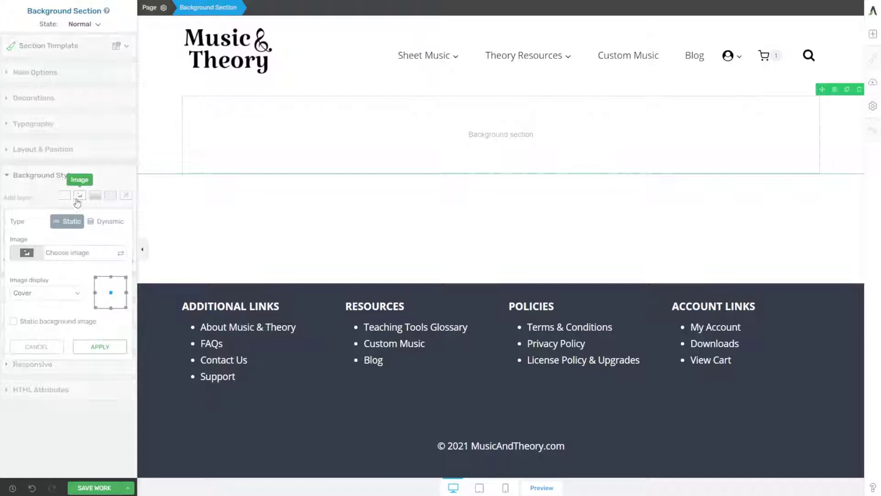
left_click(121, 255)
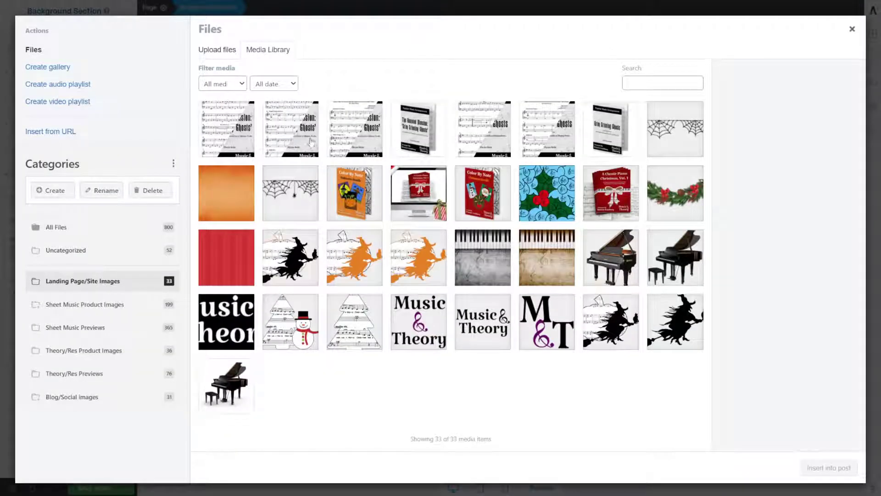
left_click(227, 197)
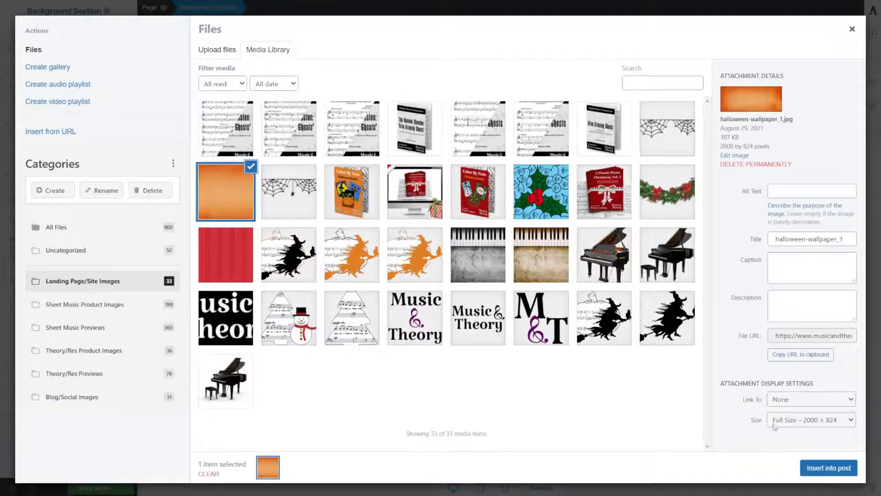
left_click(824, 466)
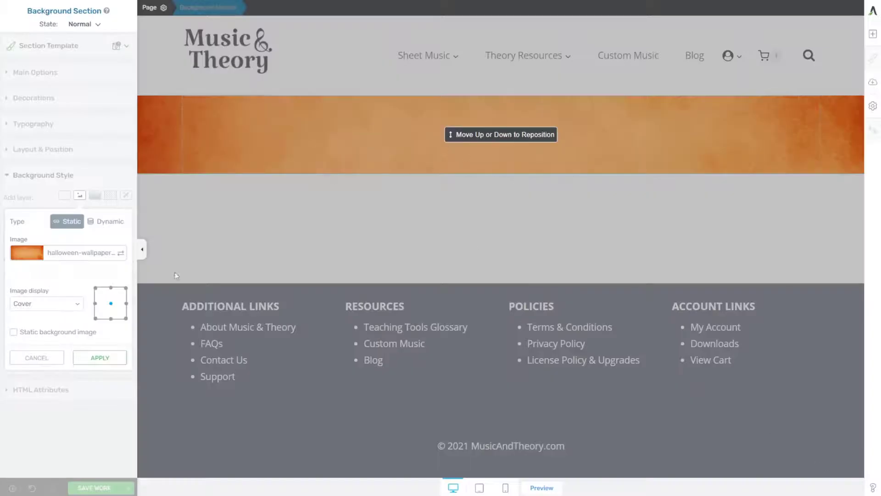
left_click(98, 359)
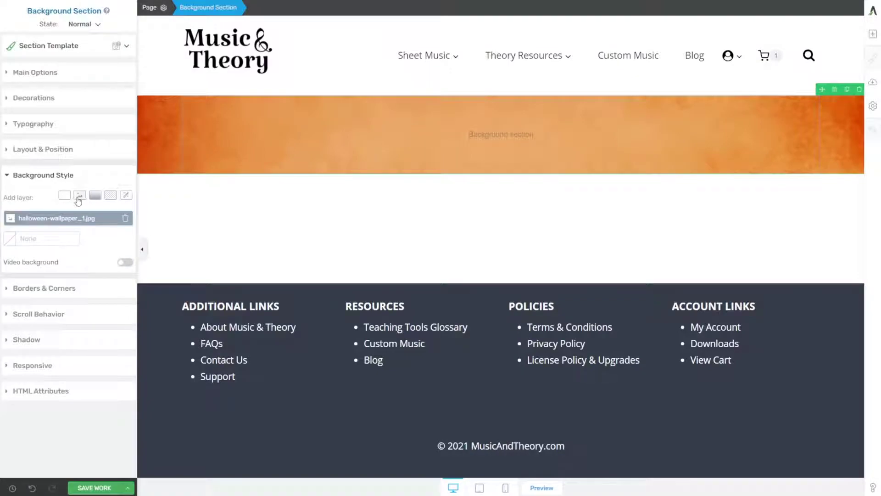
- Add spider-web-border-4_1.png as a second background image layer on the section, anchored at its top center
left_click(78, 197)
left_click(118, 253)
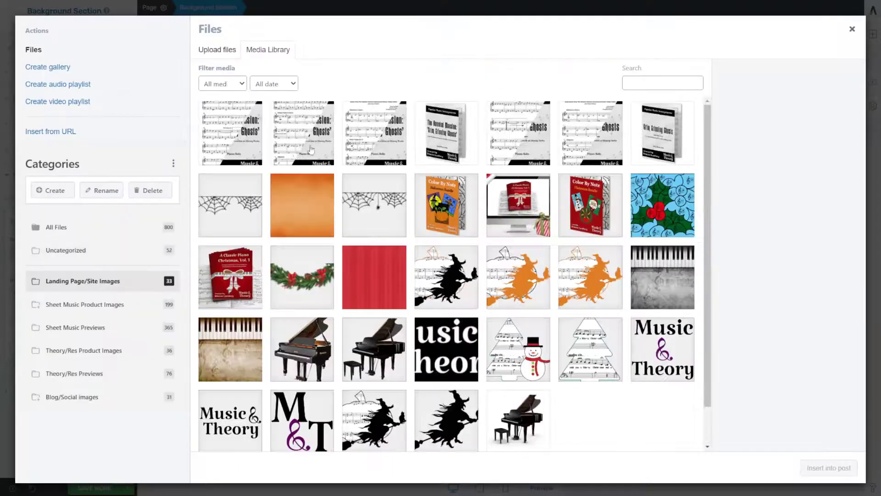
left_click(228, 215)
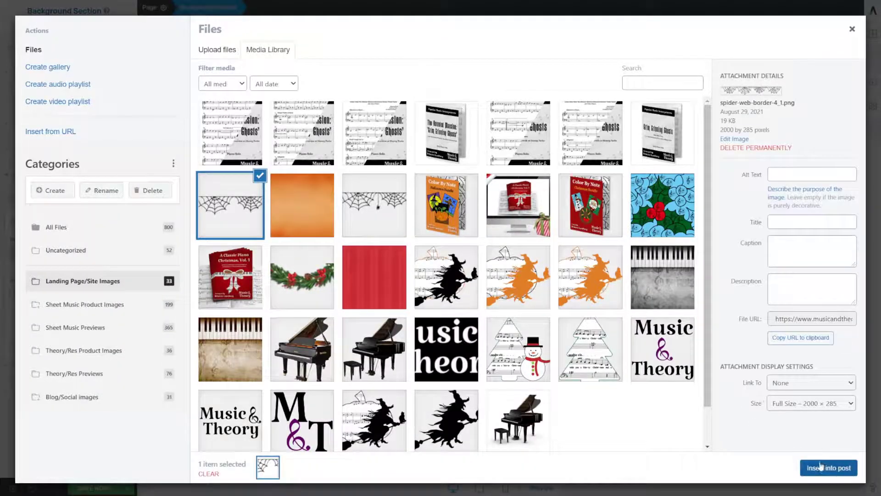
left_click(821, 467)
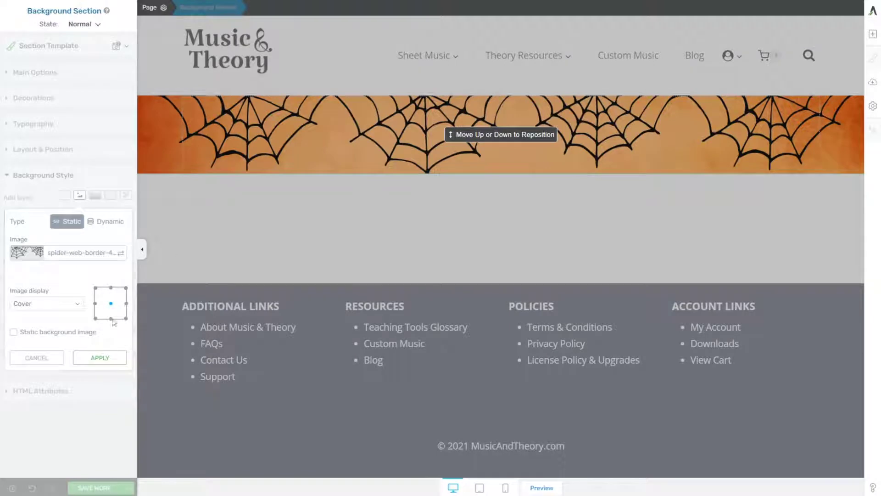
left_click(111, 288)
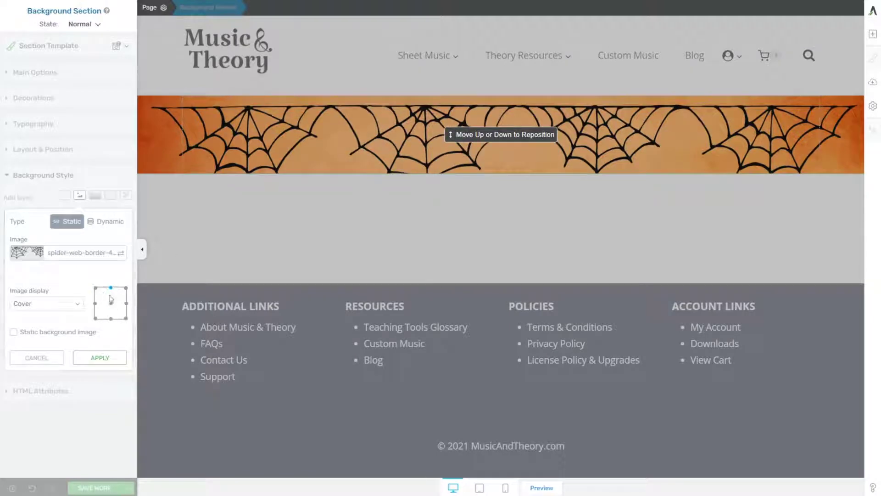
left_click(107, 359)
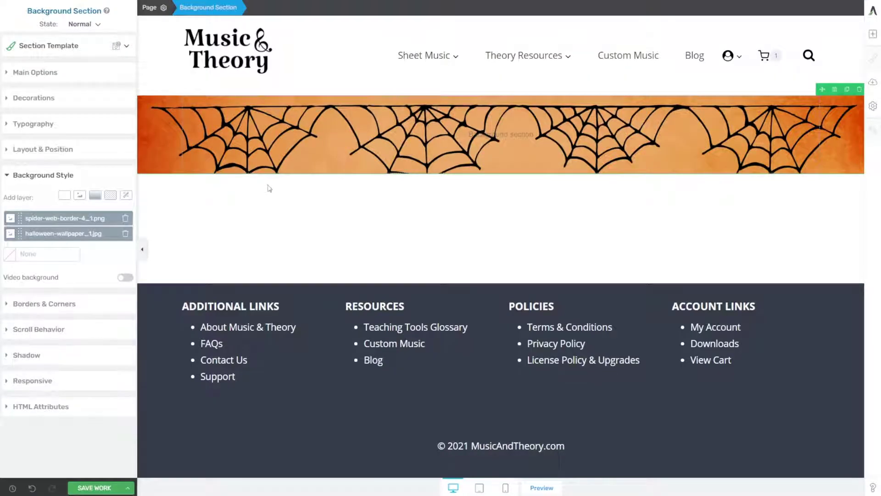
- Increase the background section's minimum height to 247 px
left_click(44, 74)
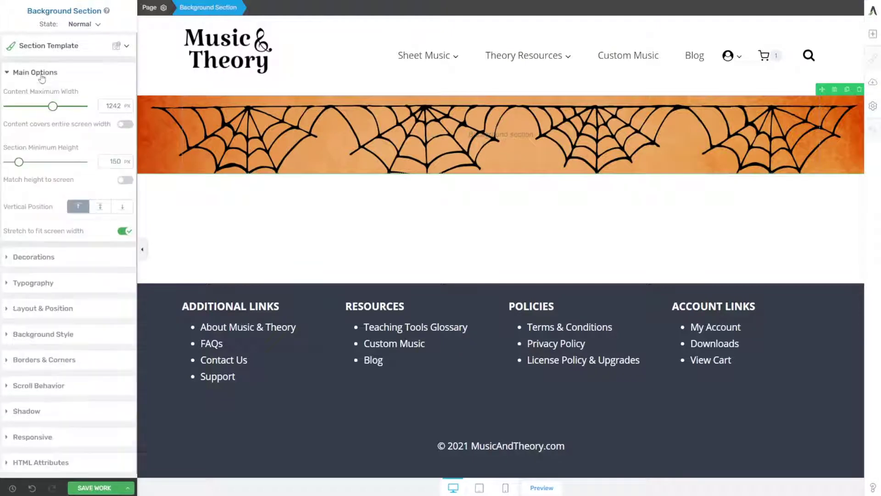
left_click_drag(19, 165, 29, 162)
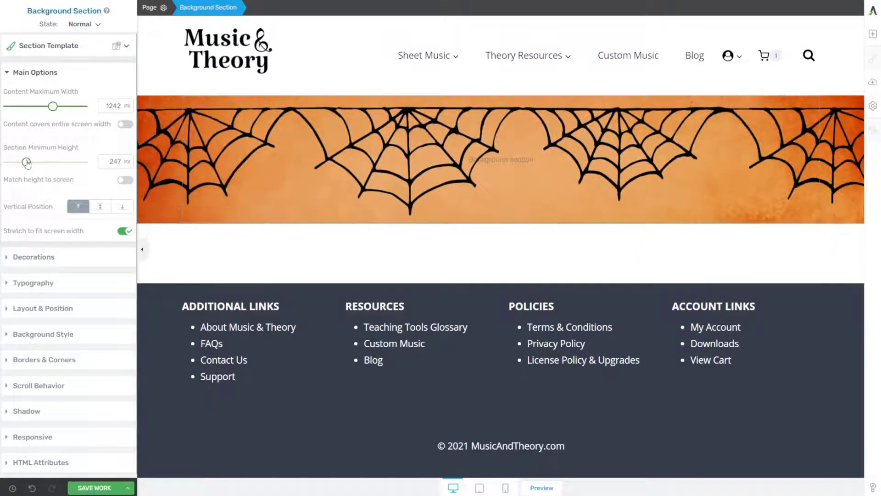
- Set the spider web border layer's image display to Contain and anchor it at the section's top center
left_click(45, 334)
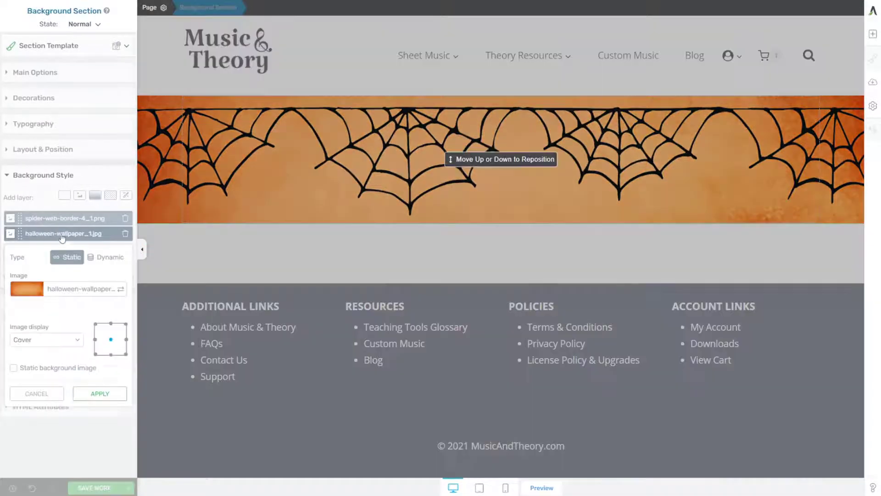
left_click(59, 236)
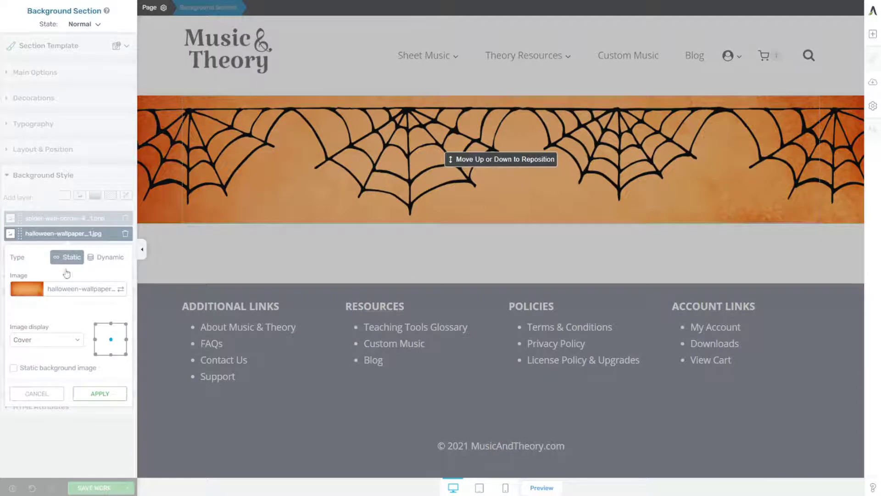
left_click(61, 390)
left_click(65, 218)
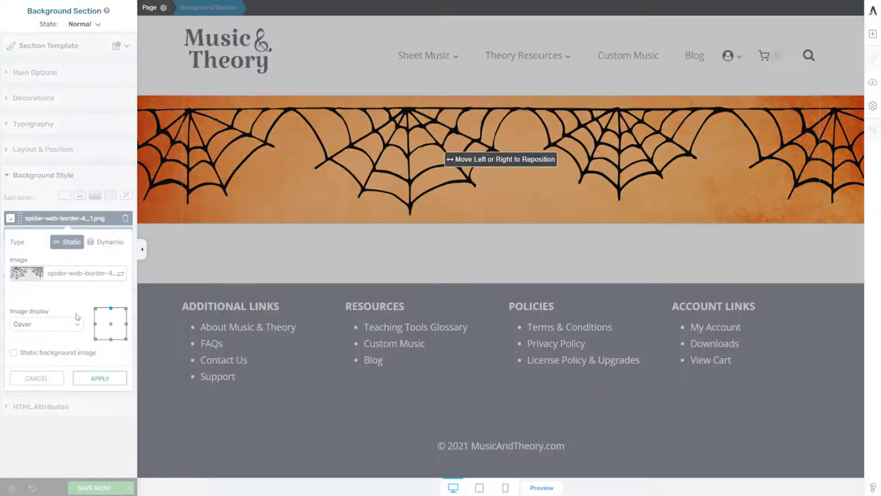
left_click(63, 326)
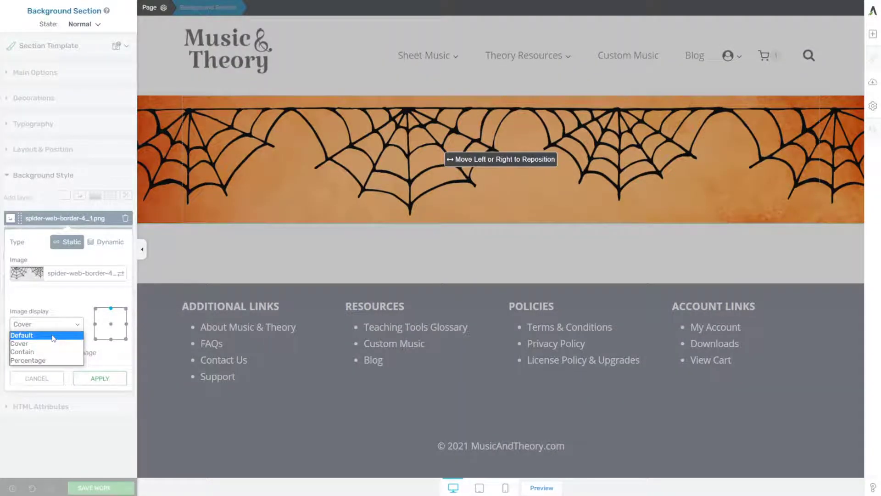
left_click(53, 338)
left_click(64, 323)
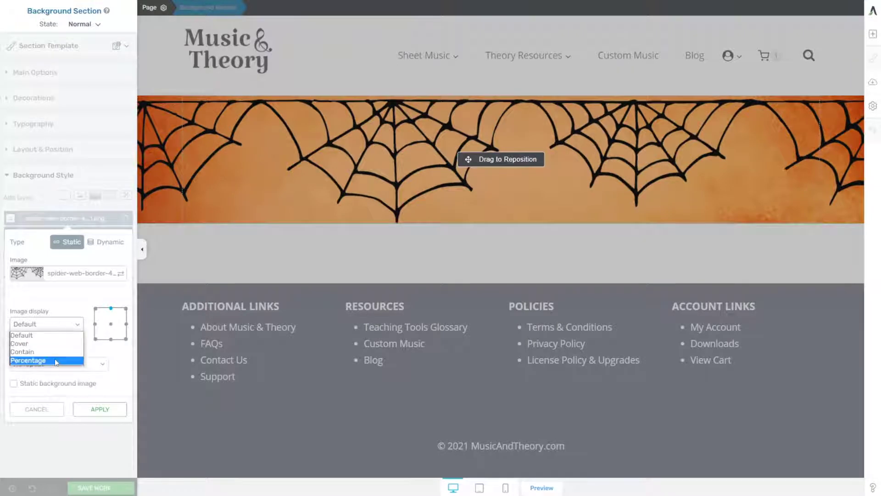
left_click(54, 352)
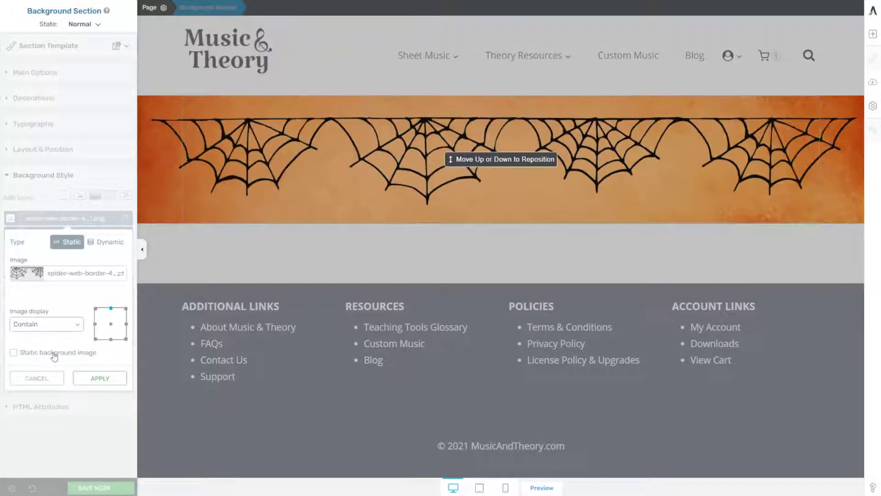
left_click(111, 308)
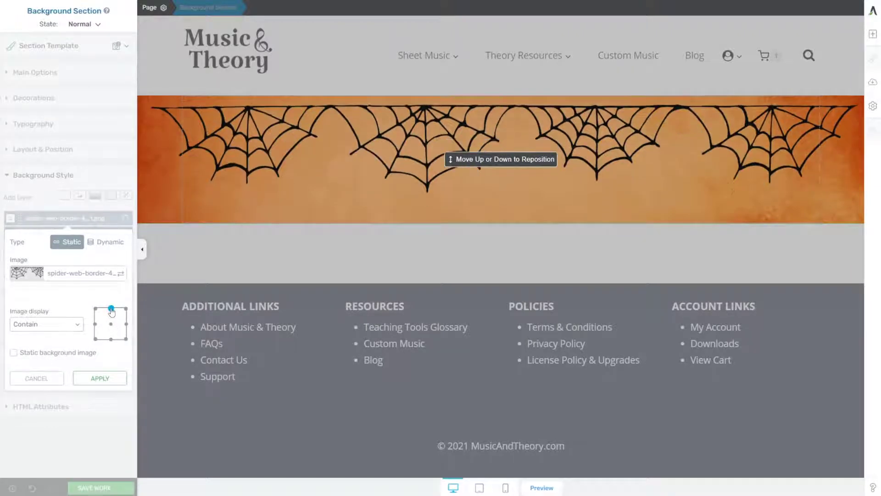
left_click(100, 377)
- Set the background section's minimum height to 368 px
left_click(36, 72)
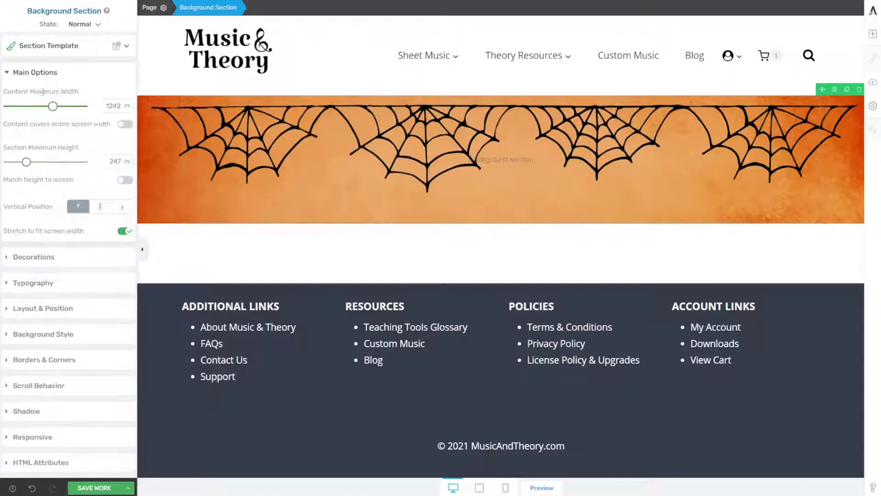
left_click_drag(26, 163, 35, 165)
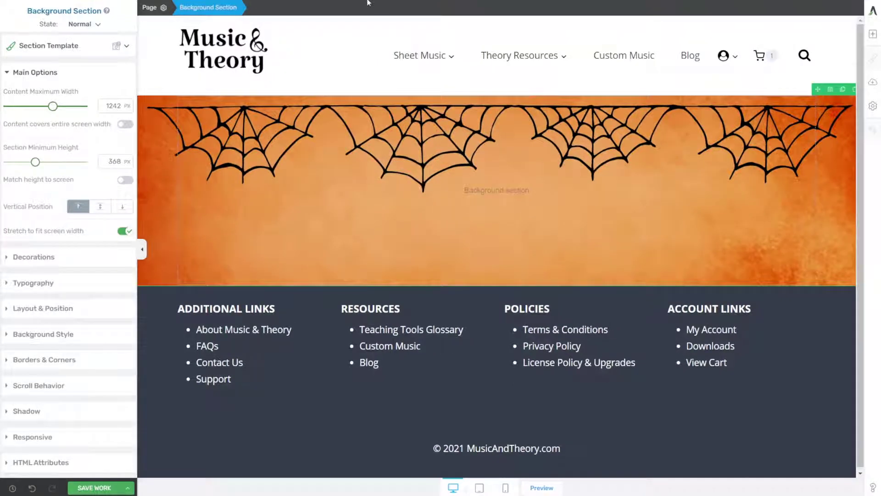
- Insert a two-column layout with equal 1/2 widths in the background section and center the section's content vertically
left_click(872, 33)
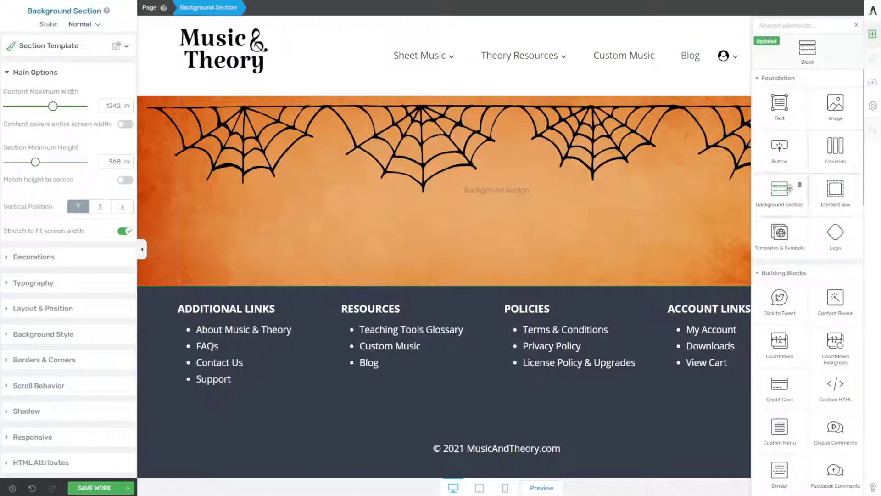
left_click_drag(835, 146, 497, 197)
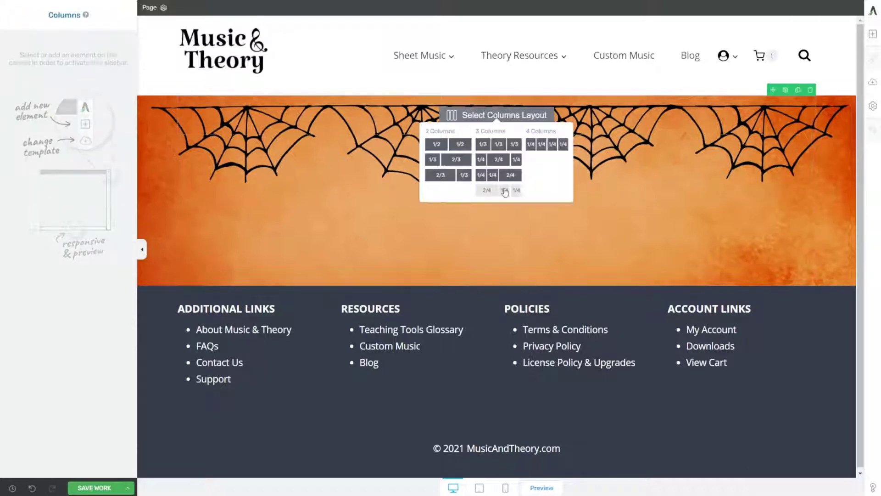
left_click(436, 144)
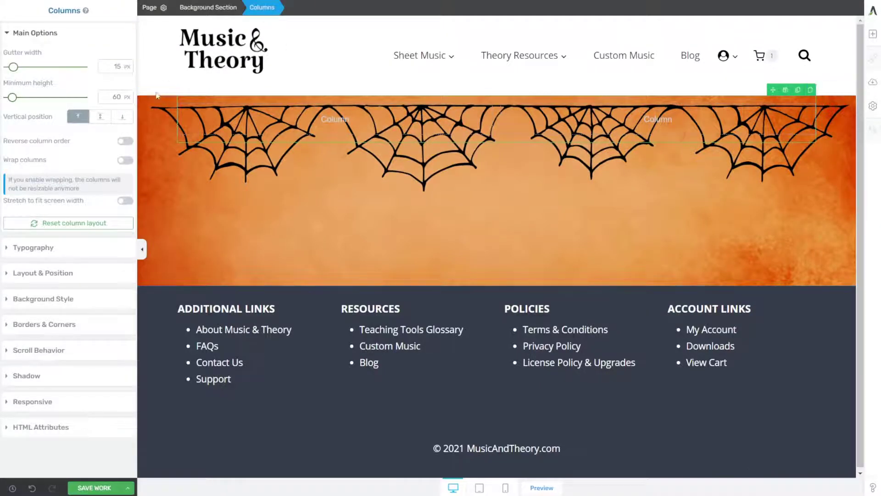
left_click(208, 7)
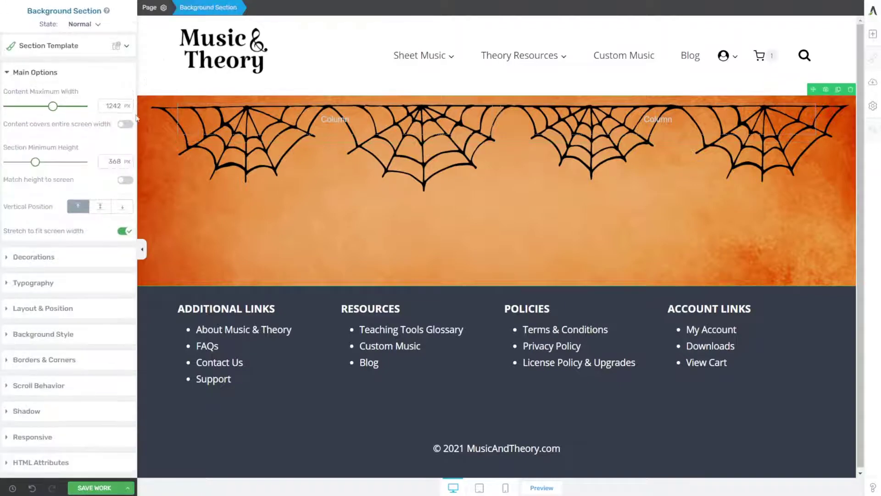
left_click(100, 206)
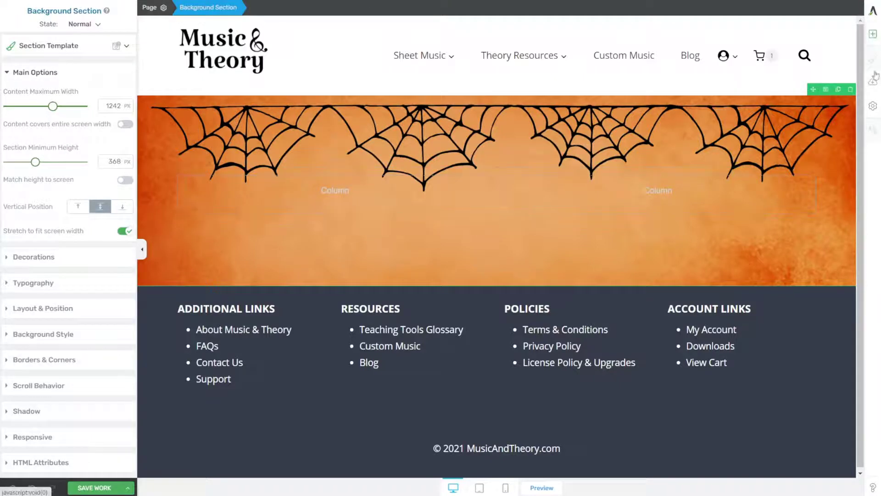
- Add a text element to the first column with the title "Halloween Piano Sheet Music & Printables" and a paragraph describing the Halloween piano music collection
left_click(873, 33)
left_click_drag(772, 113, 351, 191)
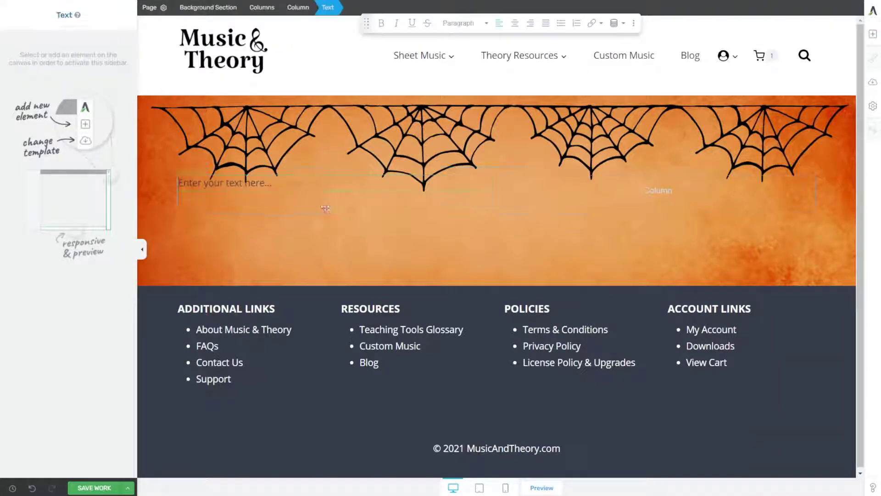
type("Halloween Piano Sheet Music & Printables  Our collection of Halloween piano music includes spooky, melancholy, classical, jazz, and minor original compositions and arrangements. All selections are available instantly for your enjoyment as digital downloads.")
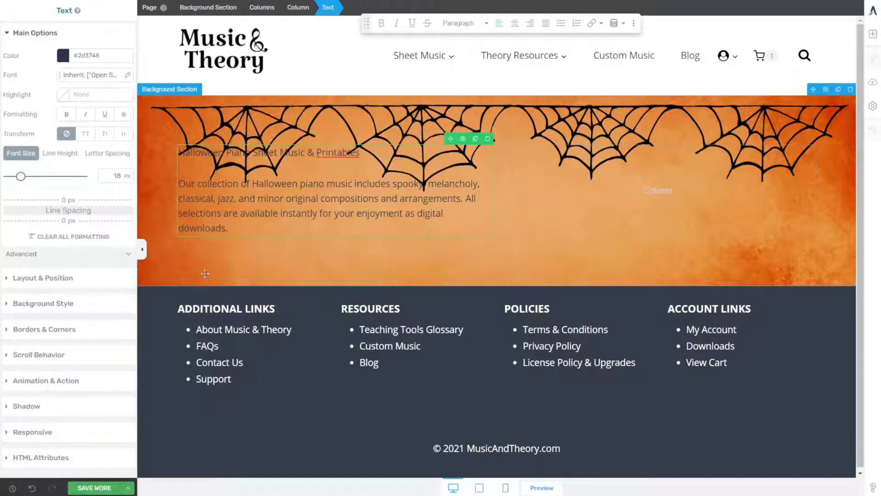
left_click(249, 269)
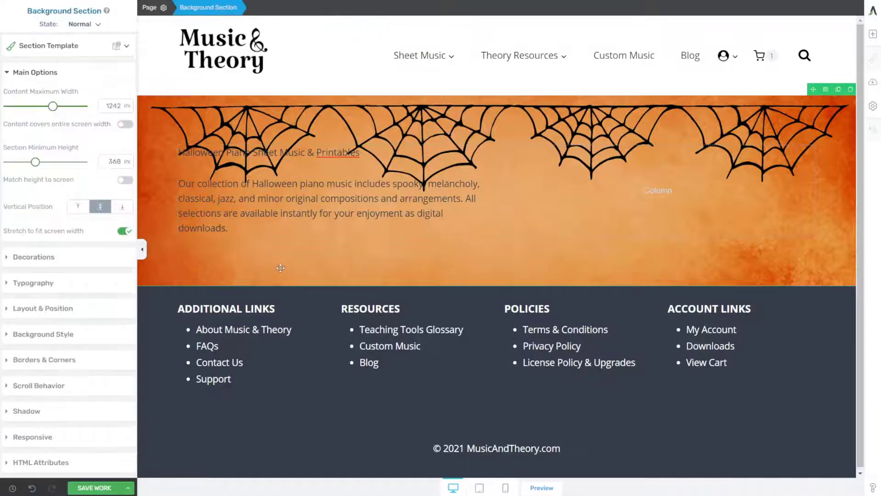
triple_click(271, 152)
left_click(115, 78)
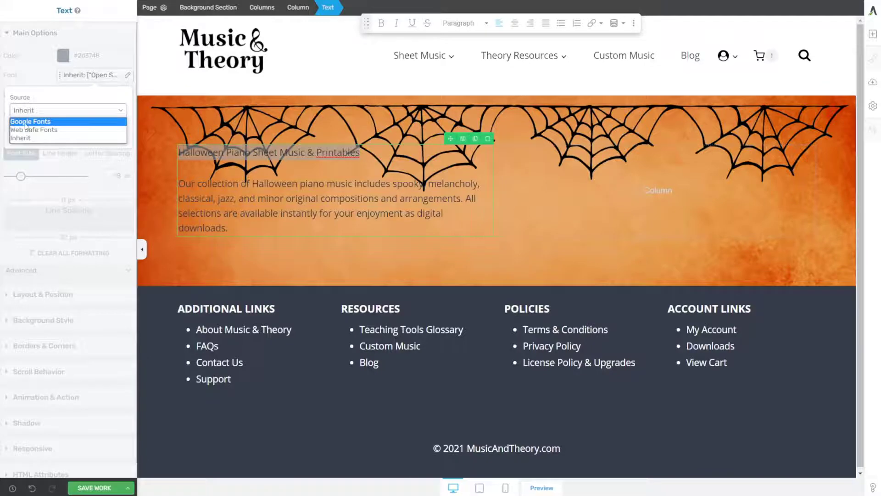
left_click(27, 122)
left_click(71, 146)
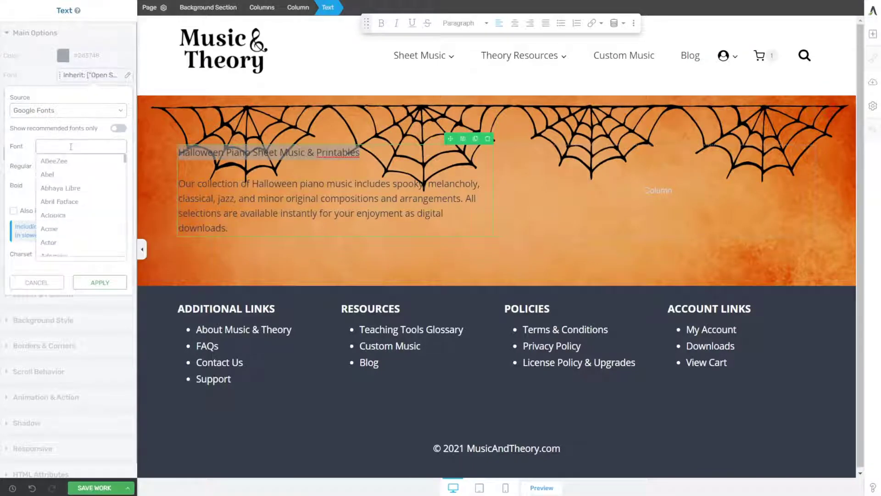
type("griffy")
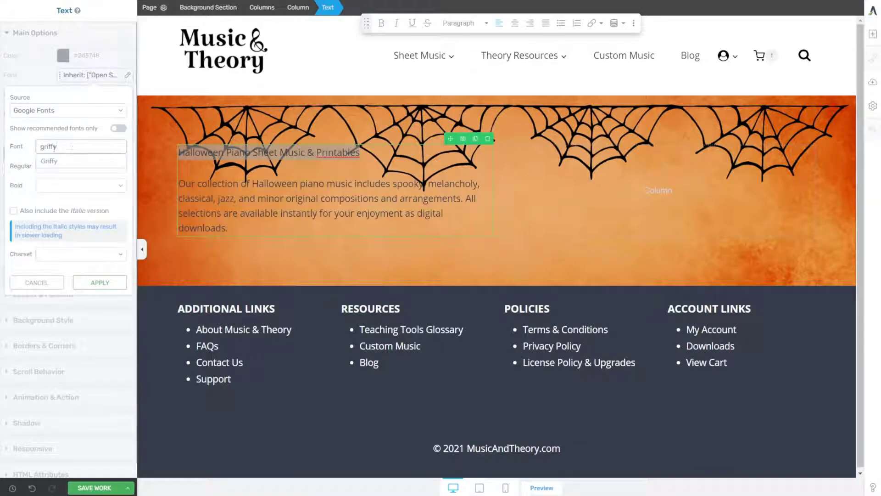
left_click(49, 160)
left_click(100, 240)
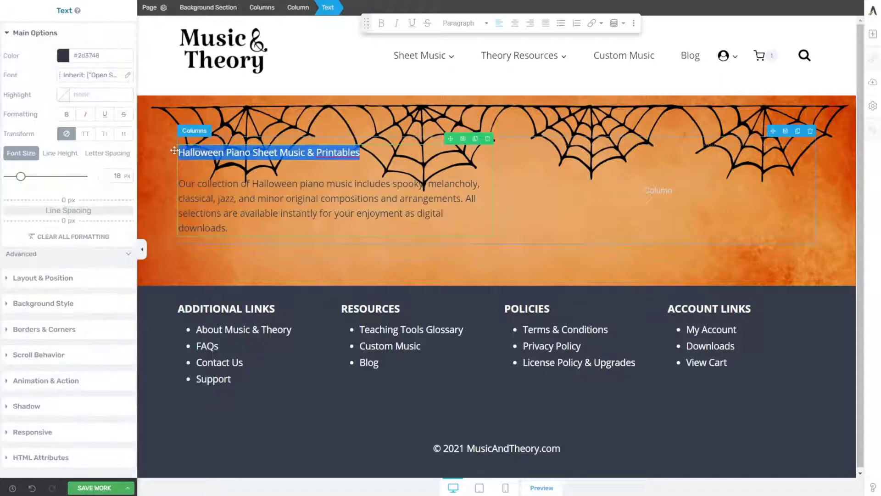
- Format the "Halloween Piano Sheet Music & Printables" title as Heading 1 in the Google font Griffy
left_click(469, 24)
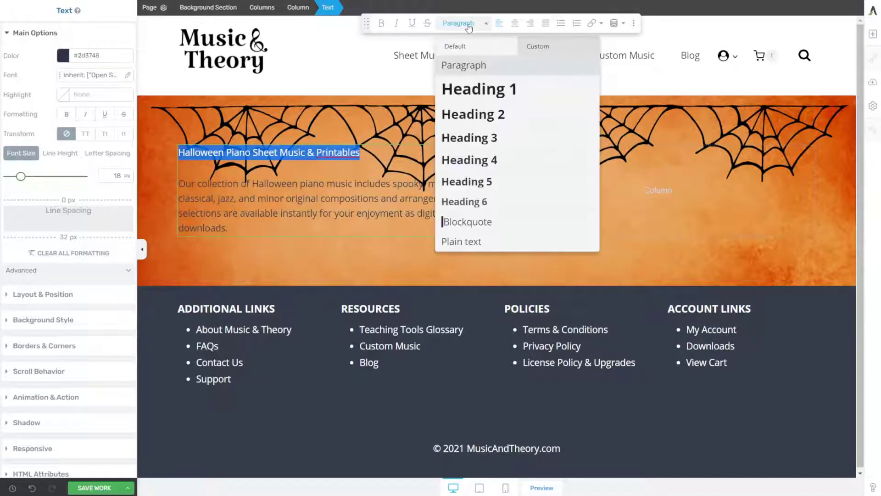
left_click(478, 89)
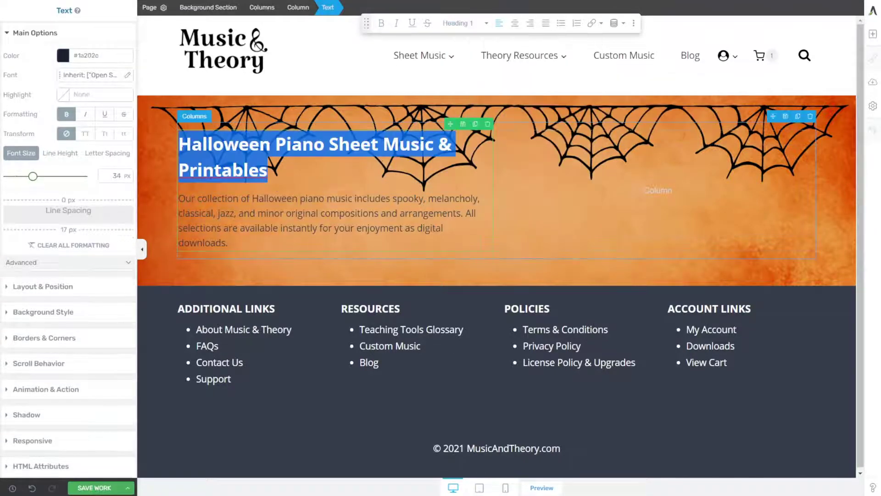
left_click(117, 75)
left_click(64, 110)
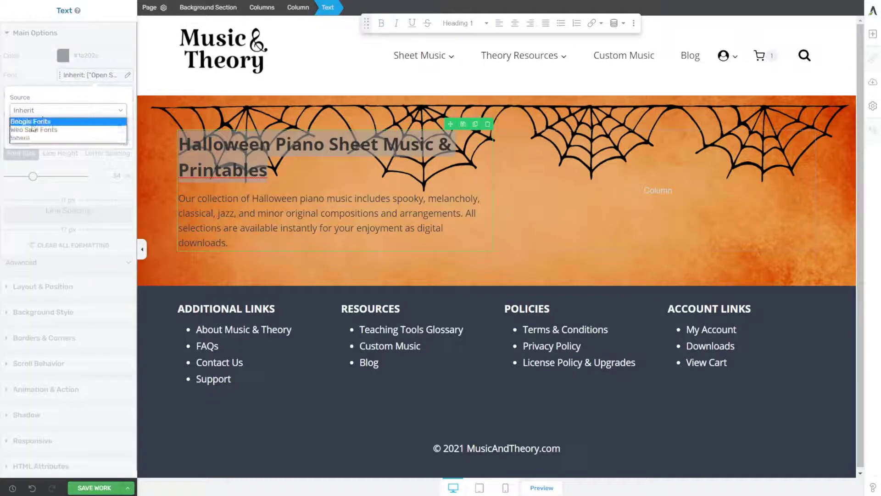
left_click(33, 122)
type("grify")
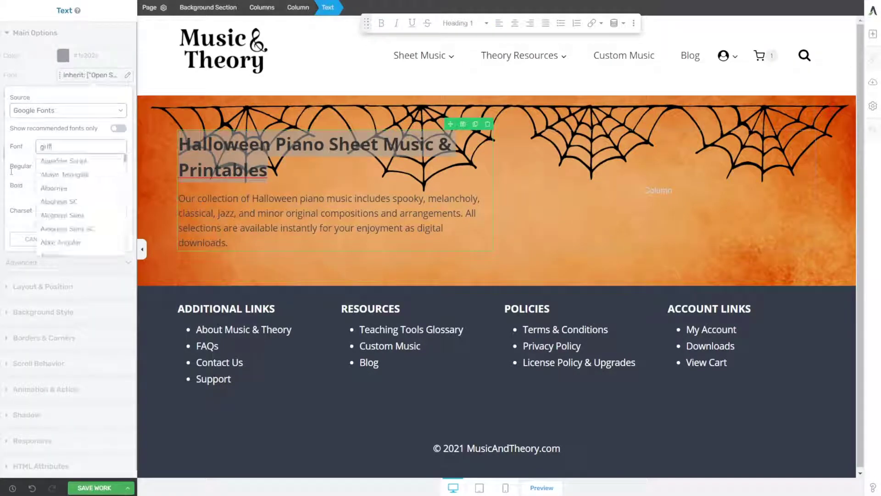
type("fy")
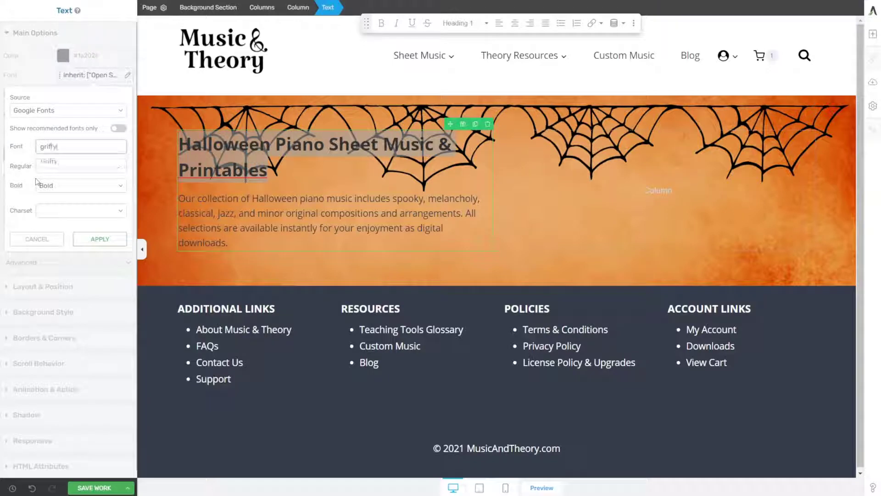
left_click(48, 162)
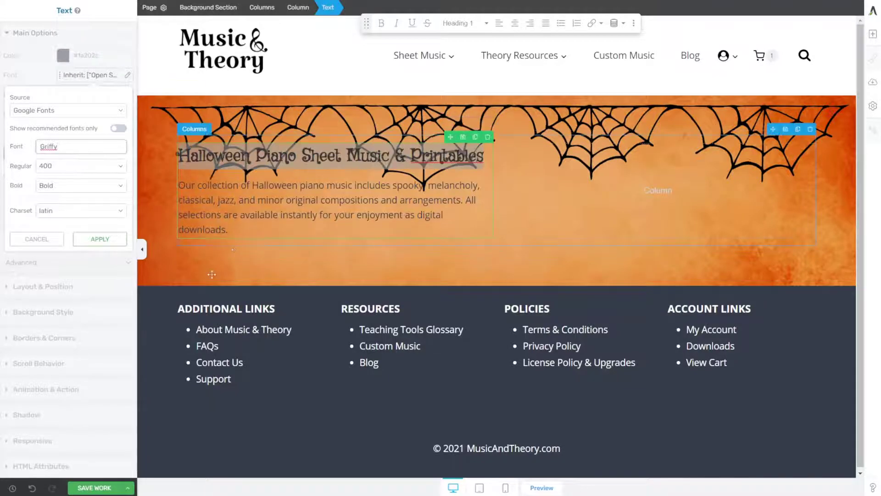
left_click(105, 240)
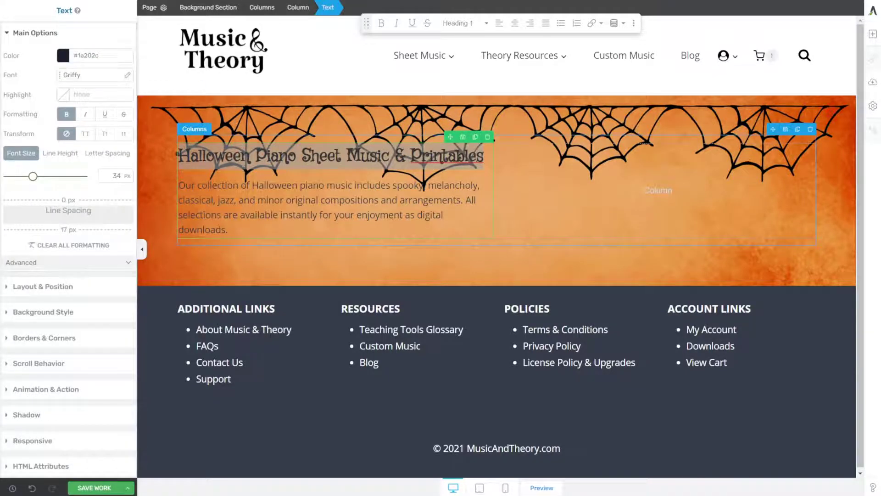
- Set the background section's minimum height to 543 px
left_click(302, 154)
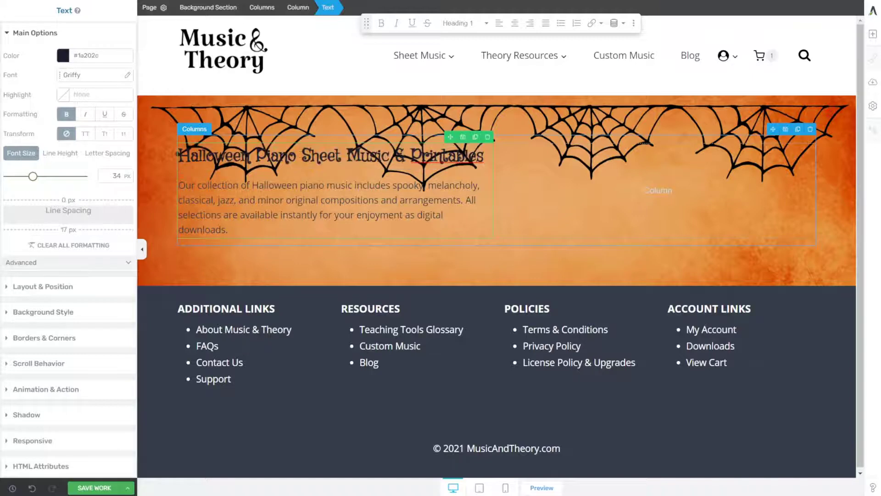
left_click_drag(484, 155, 178, 155)
left_click(286, 200)
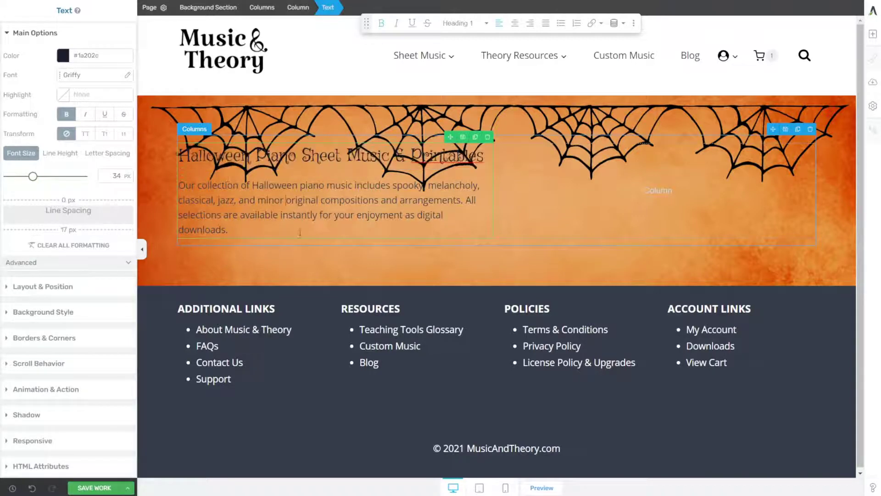
left_click(257, 269)
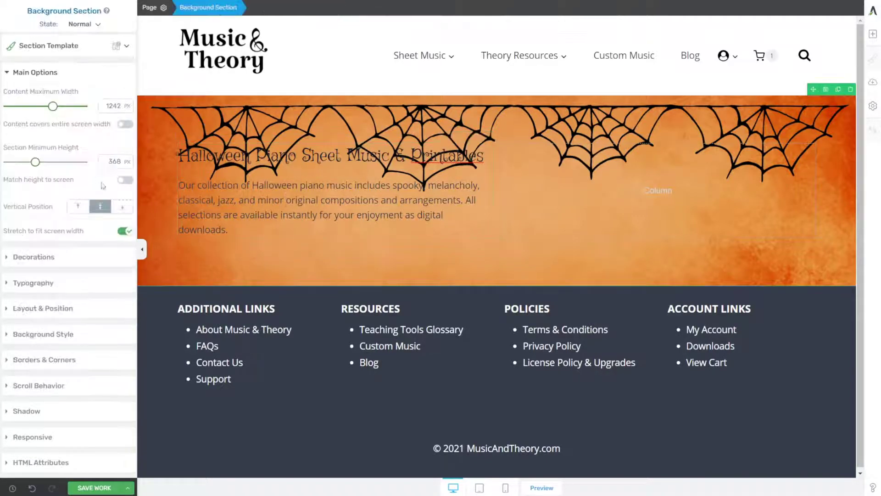
left_click_drag(35, 162, 49, 162)
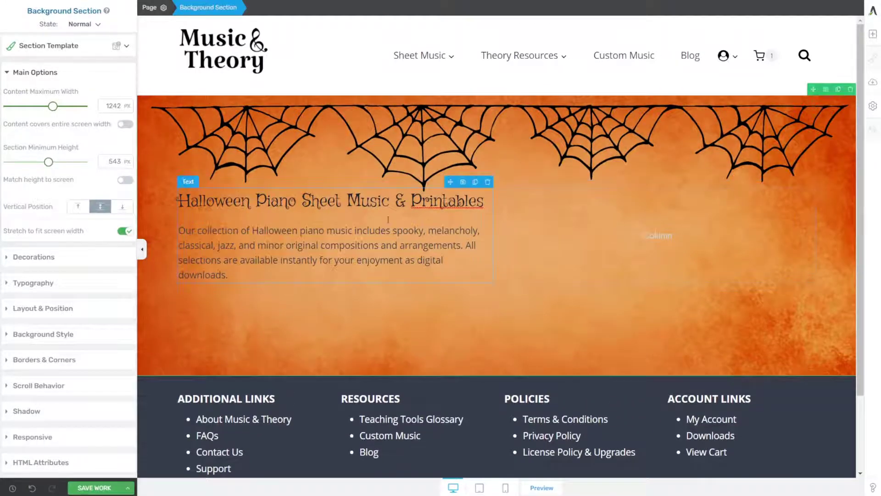
- Set the color of the "Halloween Piano Sheet Music & Printables" heading to white (#ffffff)
triple_click(448, 211)
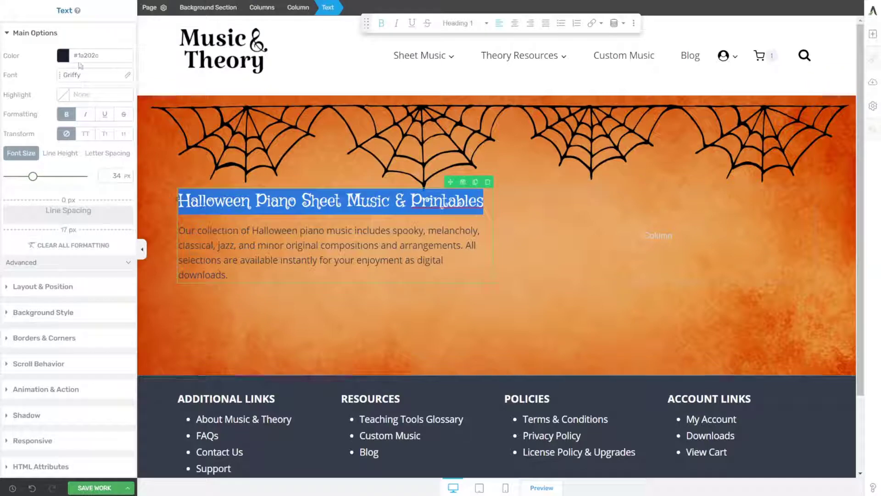
left_click(62, 55)
left_click(85, 226)
left_click(100, 250)
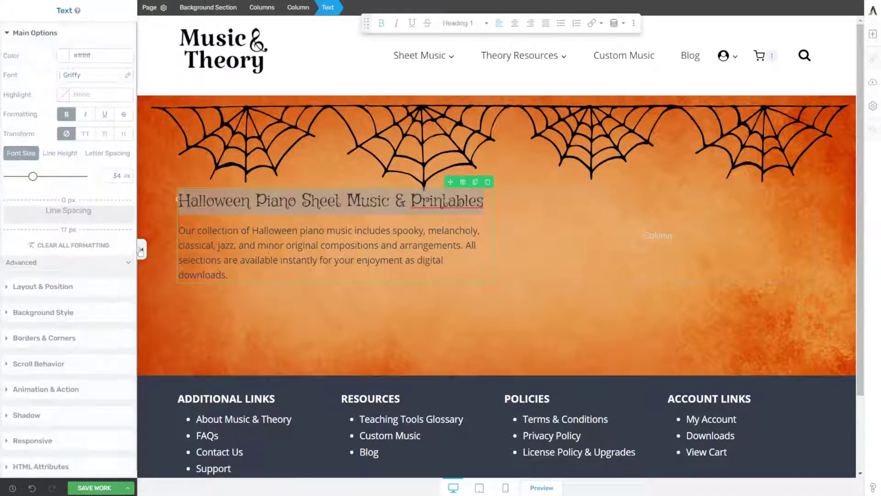
left_click(233, 310)
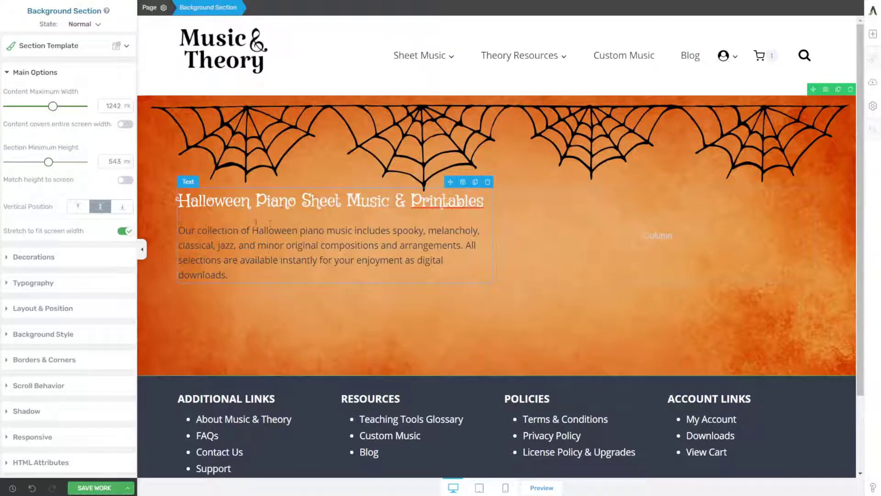
- Add a text shadow to the white heading and strengthen it so the title stands out from the orange background
triple_click(176, 200)
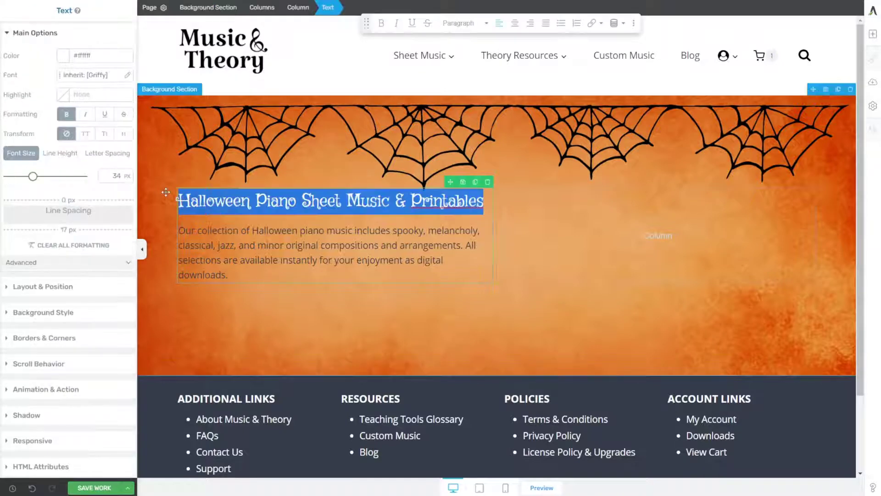
left_click(30, 415)
left_click(122, 207)
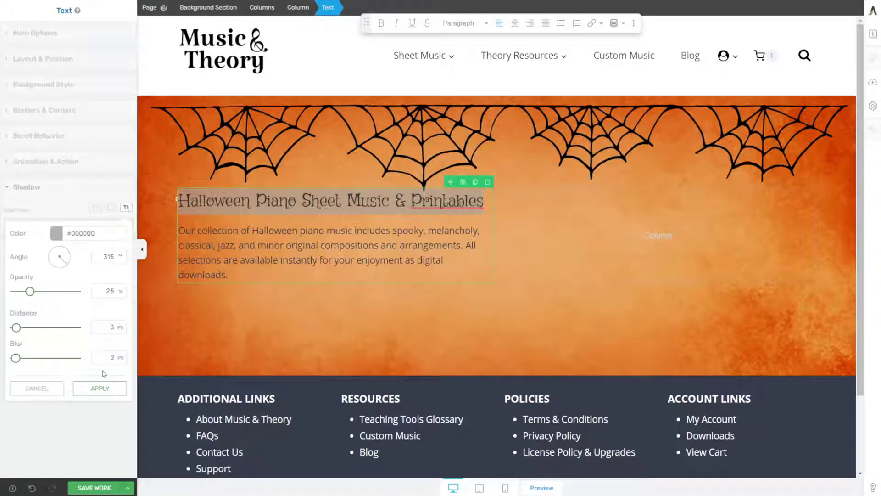
left_click(232, 324)
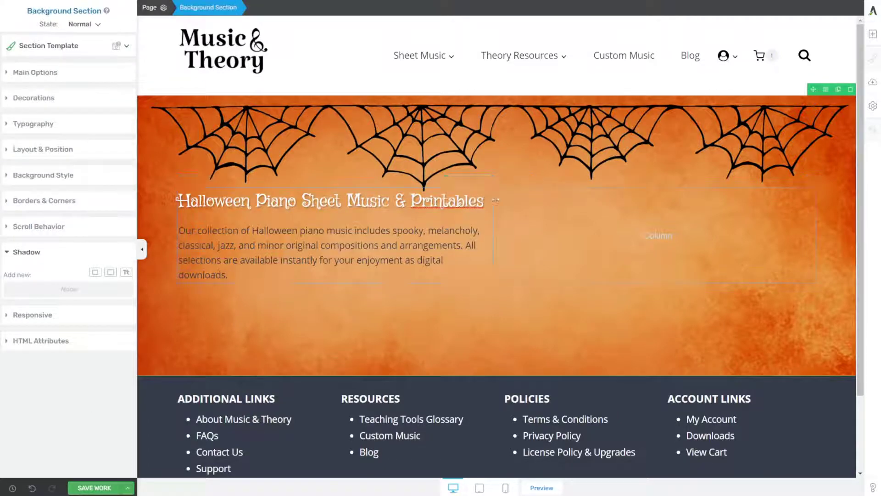
left_click(176, 196)
left_click(59, 221)
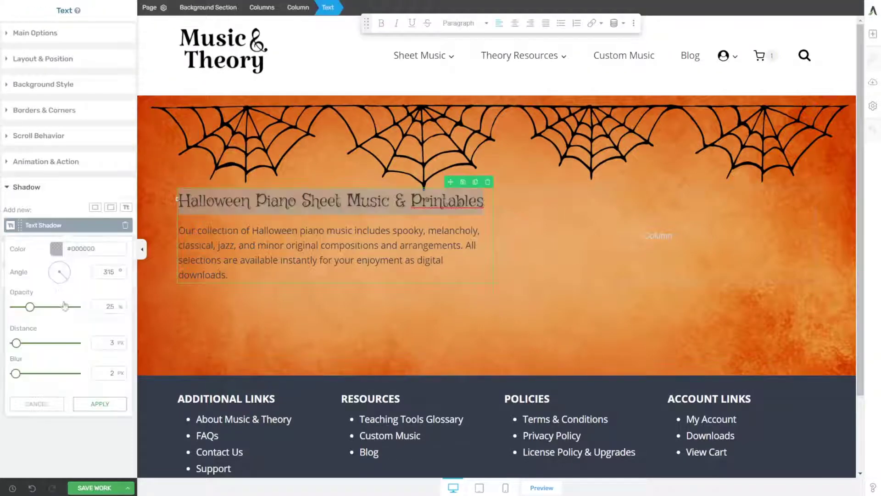
left_click(100, 403)
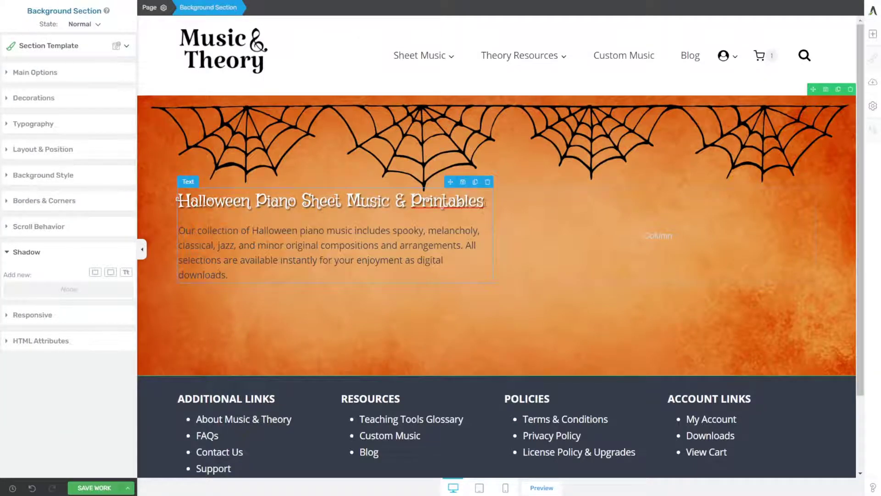
- Widen the first column and enlarge the heading's font so the title spans the column on a single line
left_click_drag(485, 200, 177, 201)
left_click(18, 34)
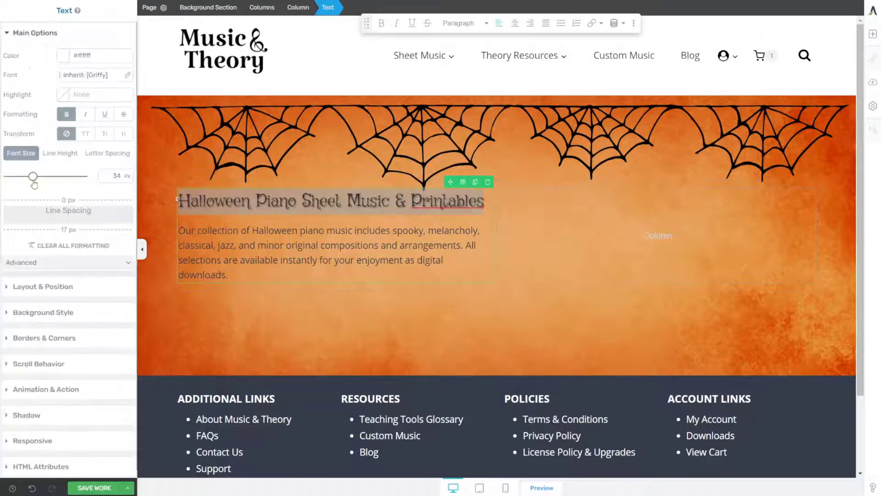
left_click_drag(33, 181, 33, 176)
left_click_drag(494, 204, 532, 206)
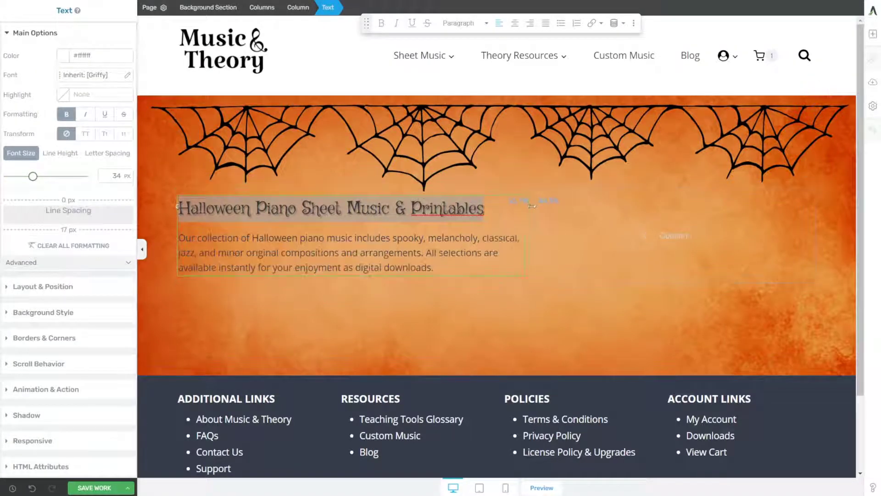
left_click_drag(32, 177, 36, 176)
left_click(329, 325)
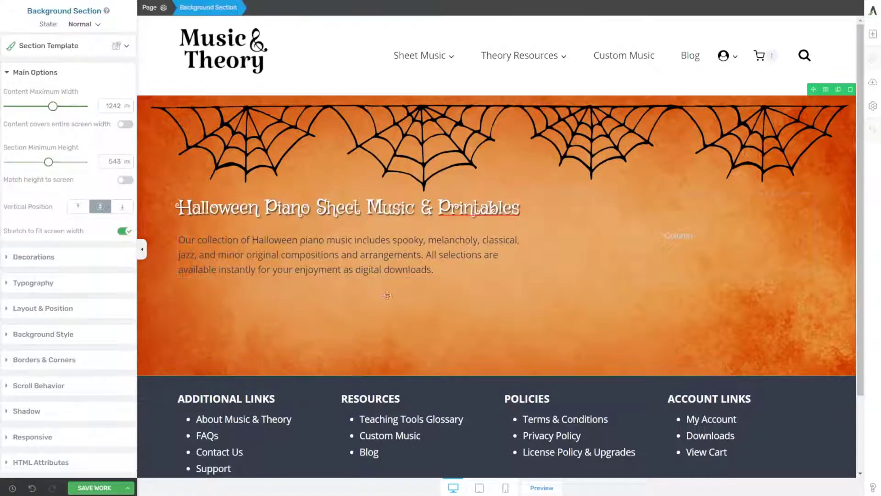
- Set the color of the intro paragraph below the Halloween heading to white
left_click_drag(442, 264, 177, 239)
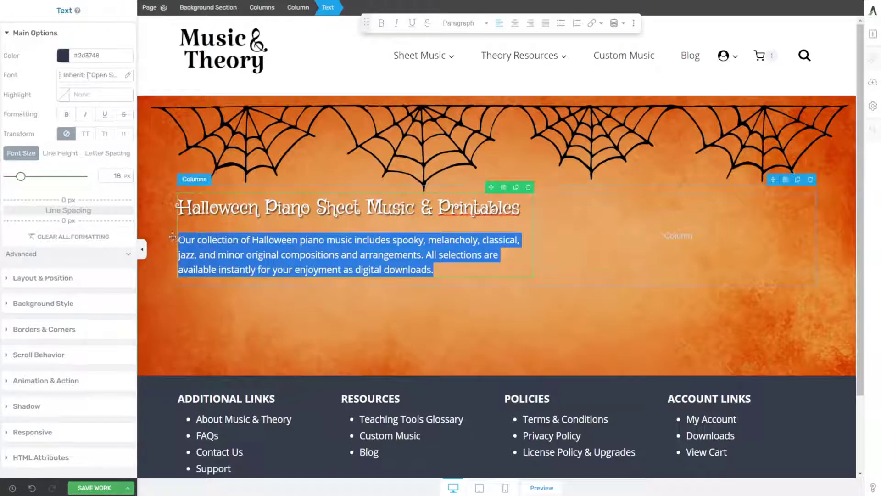
left_click(62, 58)
left_click(382, 135)
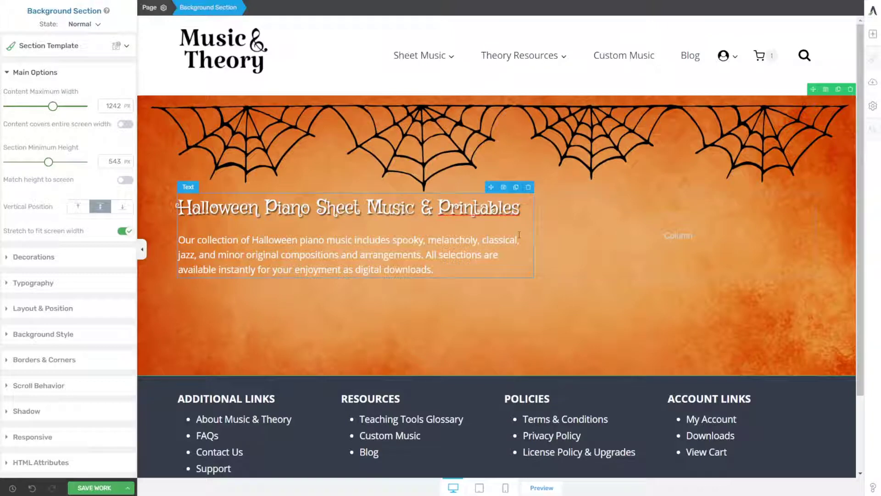
- Add a new background section directly beneath the orange hero section and stretch it to fit the screen width
left_click(873, 34)
left_click_drag(782, 122, 319, 404)
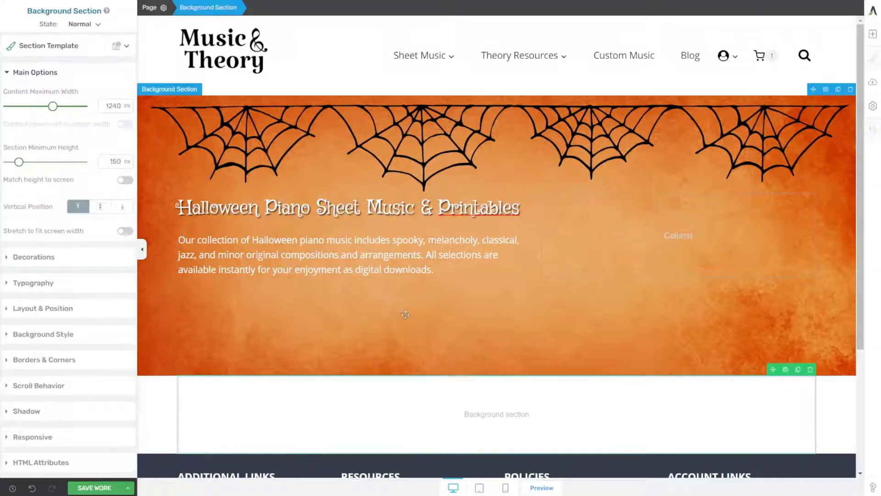
scroll(319, 308, "down", 2)
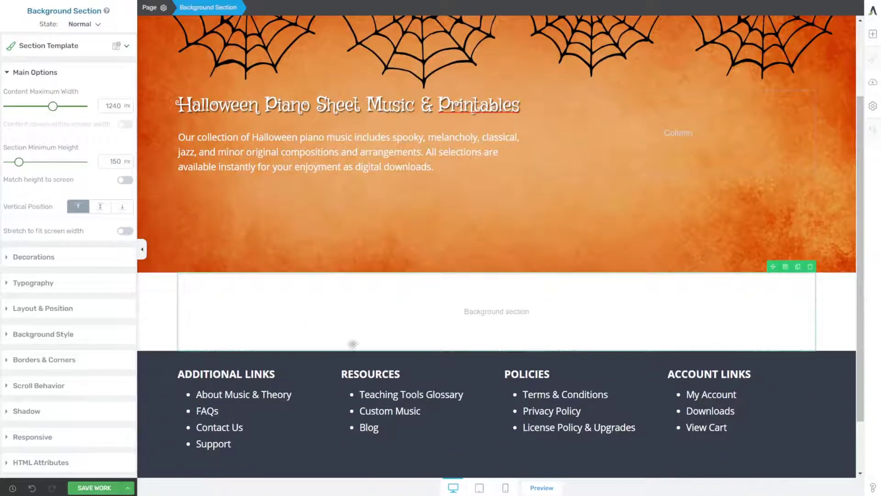
left_click(125, 231)
scroll(318, 232, "up", 2)
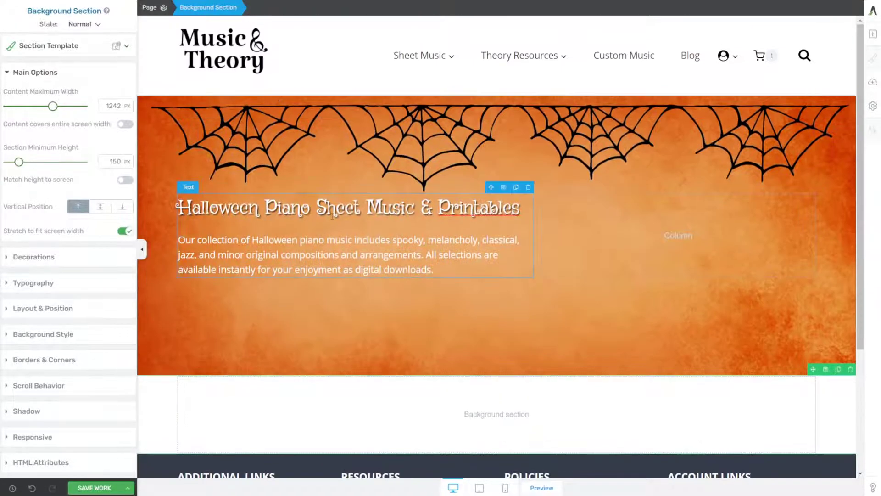
- Set the new background section's vertical position to centered
scroll(436, 334, "down", 3)
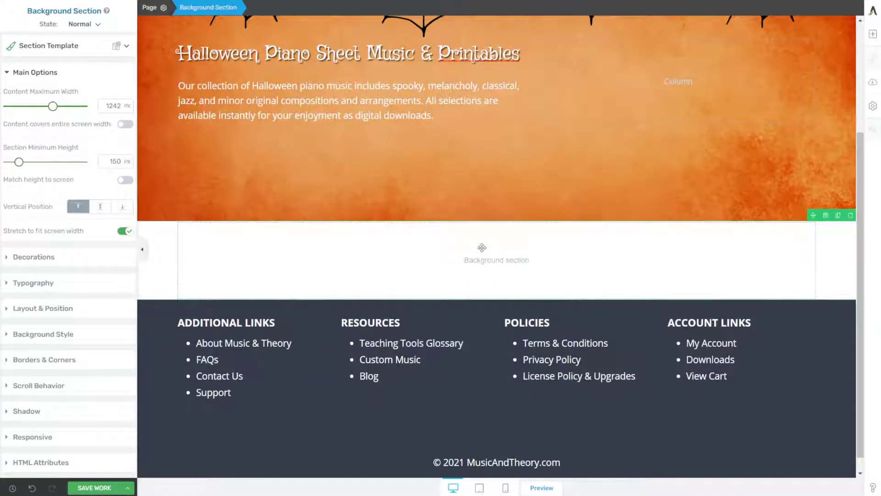
left_click(100, 206)
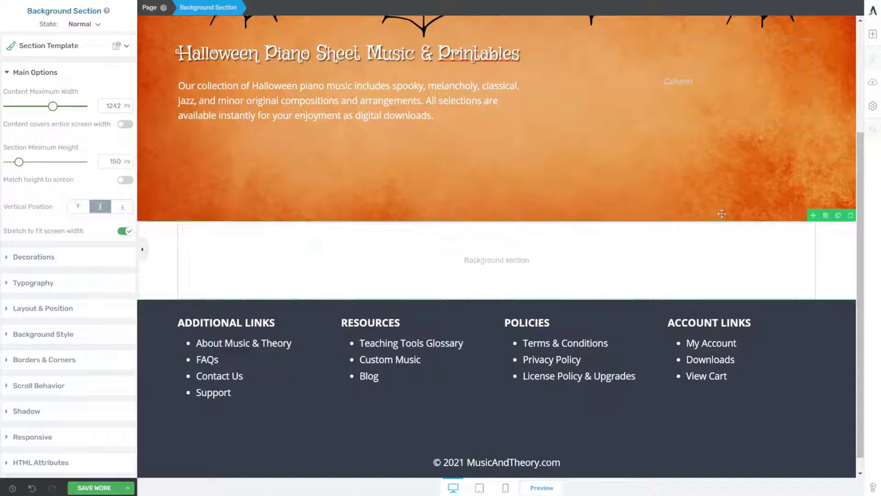
left_click_drag(722, 213, 722, 216)
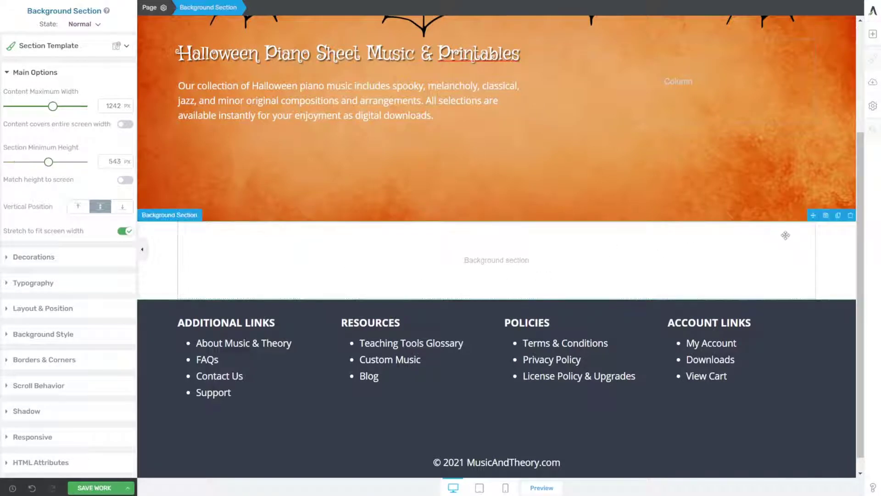
- Search the element library for "woo" to look over the available WooCommerce elements, then clear the search
left_click(874, 36)
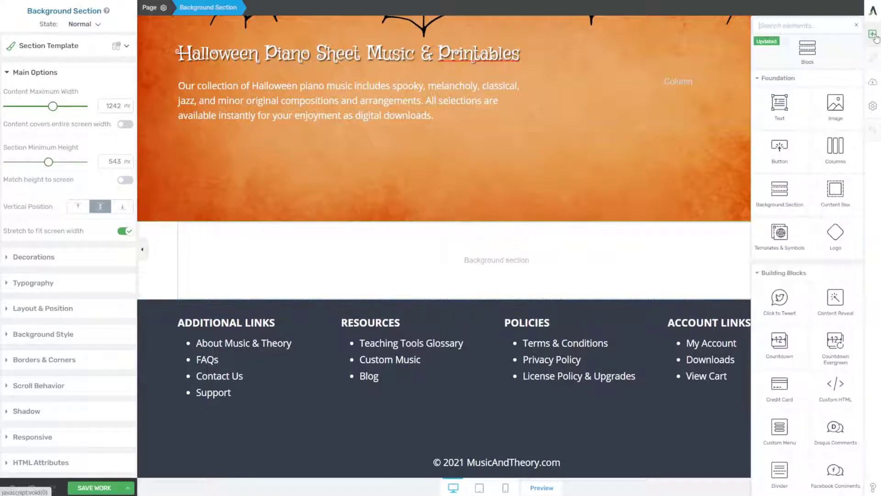
type("woo")
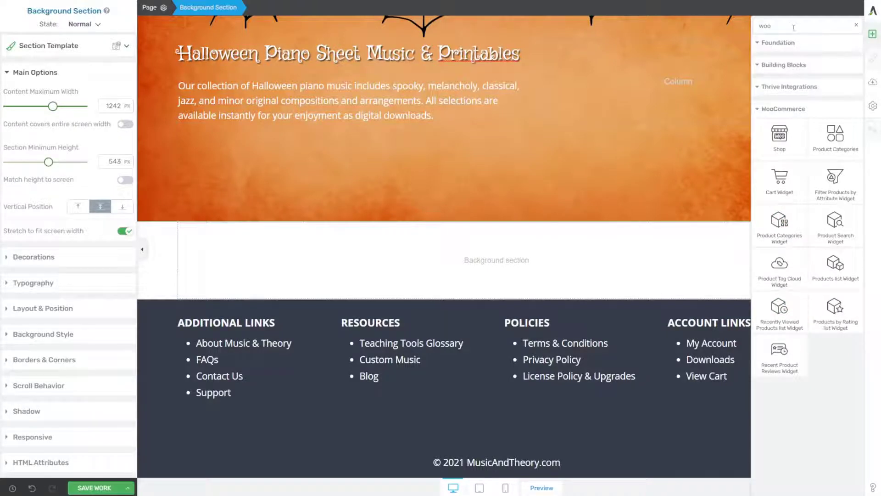
key("BackSpace")
key("BackSpace")
key("BackSpace")
- Find the Post List element and place it in the empty background section with the "Image & Text 01" template
type("post")
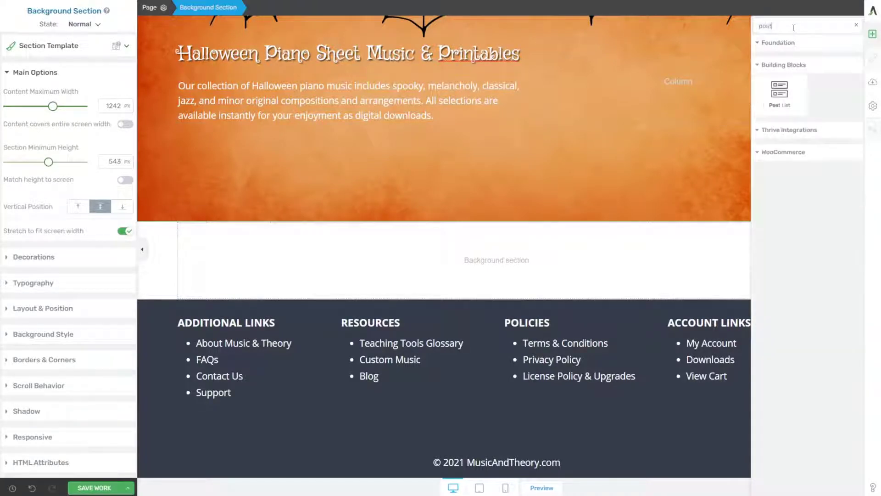
left_click_drag(779, 92, 489, 265)
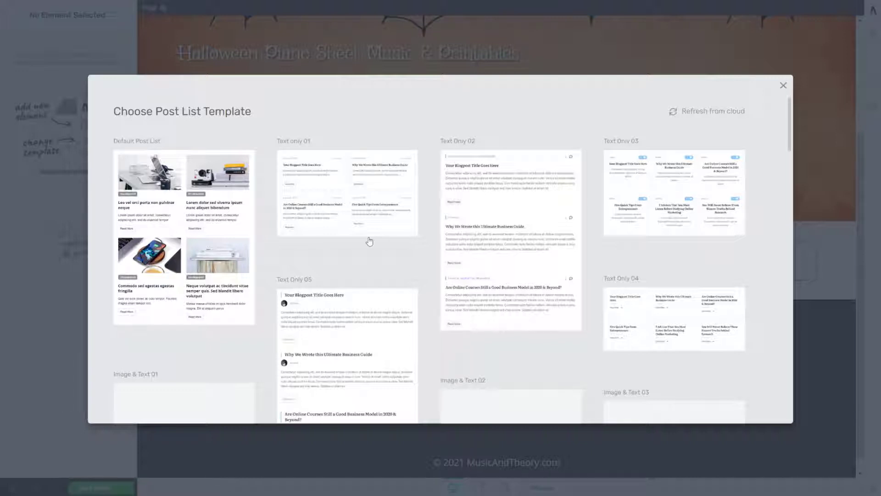
scroll(407, 228, "down", 3)
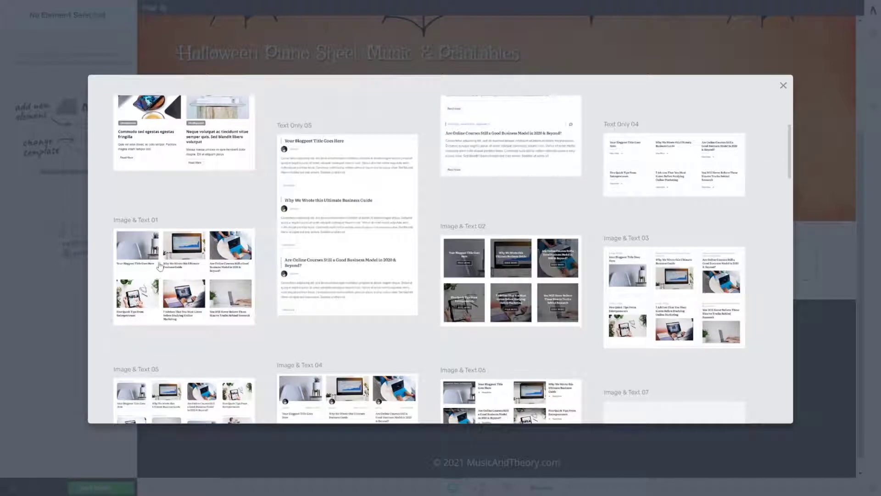
left_click(176, 253)
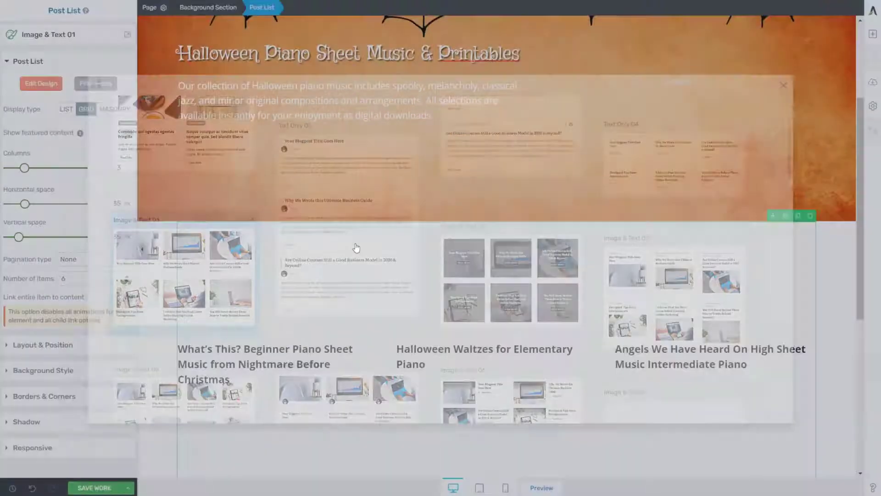
- Filter the post list so it displays Products instead of Posts, and save the query
scroll(365, 244, "down", 1)
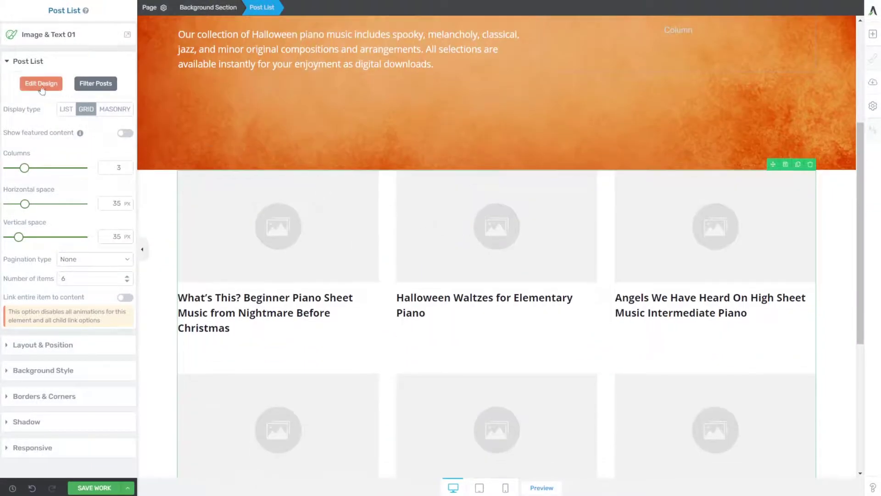
left_click(102, 87)
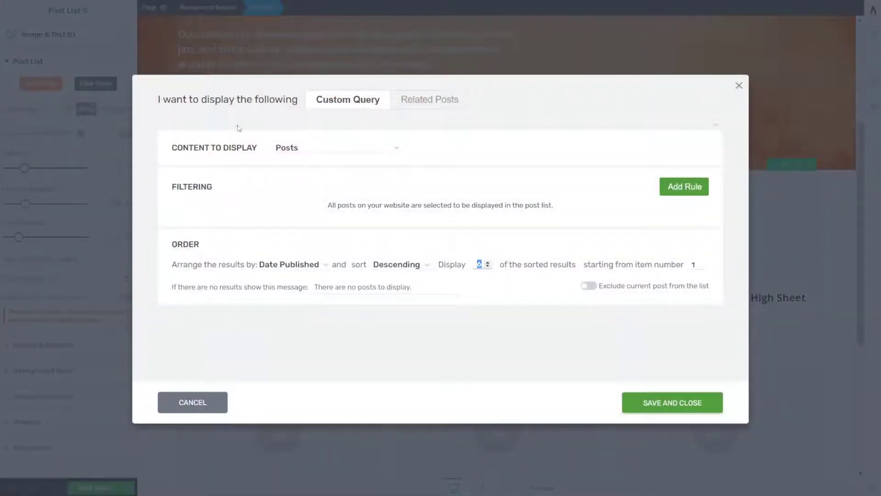
left_click(301, 151)
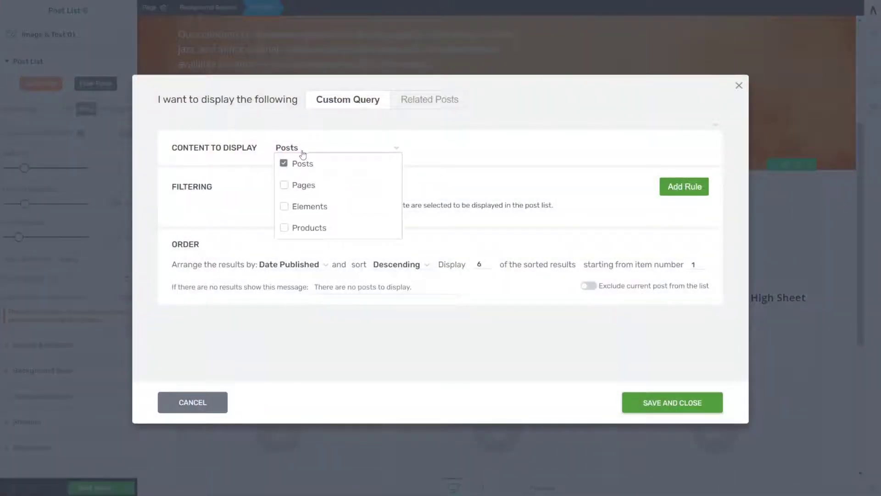
left_click(284, 163)
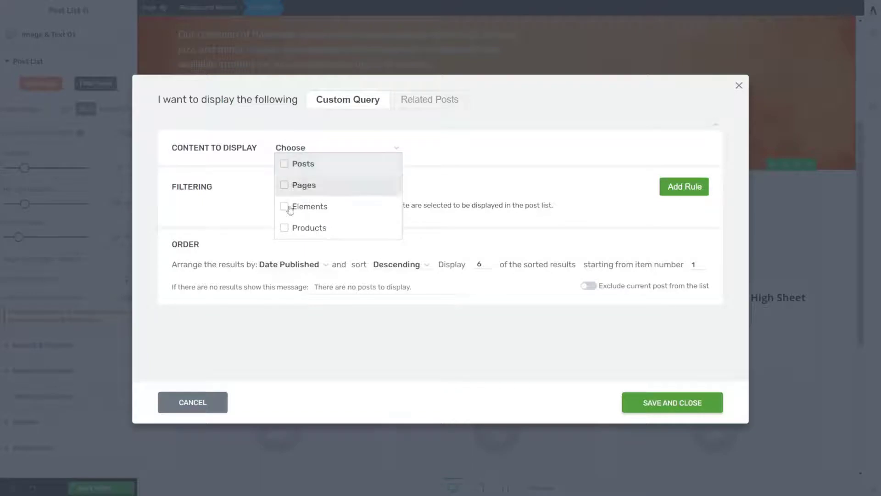
left_click(284, 228)
left_click(445, 157)
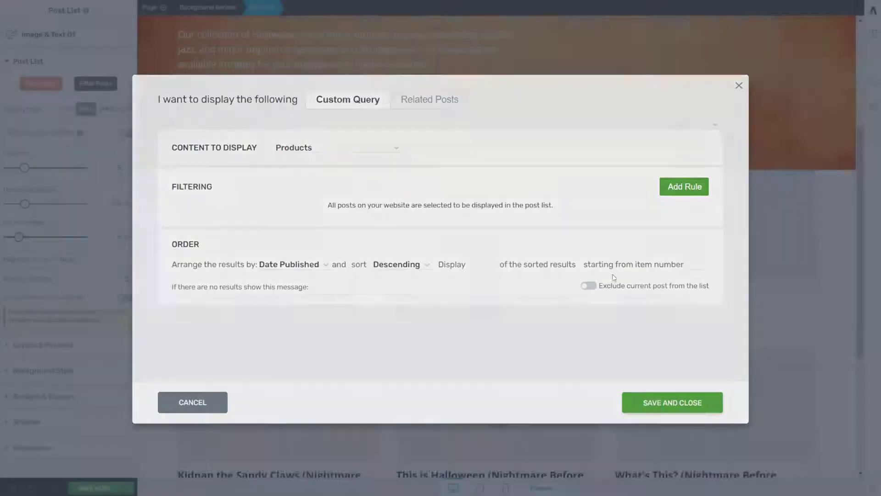
left_click(657, 407)
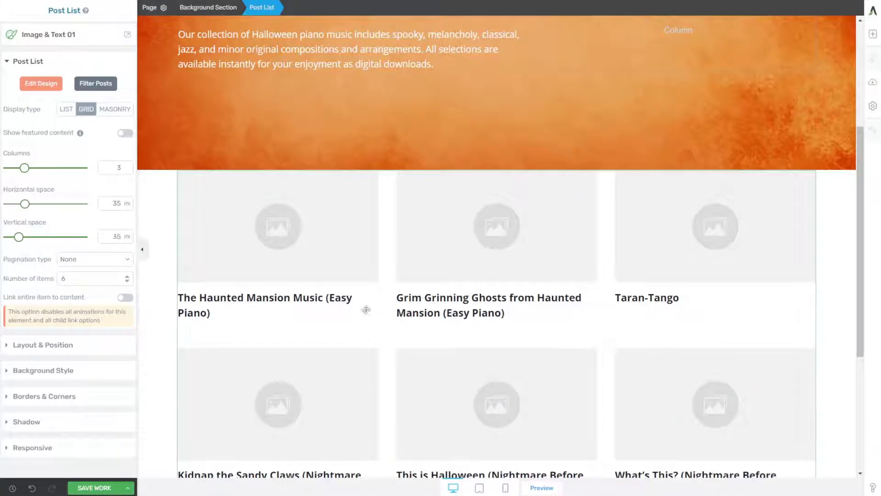
- Edit the post list design and switch the image content box's background layer to Dynamic, with Featured image as the source
scroll(362, 307, "down", 2)
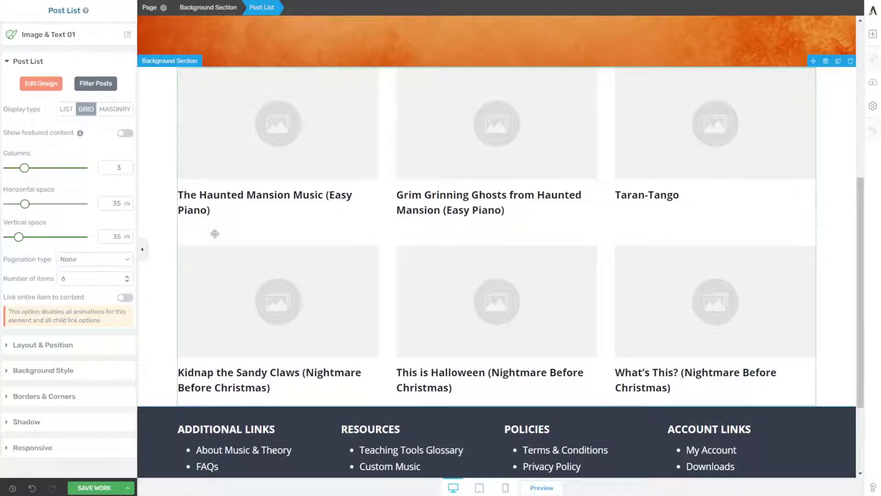
scroll(257, 184, "up", 2)
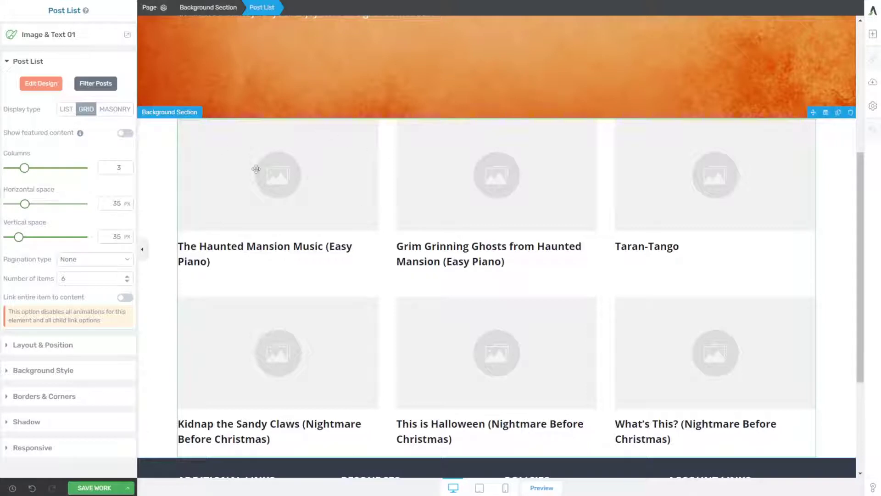
left_click(34, 92)
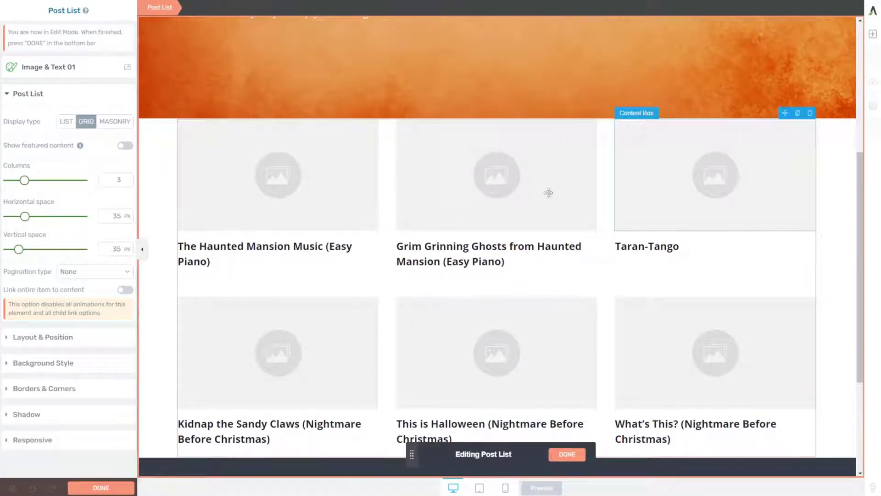
left_click(311, 197)
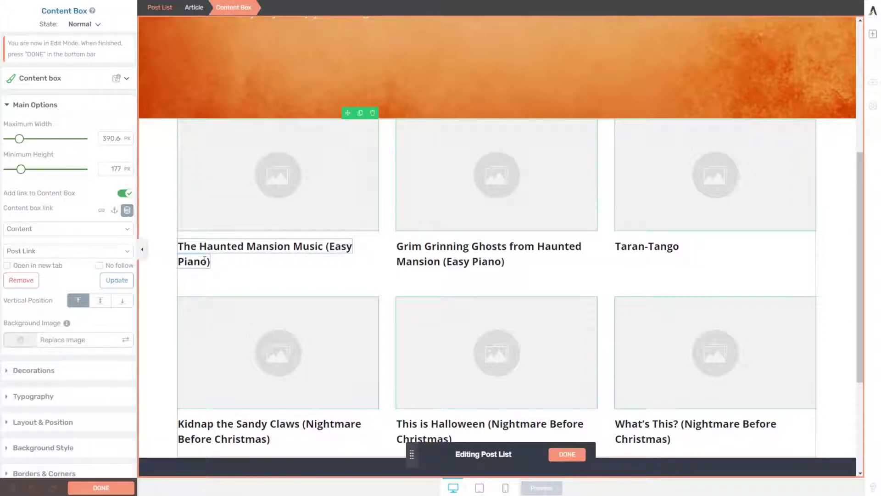
scroll(43, 296, "down", 3)
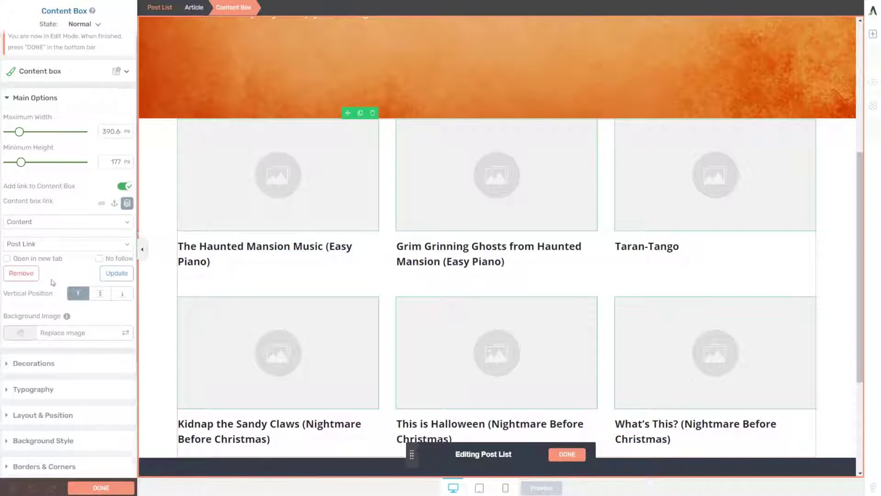
left_click(43, 345)
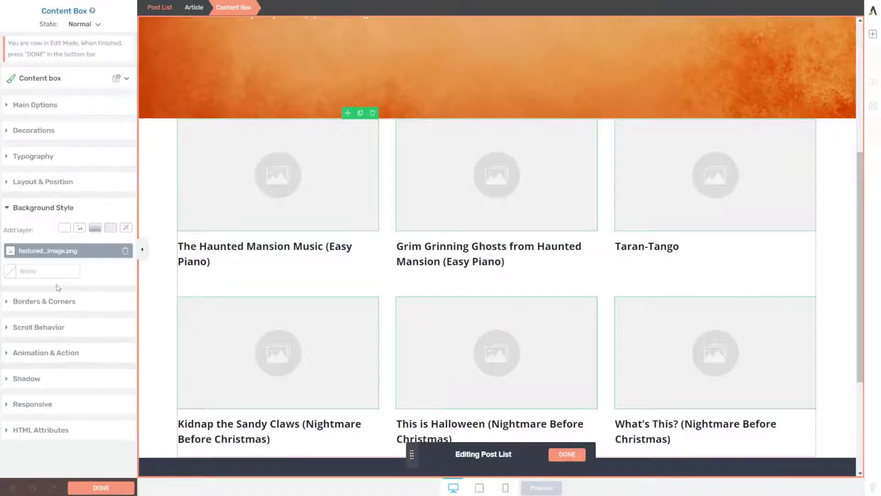
left_click(49, 251)
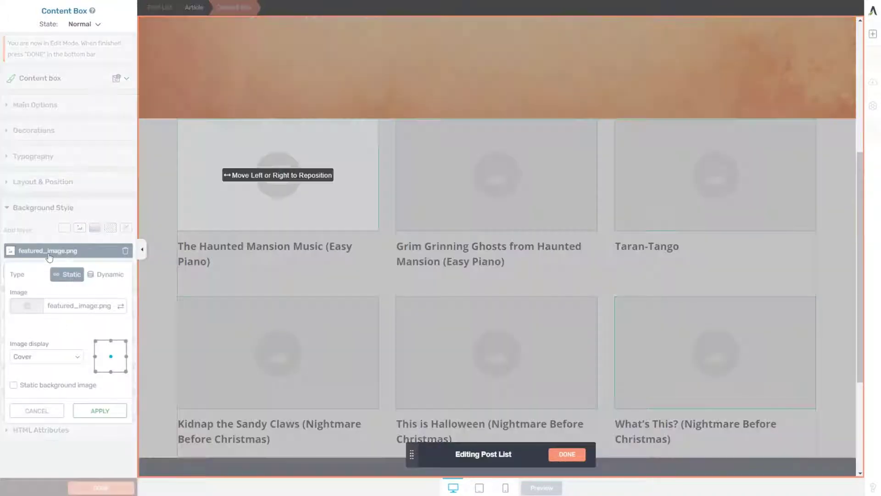
left_click(106, 276)
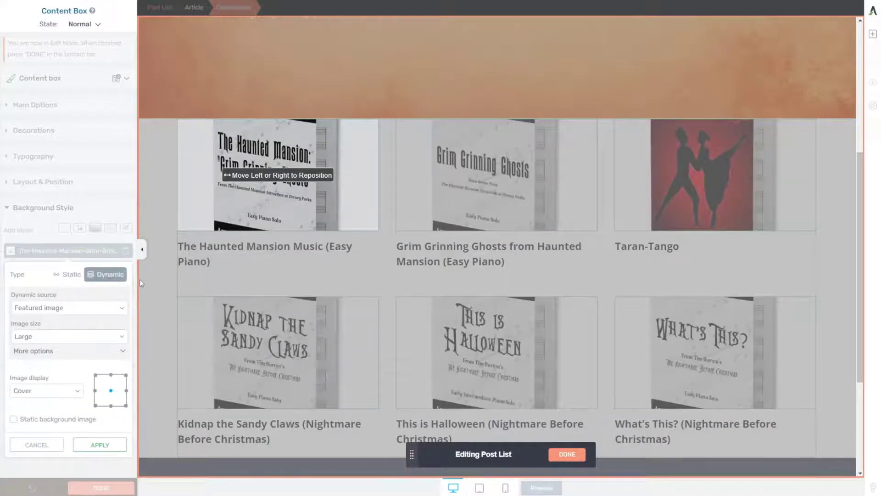
left_click(48, 309)
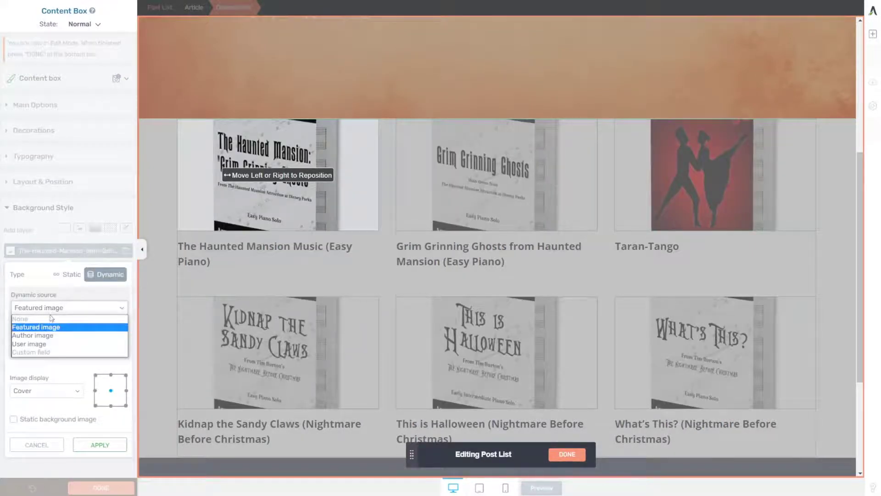
left_click(58, 308)
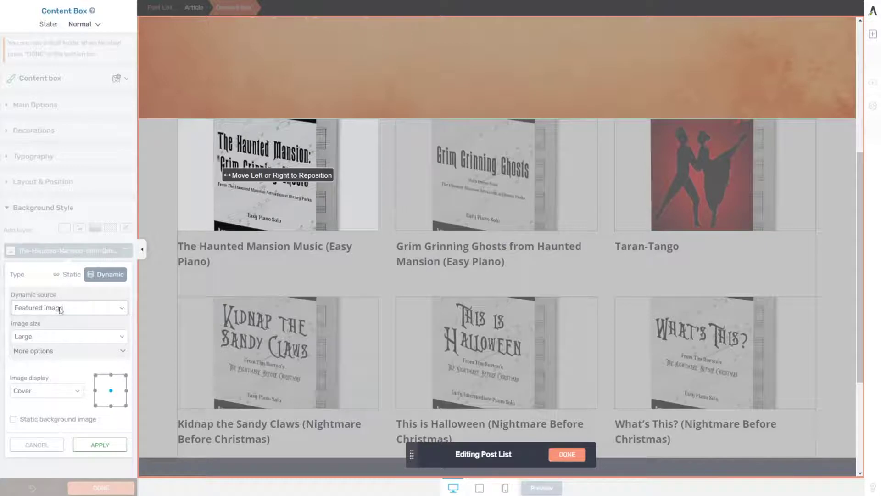
- Set the dynamic background image's size to Full size and its display to Contain, and apply the changes
left_click(28, 341)
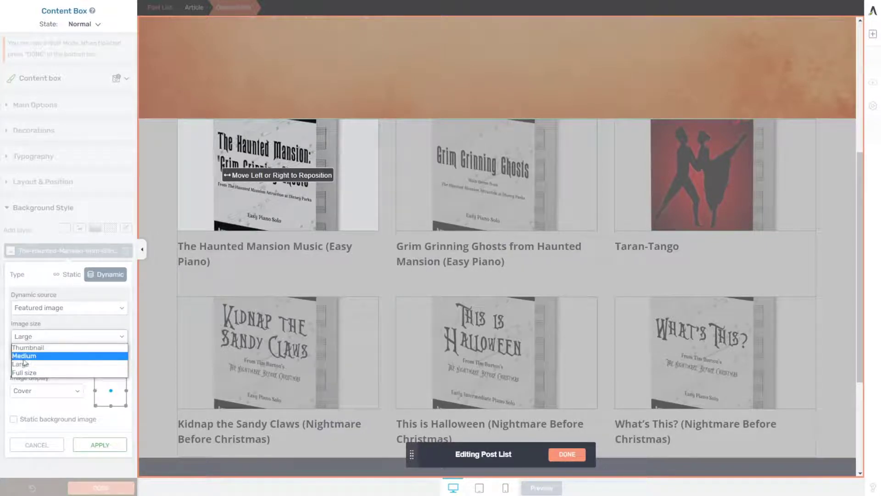
left_click(28, 379)
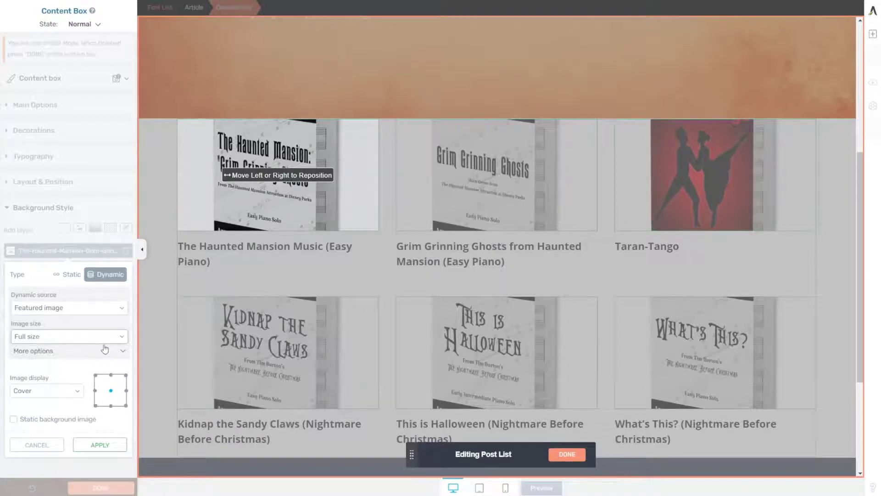
left_click(46, 390)
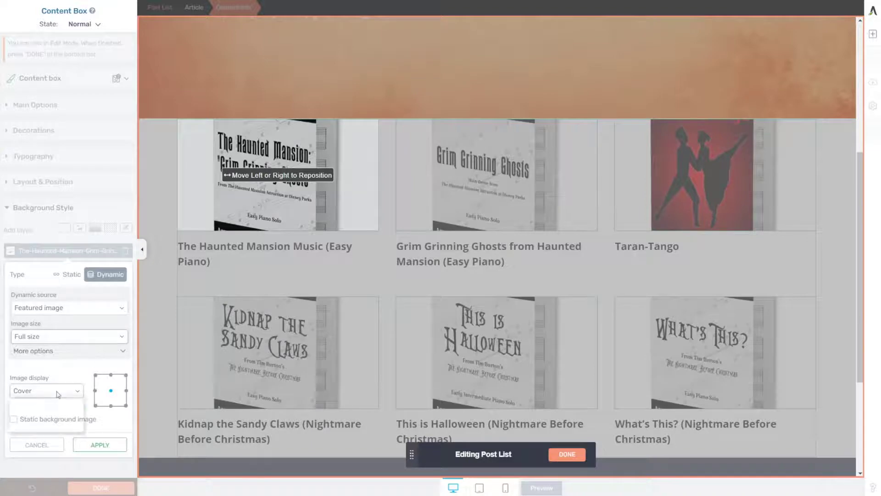
left_click(28, 397)
left_click(45, 380)
left_click(46, 408)
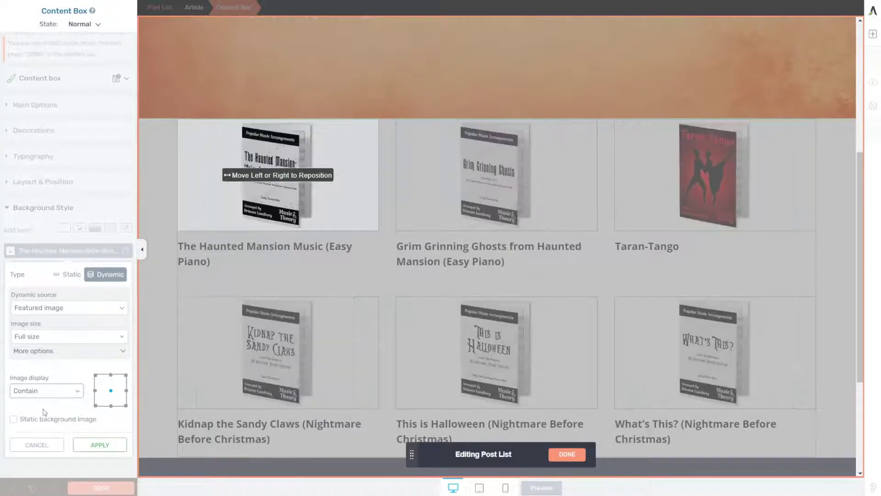
left_click(99, 445)
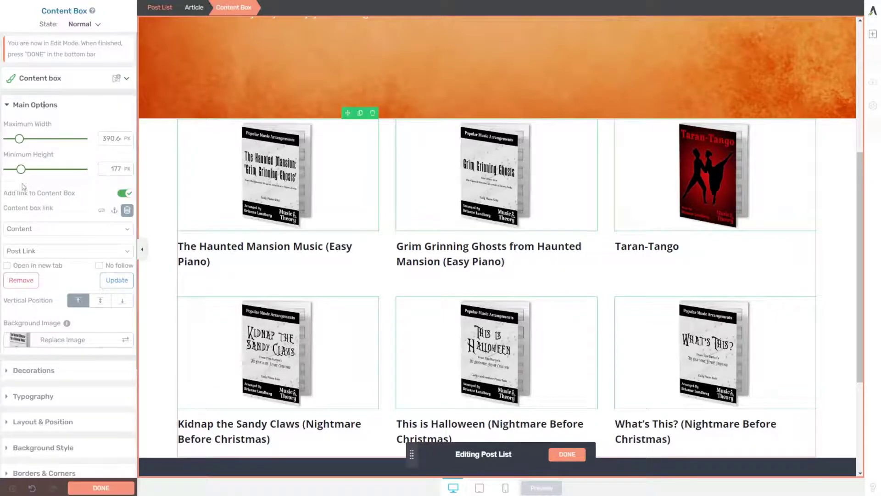
- Set the image content box's minimum height to 307 px and center-align the product titles below the covers
left_click_drag(21, 169, 31, 170)
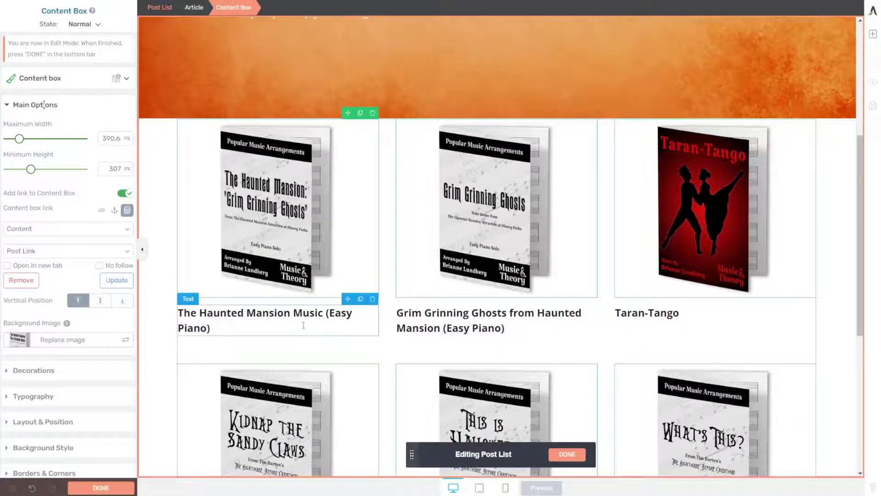
left_click(226, 324)
left_click(515, 23)
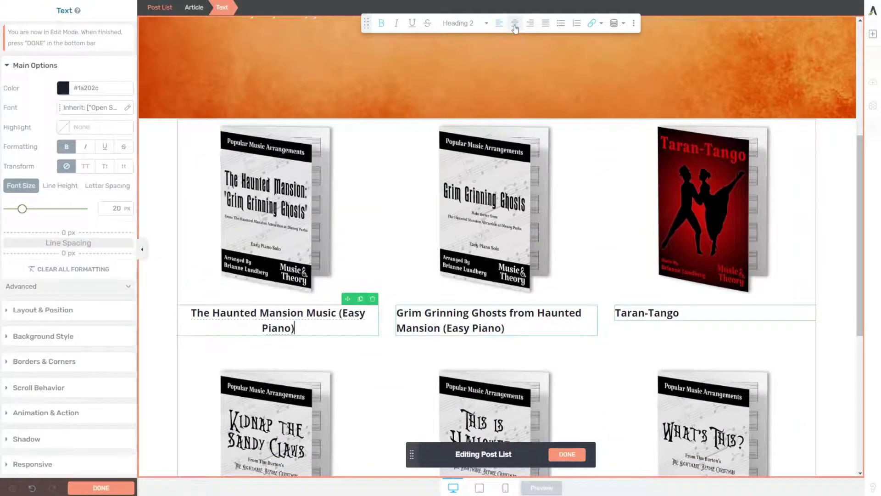
left_click(240, 344)
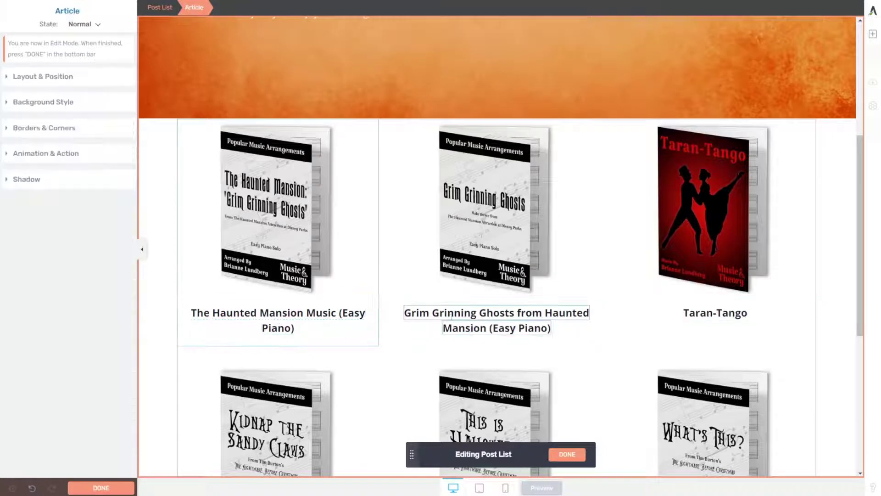
scroll(776, 320, "down", 1)
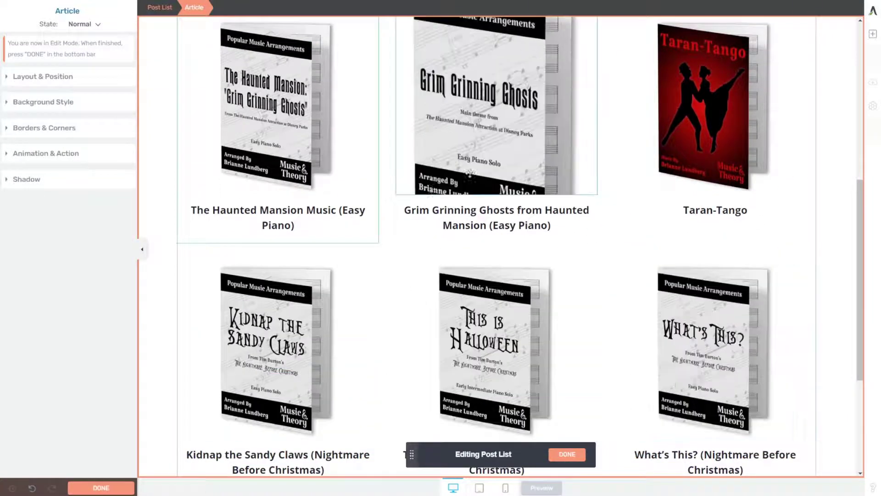
scroll(422, 193, "up", 1)
- Delete the image content box from the post list item and place a Featured Image element above the product title
key("Escape")
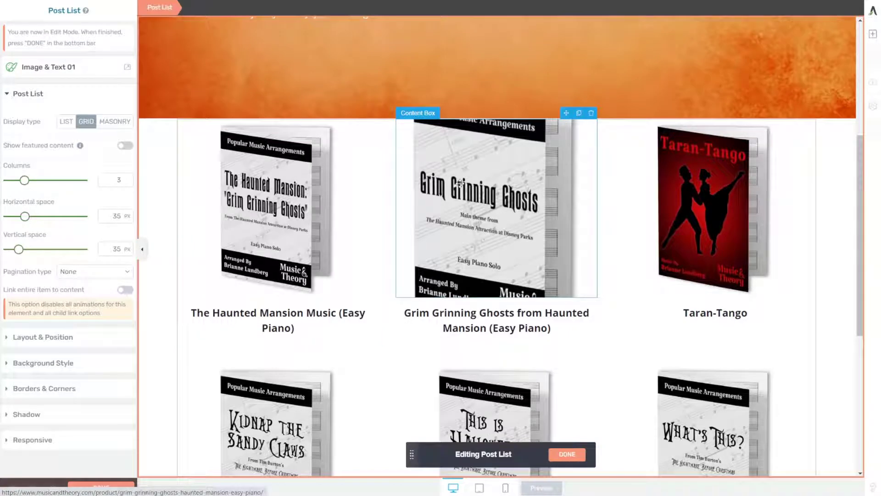
left_click(308, 190)
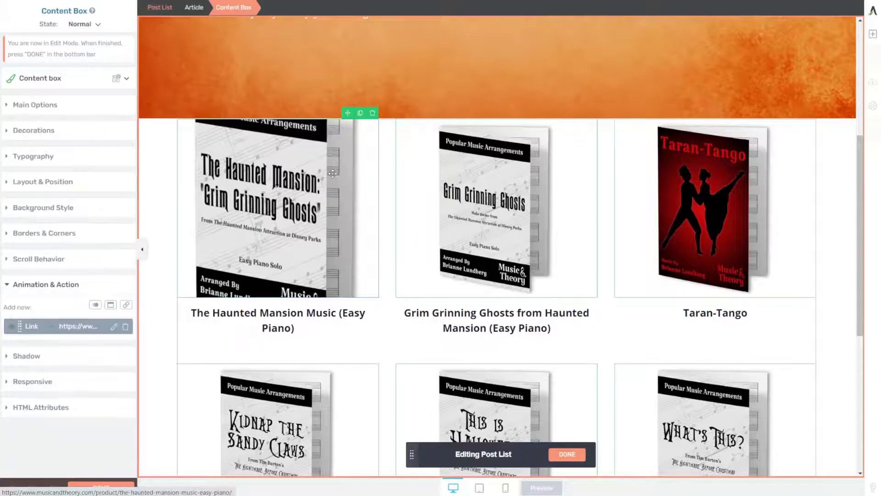
left_click(373, 114)
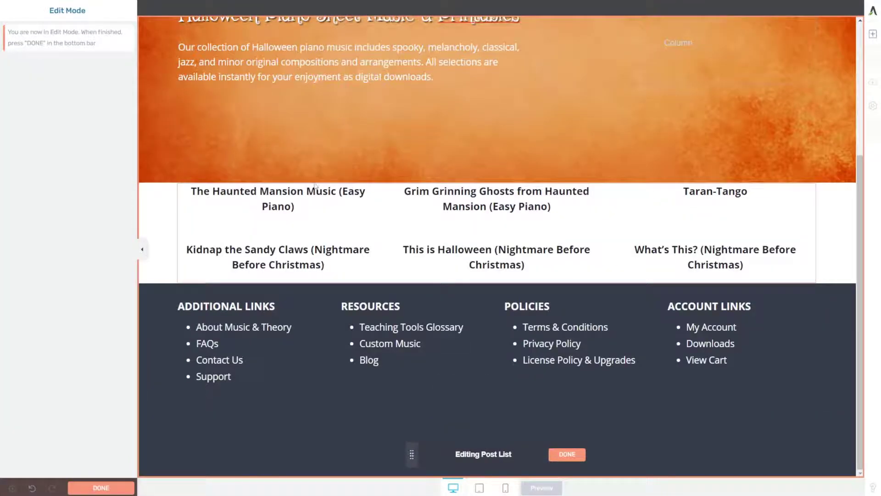
left_click(872, 35)
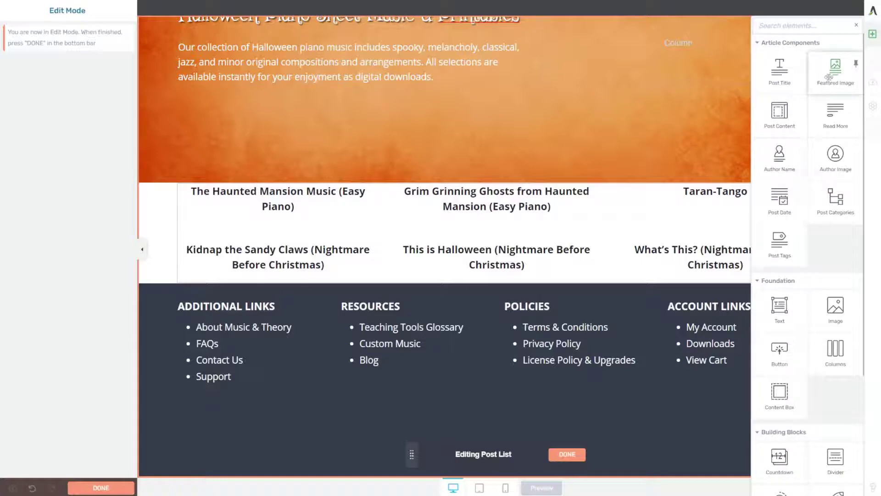
left_click_drag(838, 72, 261, 198)
- Switch the featured image's size unit to pixels and set its size to 300 px
scroll(221, 268, "down", 2)
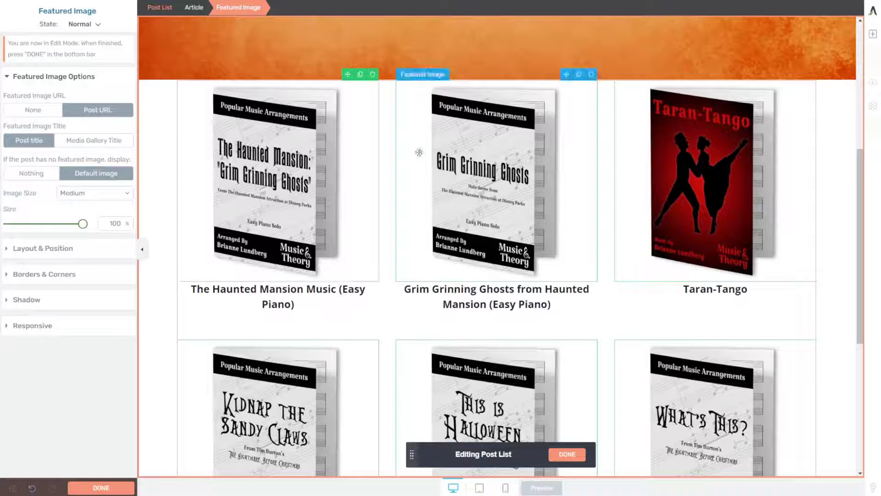
scroll(621, 362, "down", 2)
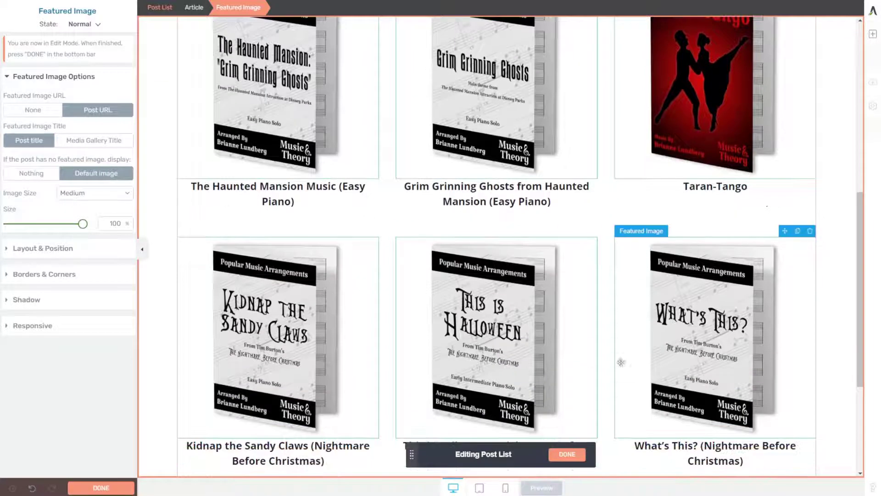
scroll(580, 312, "up", 2)
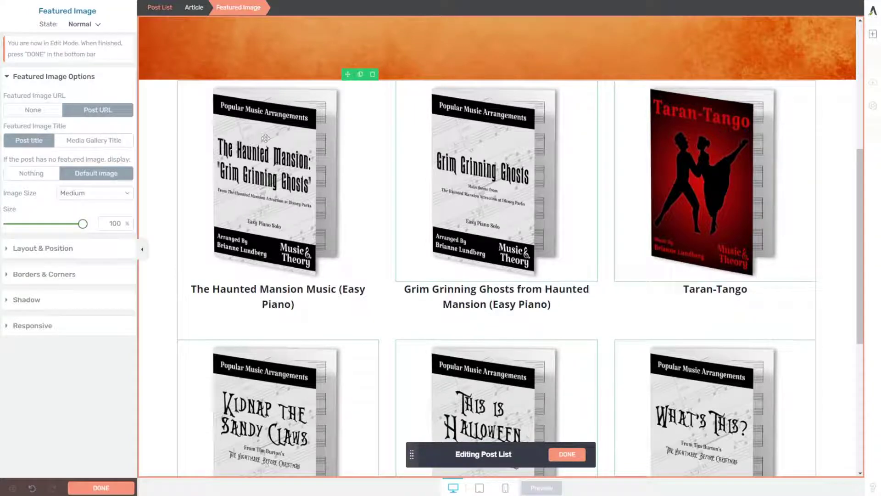
scroll(420, 256, "down", 4)
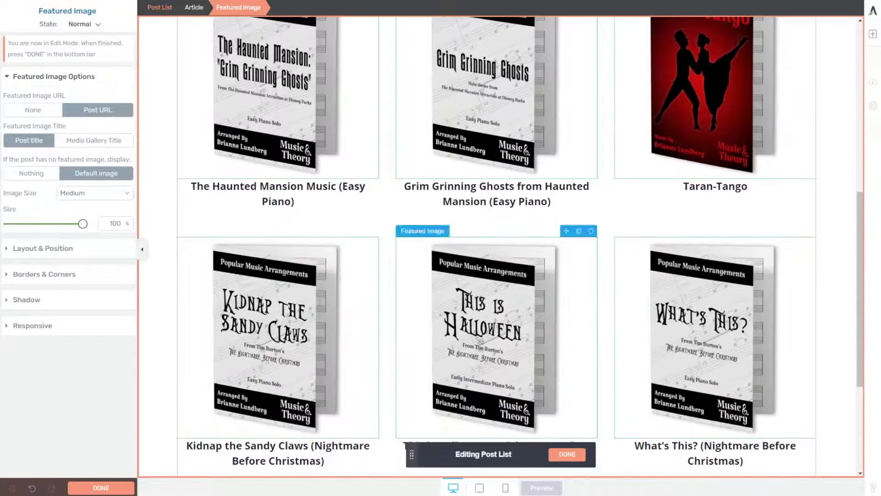
scroll(657, 361, "up", 5)
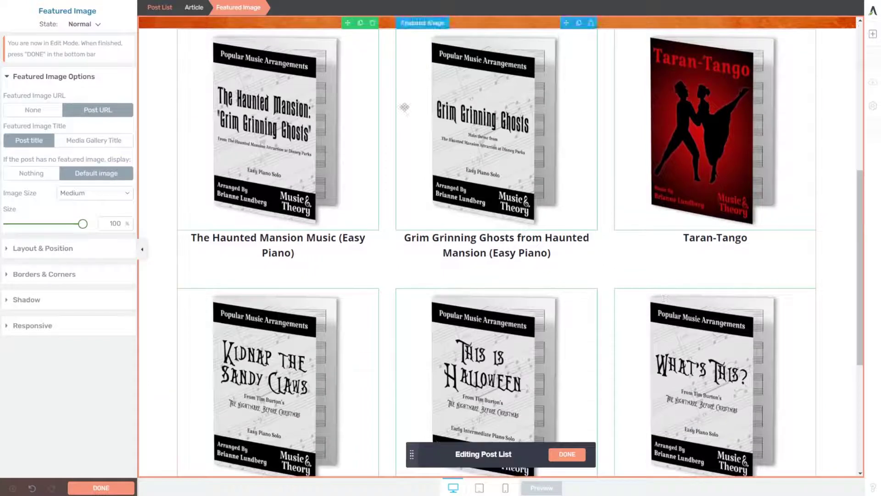
scroll(573, 202, "up", 1)
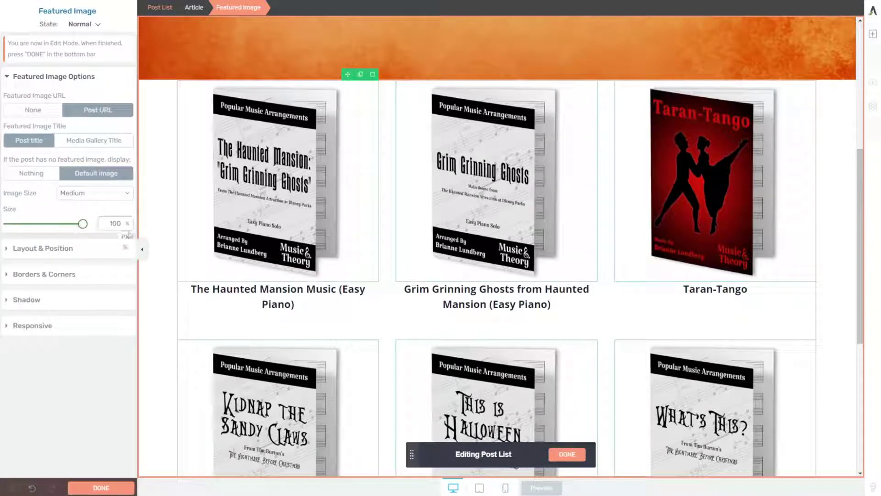
left_click(125, 236)
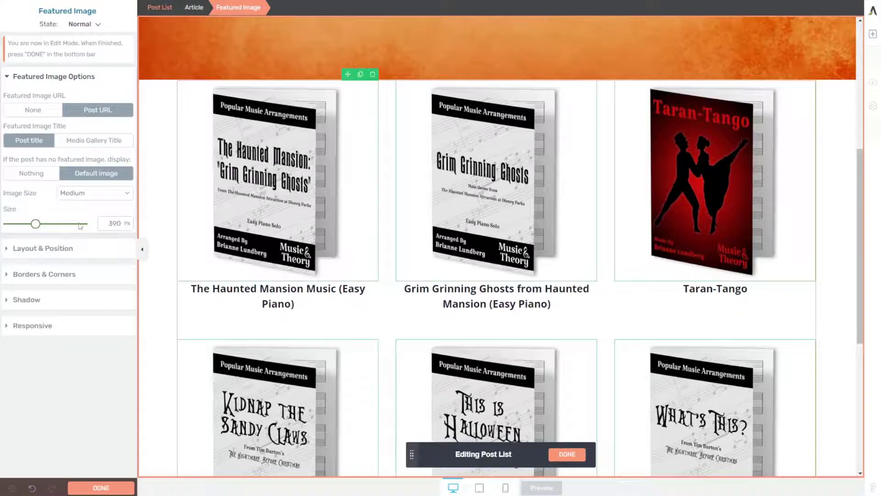
left_click_drag(37, 225, 31, 224)
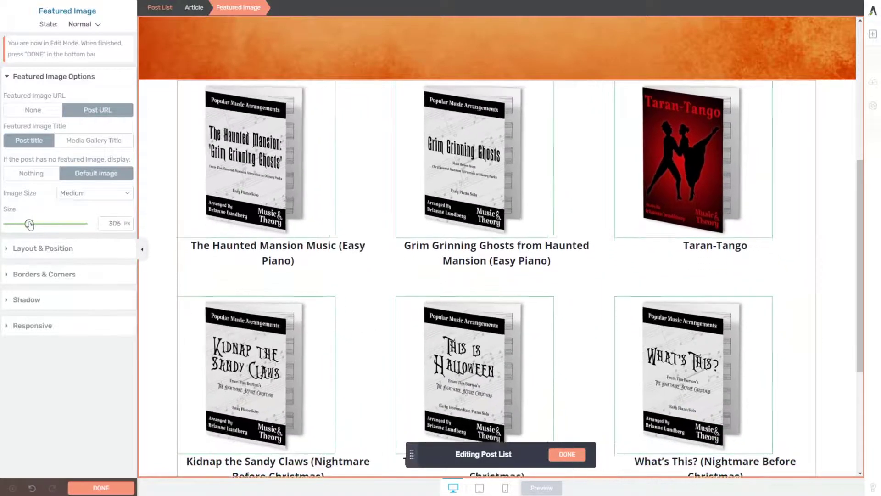
double_click(114, 223)
type("300")
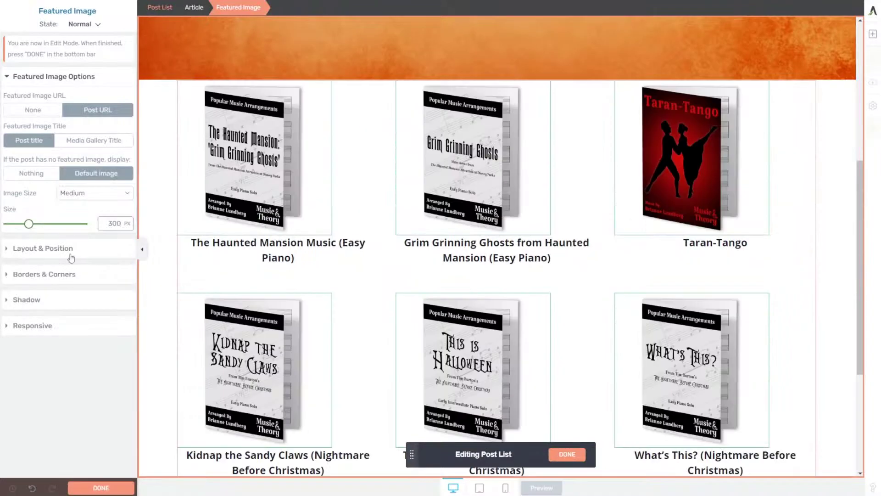
- Center-align the featured images within their post list items and finish editing the post list design
left_click(44, 249)
left_click(105, 312)
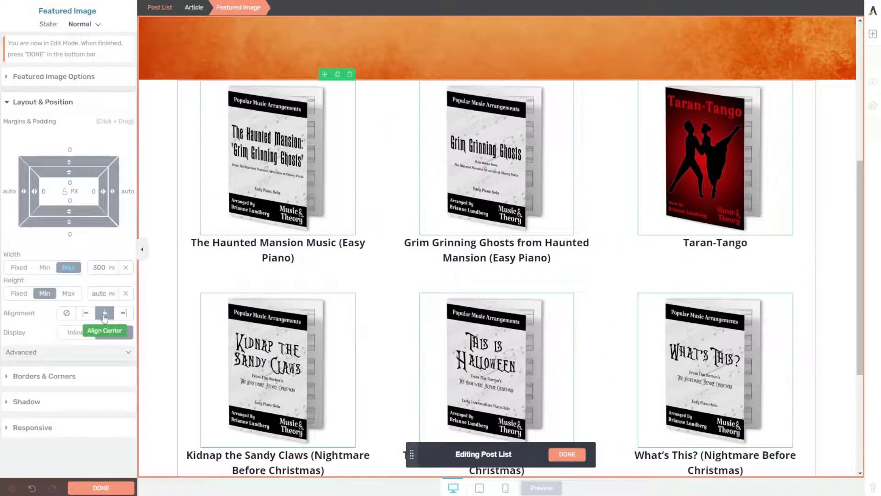
scroll(441, 206, "down", 2)
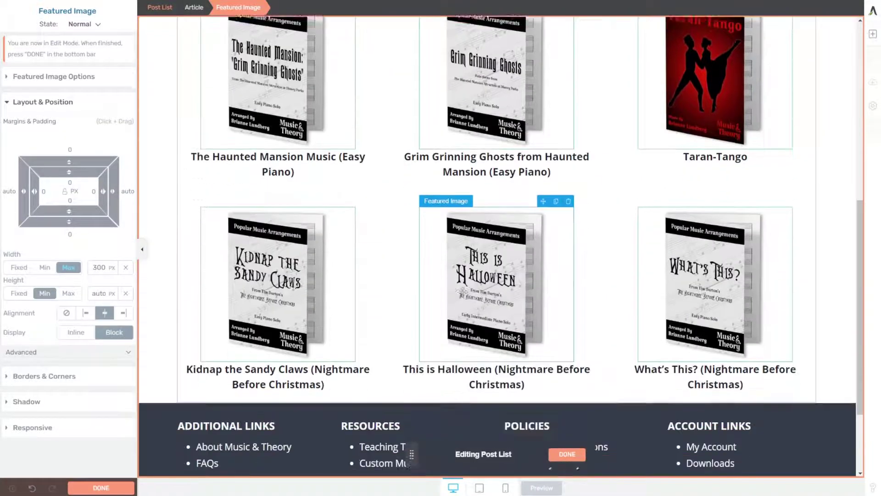
scroll(405, 229, "up", 3)
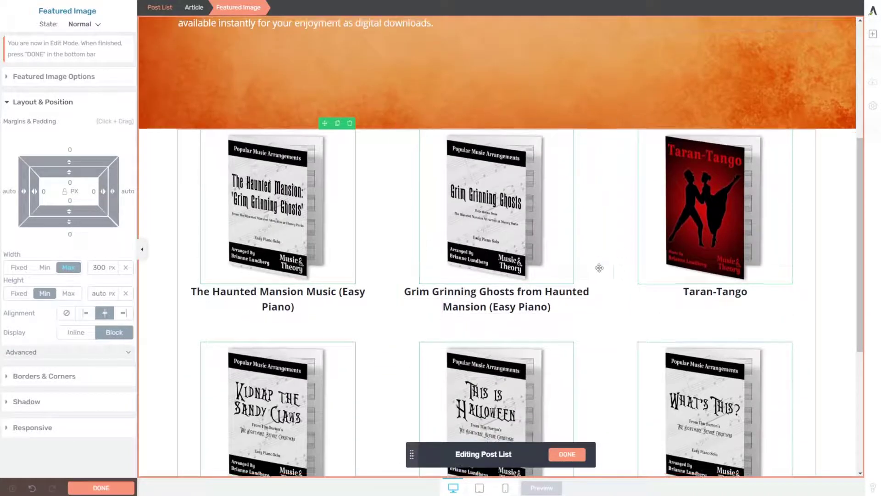
scroll(597, 267, "down", 2)
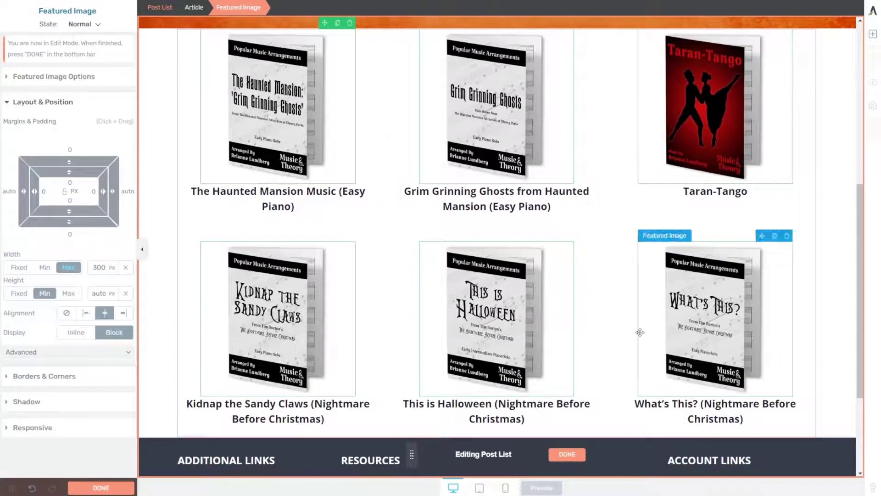
scroll(640, 330, "down", 1)
scroll(579, 319, "up", 3)
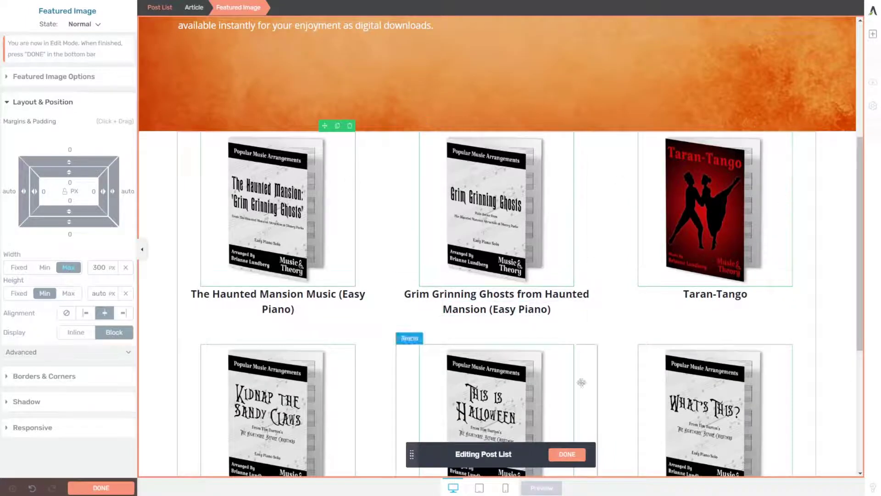
left_click(567, 454)
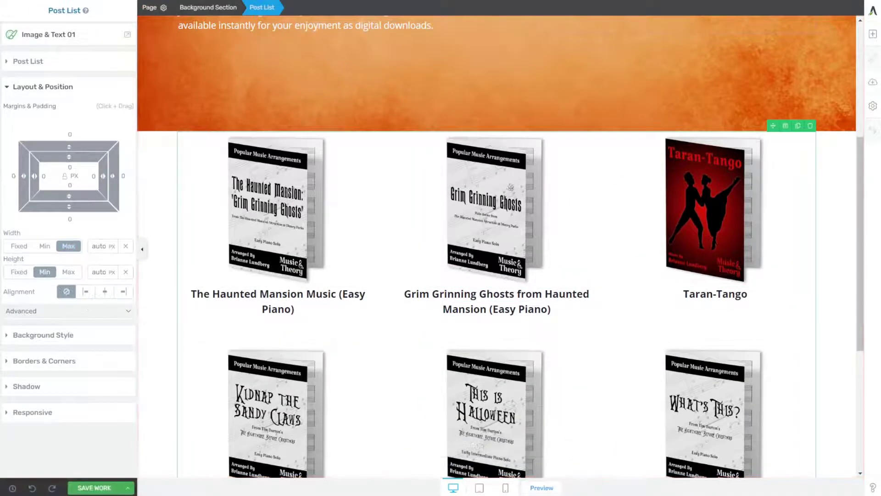
- Set the post list grid to 4 columns and the number of items to 4
left_click(32, 65)
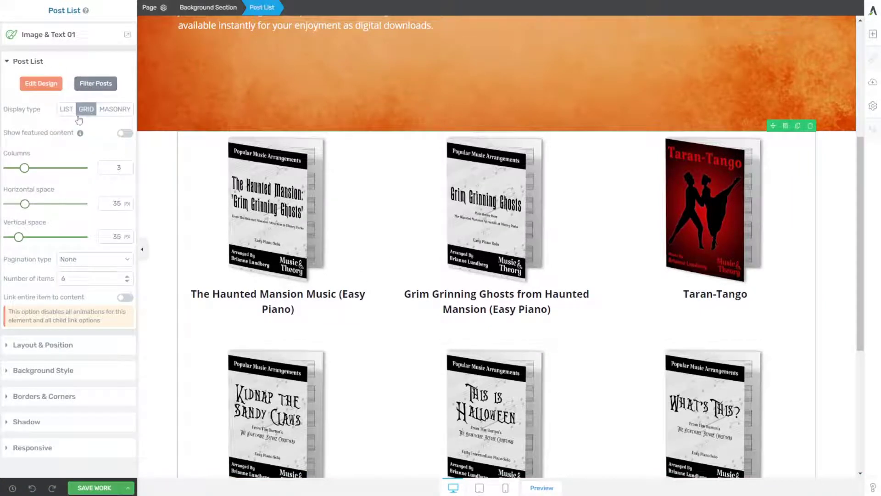
left_click_drag(25, 169, 32, 169)
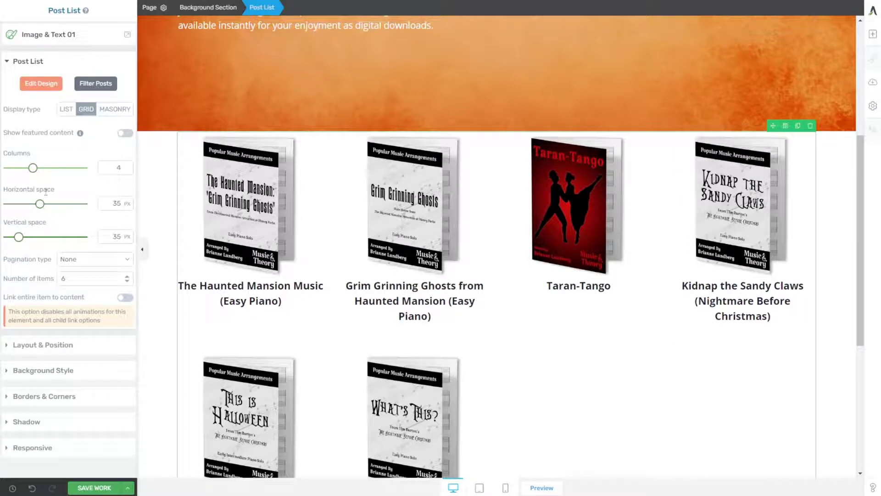
double_click(65, 279)
type("4")
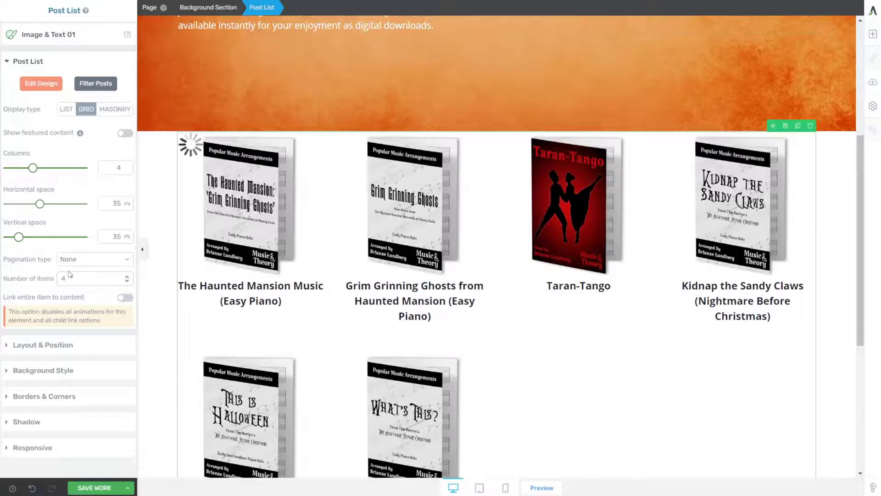
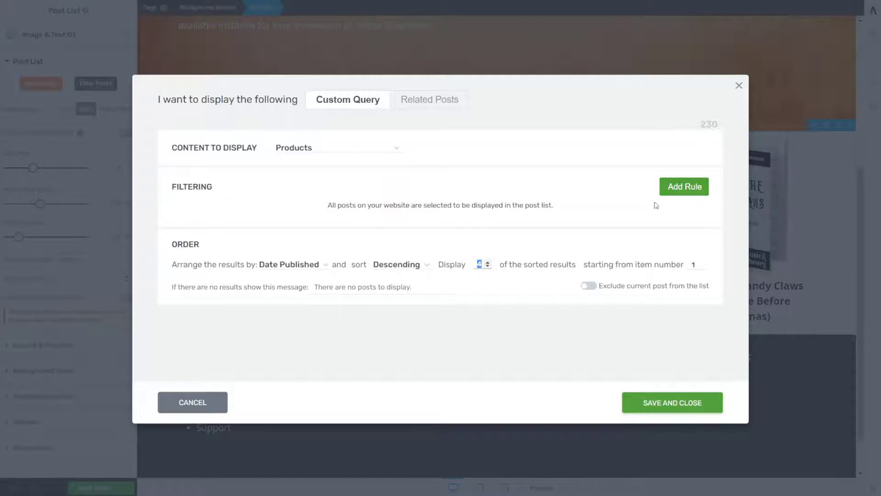
- Add a filtering rule that displays products belonging to at least one Product Level, with Beginner as the level
left_click(688, 192)
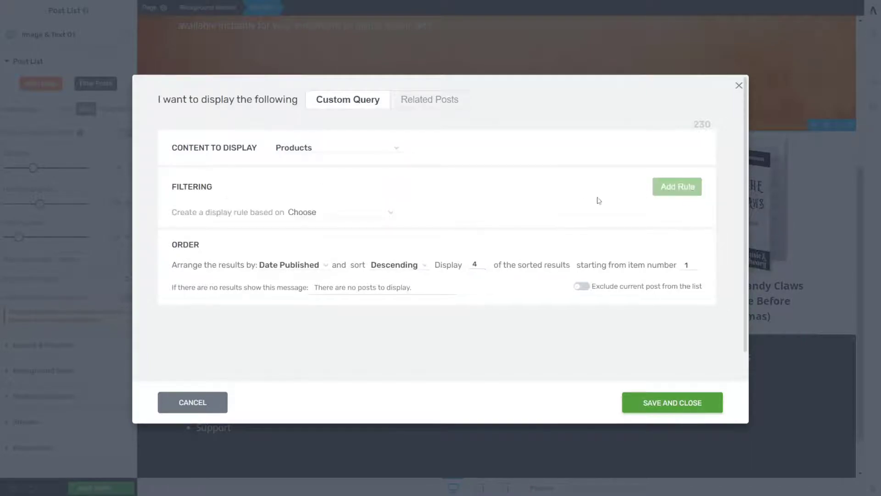
left_click(355, 213)
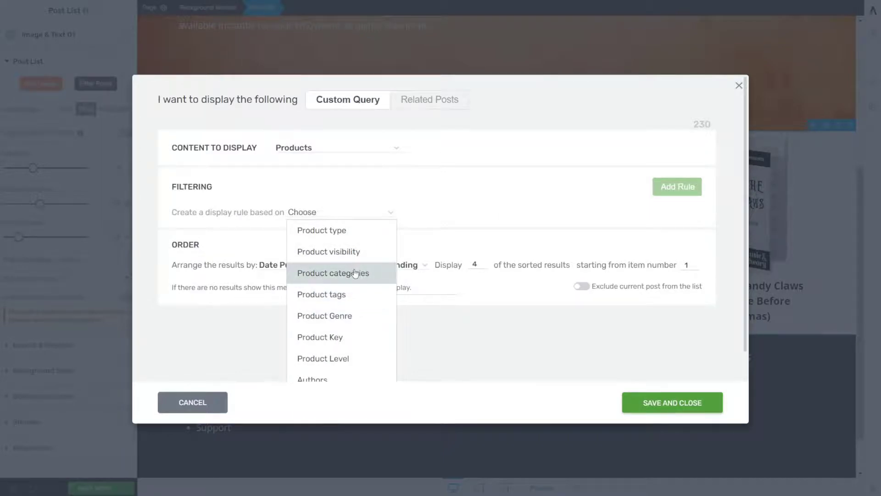
scroll(355, 274, "down", 1)
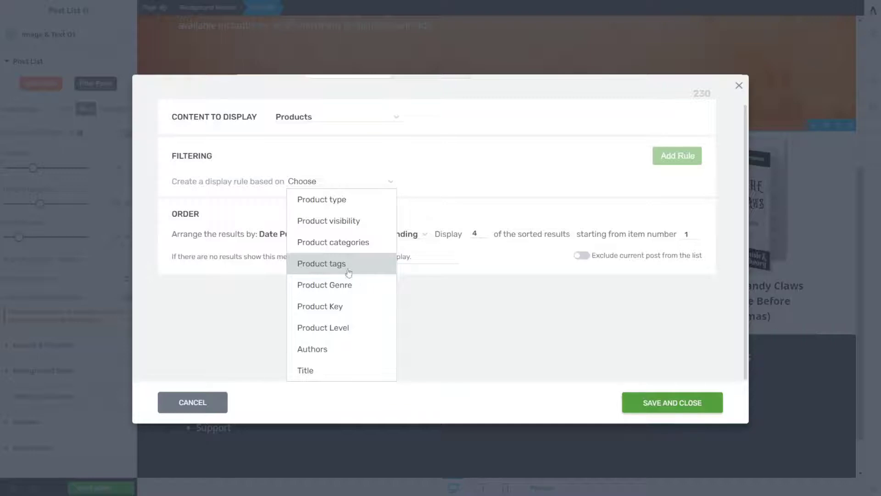
left_click(326, 333)
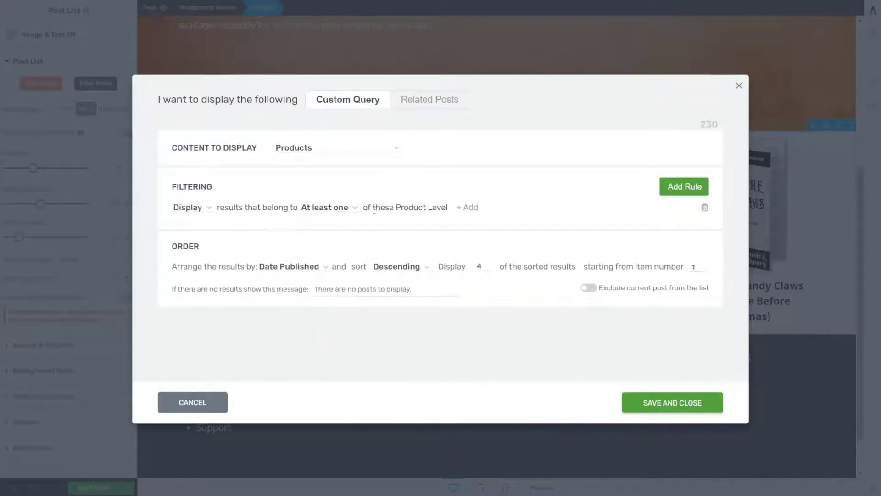
left_click(463, 210)
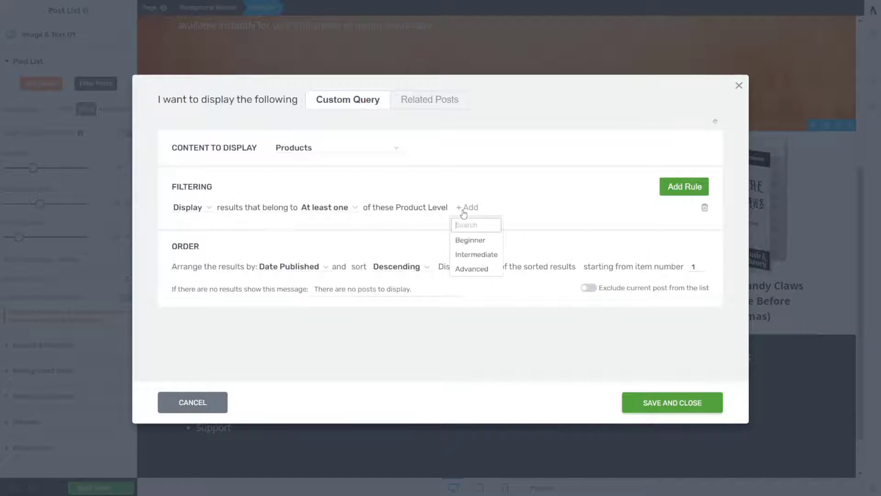
left_click(468, 239)
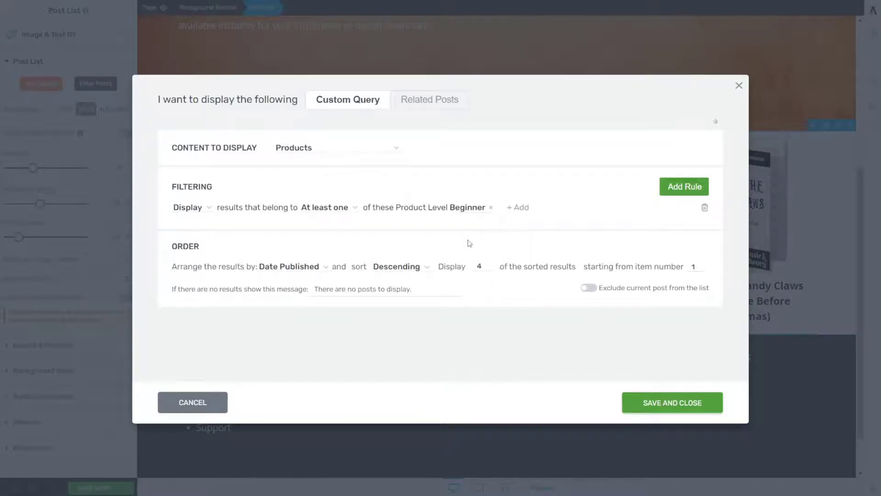
- Add a filtering rule showing only products with at least one Product tag, Halloween Sheet Music, and save the query
left_click(683, 190)
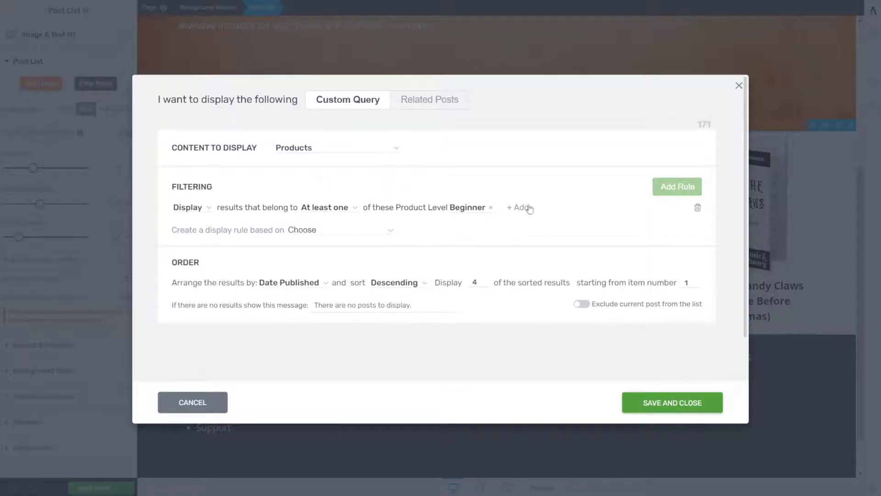
left_click(325, 234)
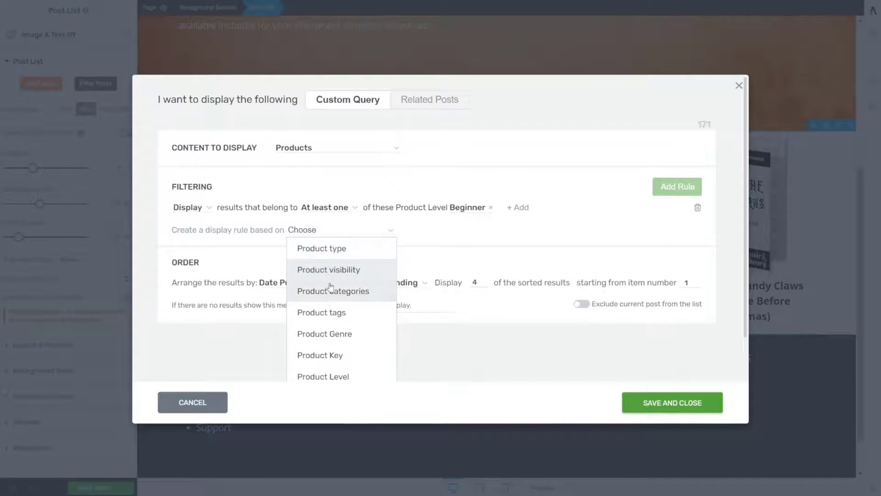
left_click(333, 311)
left_click(469, 224)
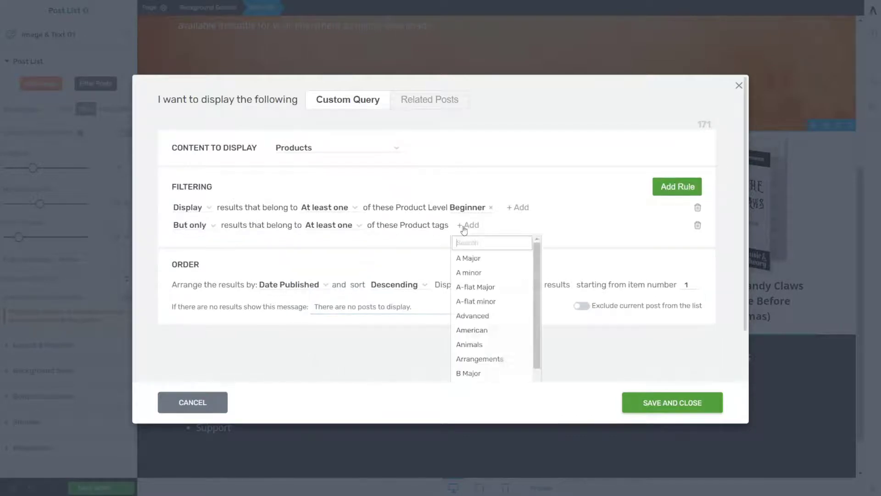
scroll(487, 271, "down", 5)
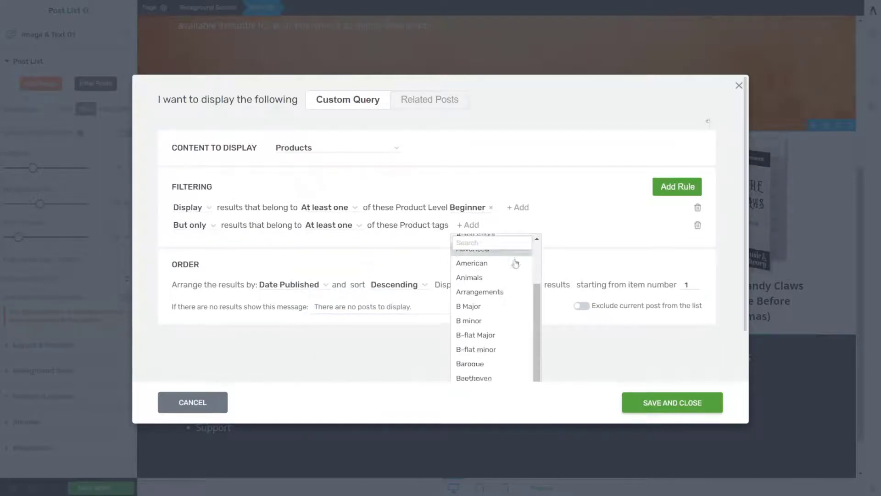
scroll(509, 248, "up", 3)
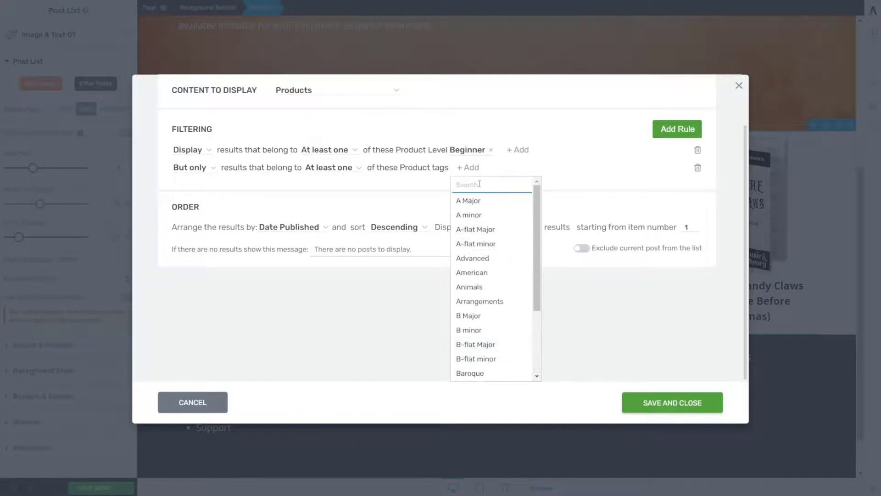
type("halloween")
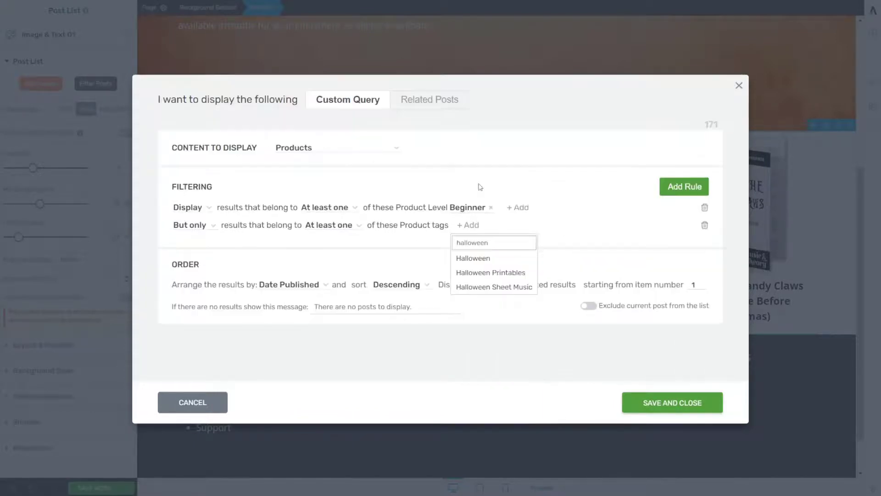
left_click(494, 286)
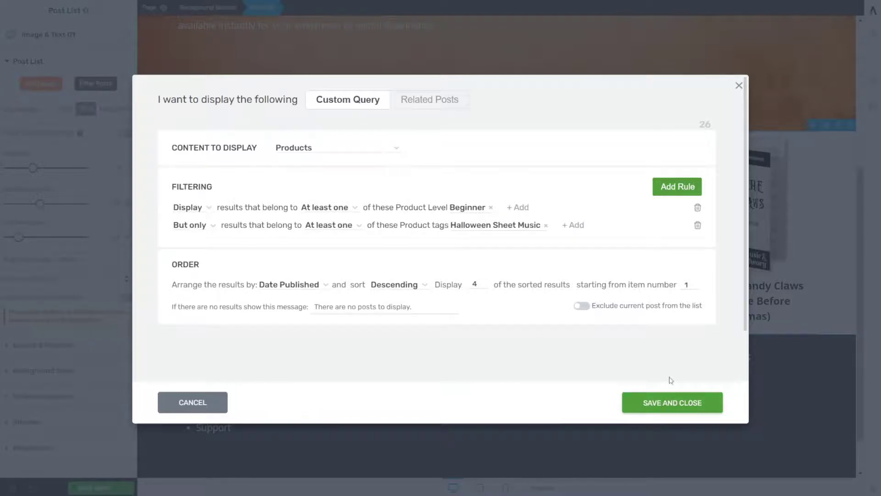
left_click(659, 404)
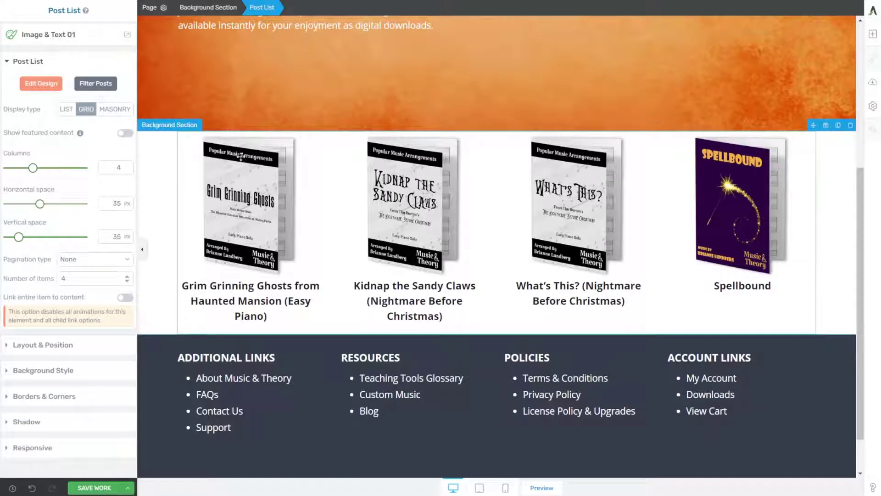
- Add a filtering rule that excludes products with the Popular Music Arrangements product tag and save the query
left_click(95, 84)
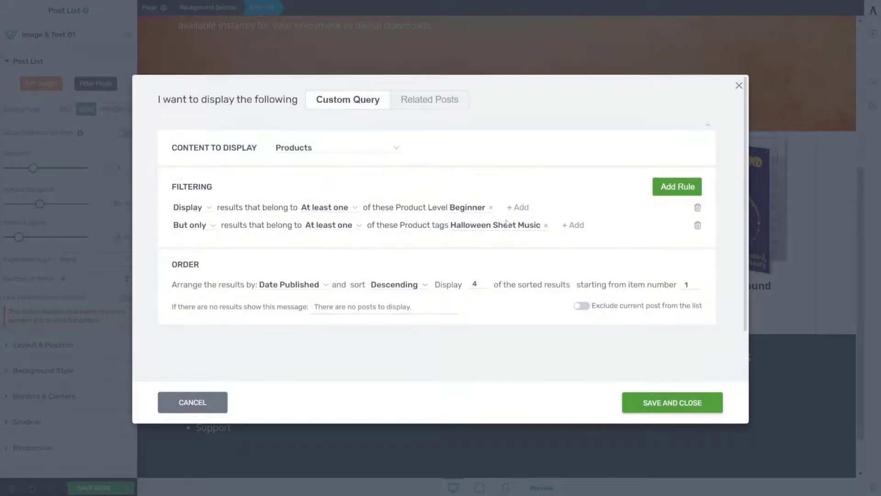
left_click(667, 187)
left_click(322, 250)
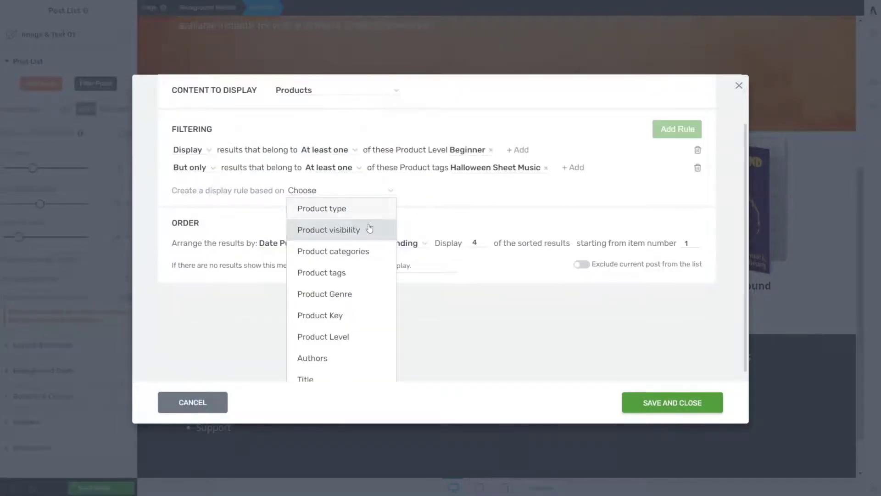
left_click(342, 272)
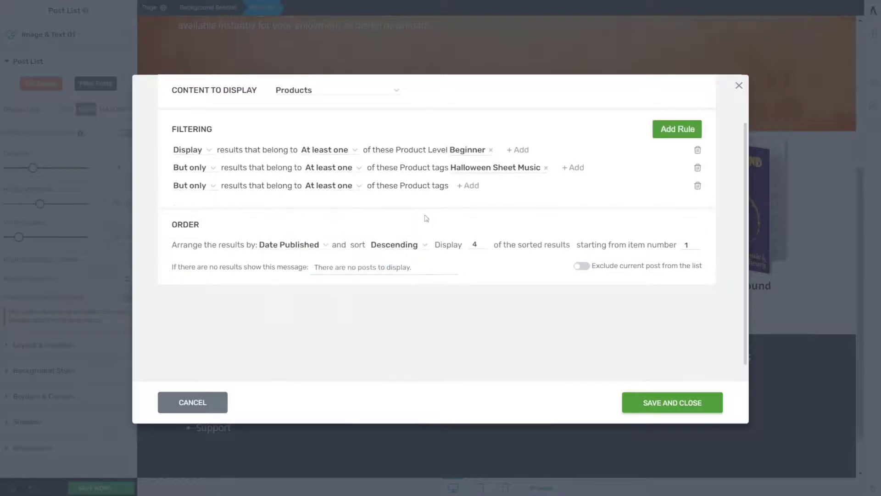
left_click(194, 184)
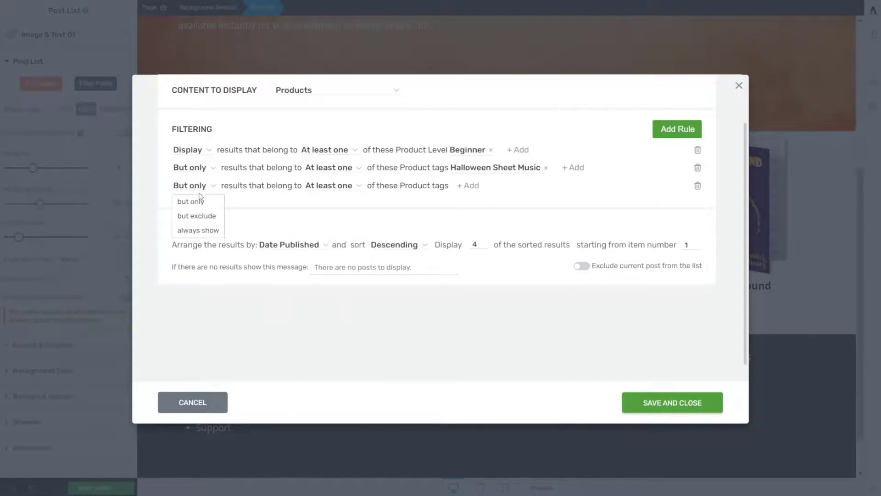
left_click(200, 217)
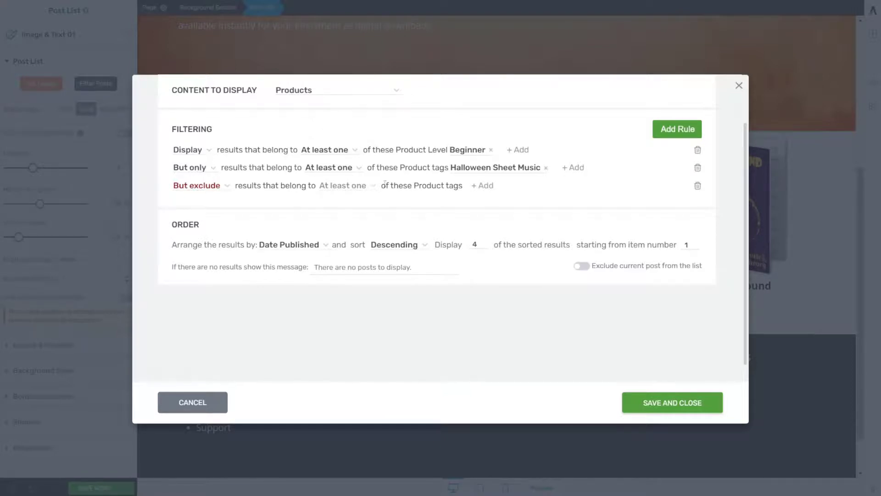
left_click(482, 186)
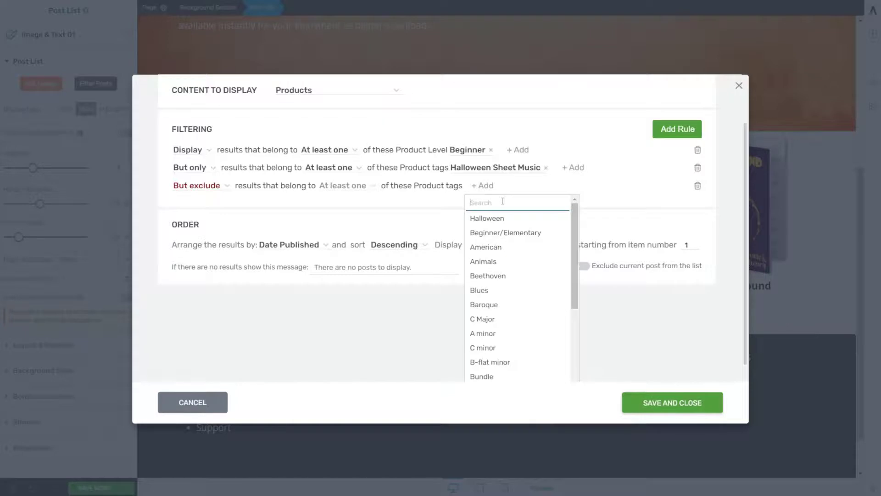
type("popular")
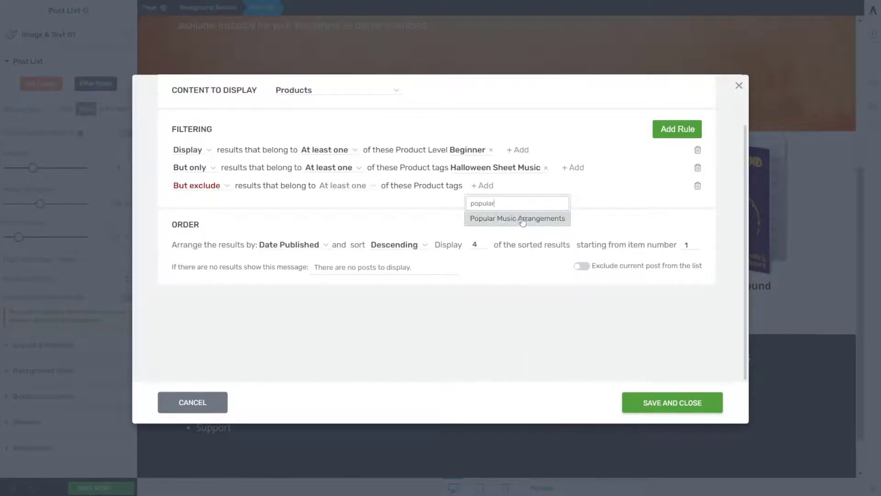
left_click(515, 217)
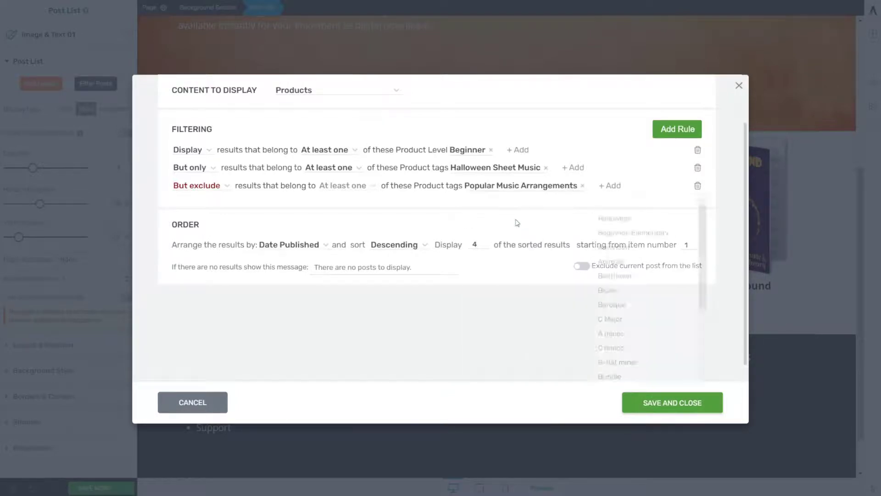
left_click(686, 403)
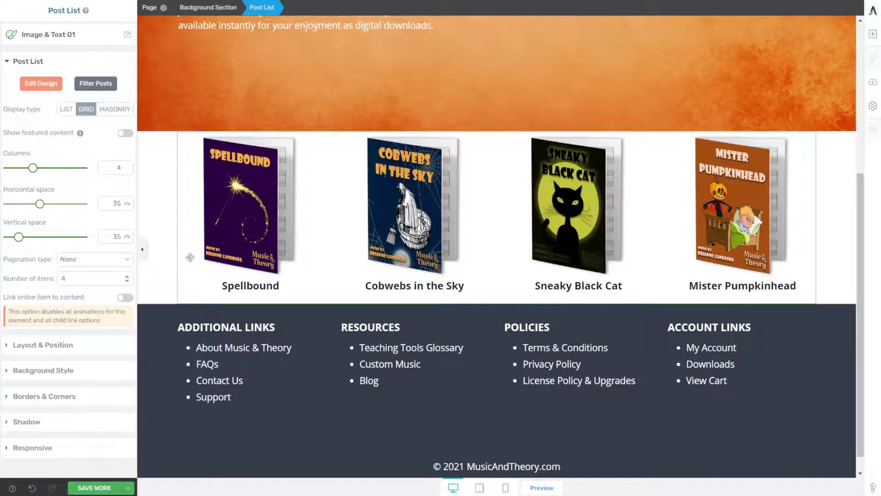
- Set the post list's pagination type to Numeric in its design and finish editing
left_click(41, 84)
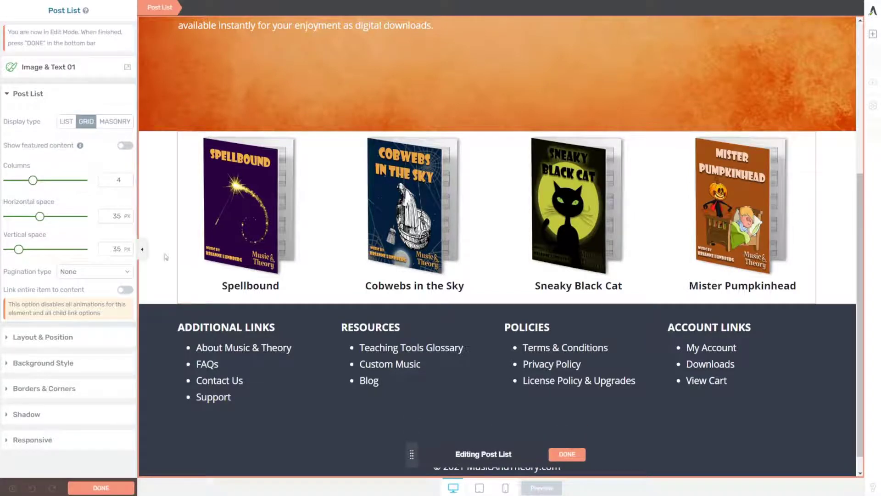
left_click(260, 217)
left_click(194, 6)
left_click(158, 7)
left_click_drag(51, 271, 8, 271)
left_click(82, 275)
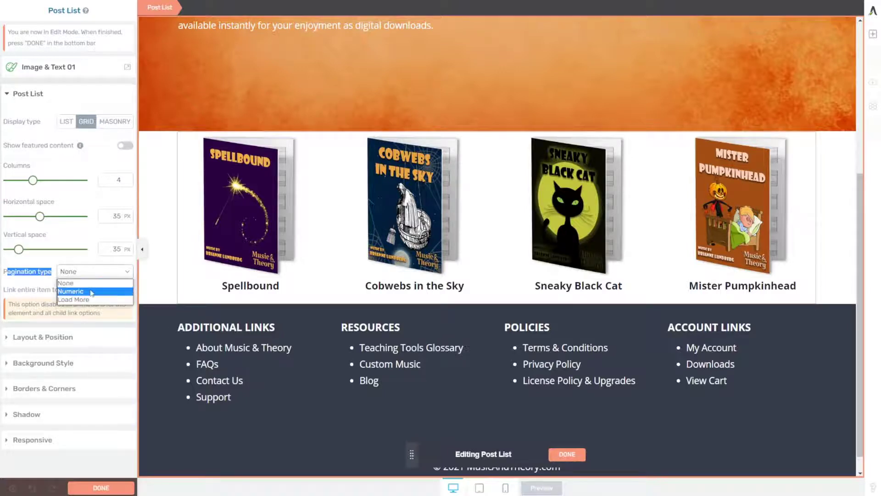
left_click(89, 292)
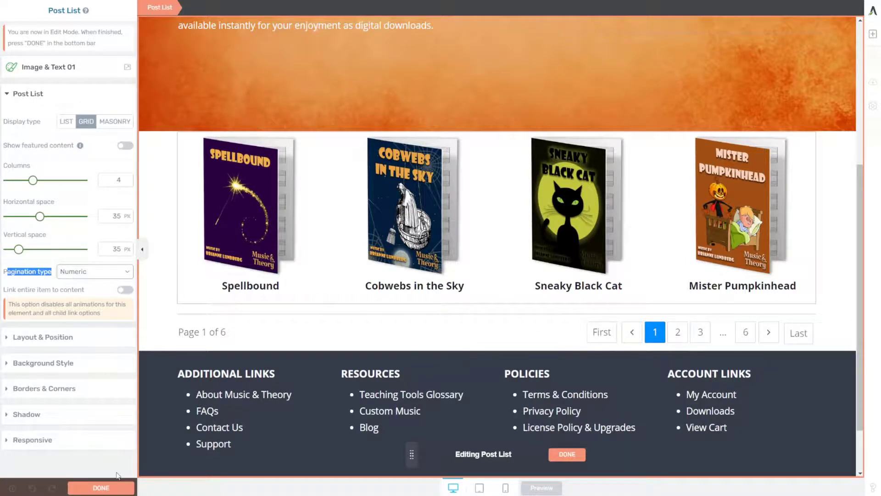
left_click(566, 455)
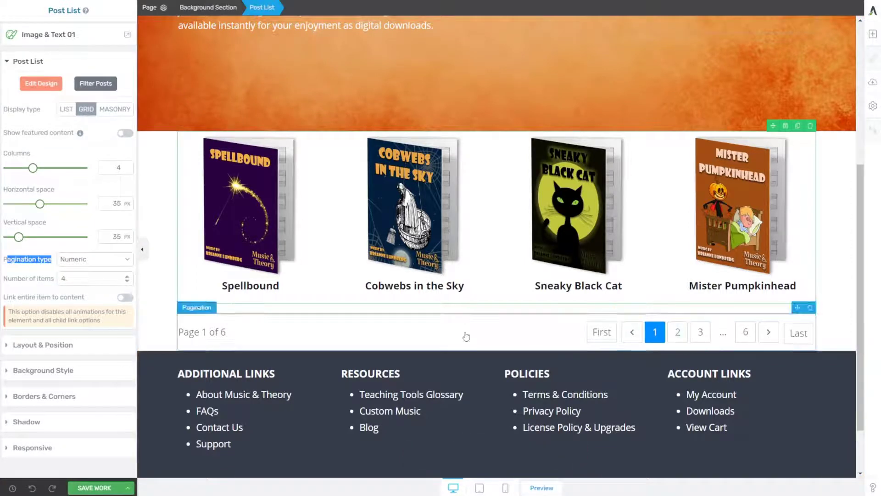
- Set the background colour of the pagination's active page button to the saved Zest orange, #de7f26
left_click(663, 343)
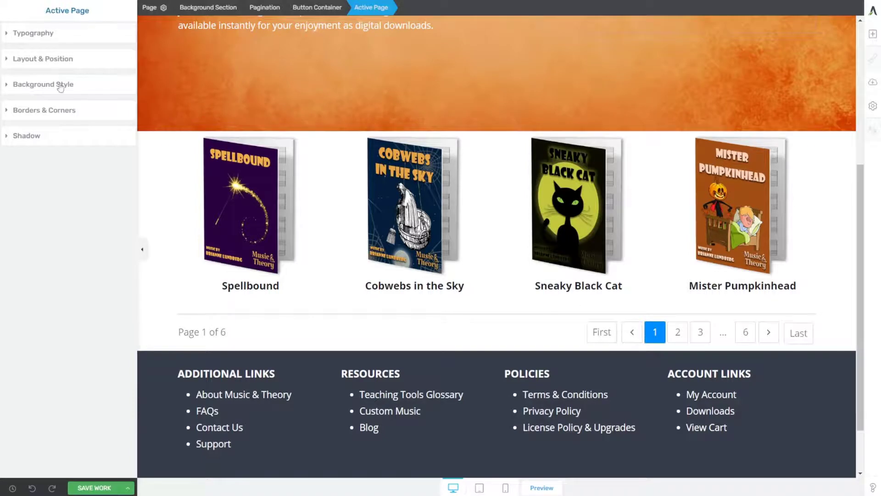
left_click(29, 85)
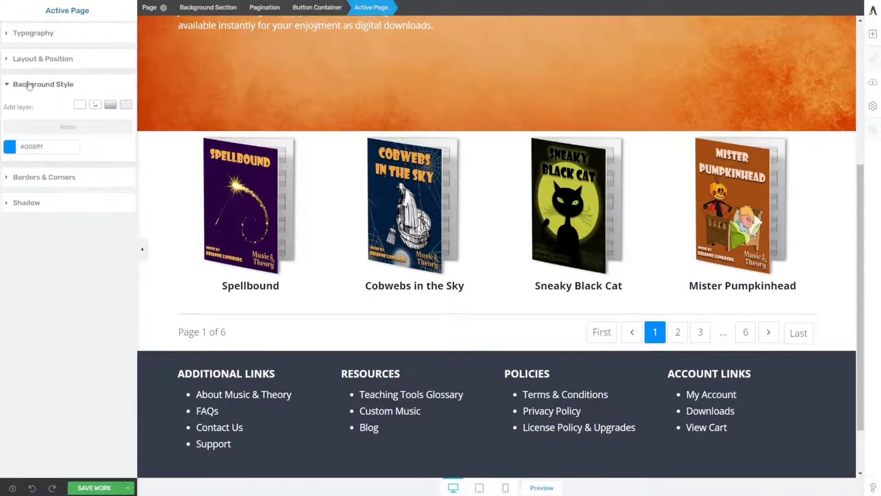
left_click(9, 146)
left_click(75, 317)
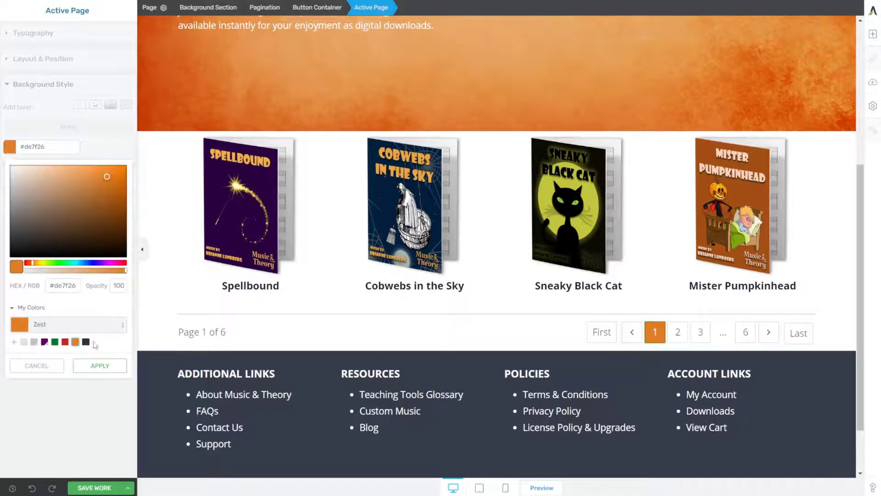
left_click(99, 342)
left_click(310, 312)
- Set the minimum height of the background section containing the product list to 543 px
scroll(315, 299, "up", 1)
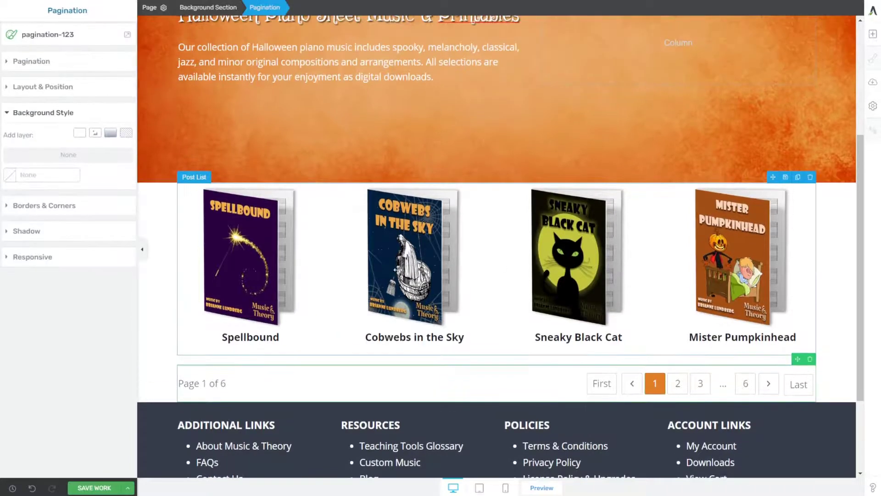
left_click(160, 231)
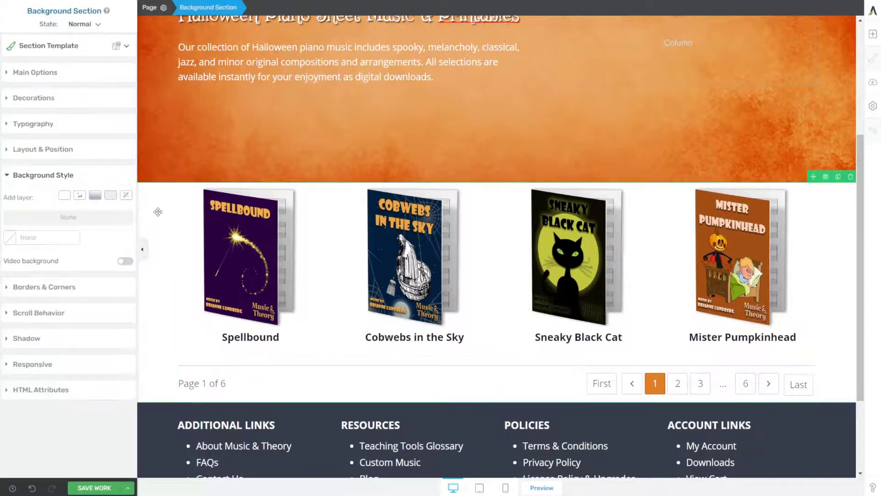
left_click_drag(41, 161, 48, 163)
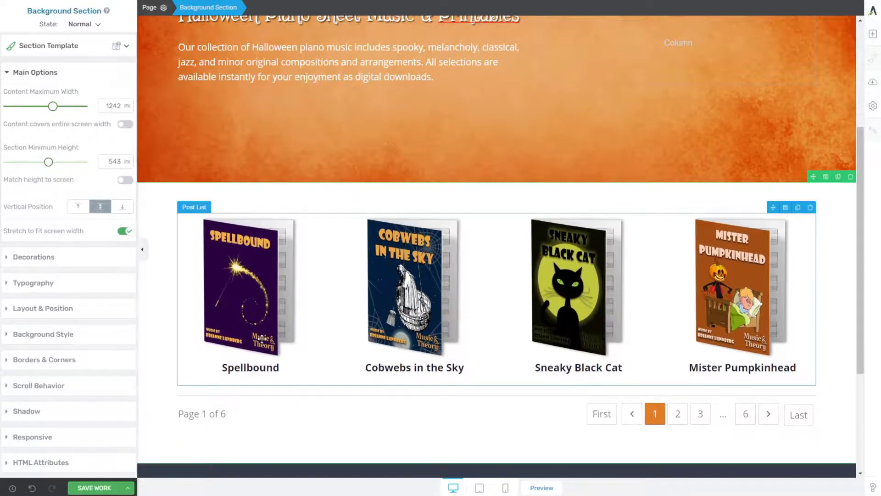
- Add a text element above the product list reading "Halloween Beginner Piano Sheet Music" and format it as Heading 2
left_click(872, 35)
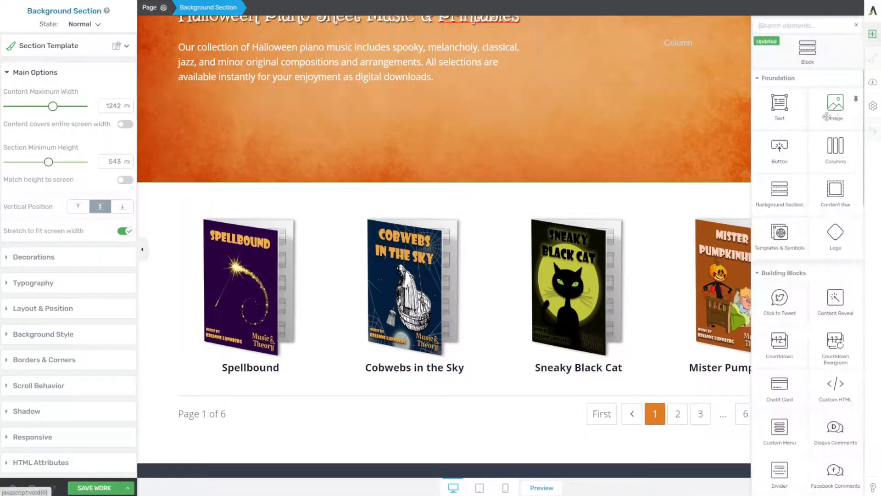
left_click_drag(779, 110, 282, 218)
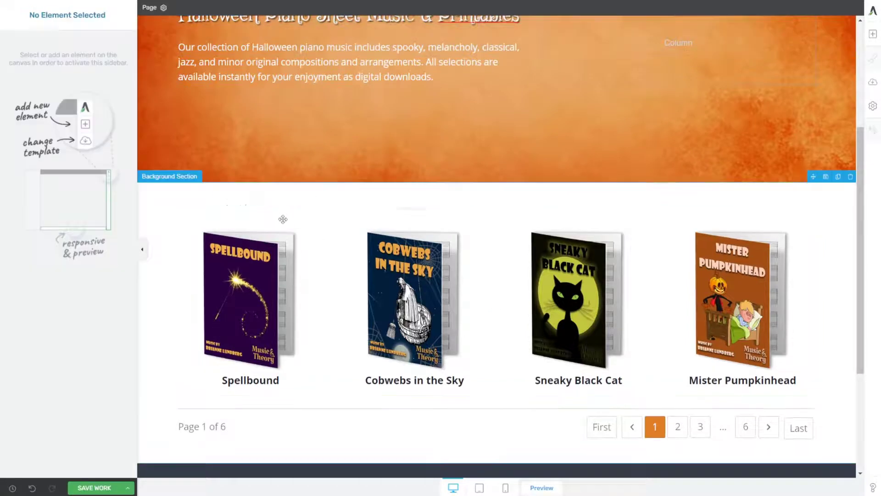
type("Hall")
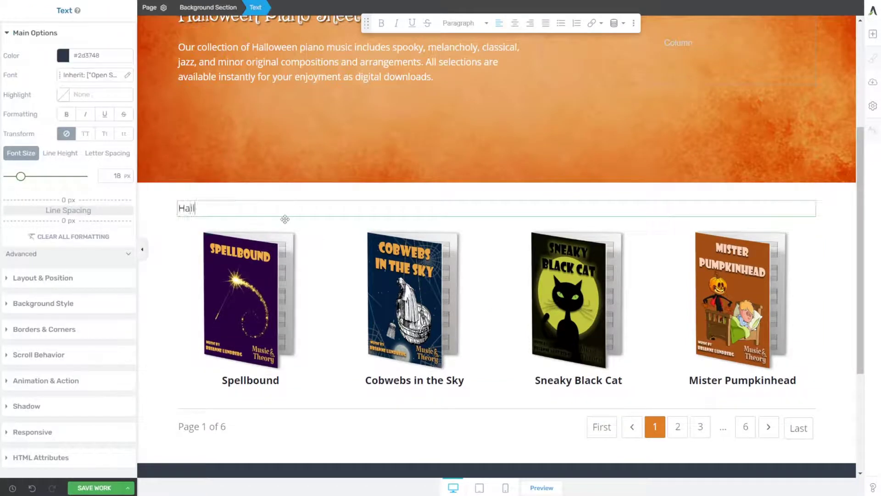
type("oween Beginner She")
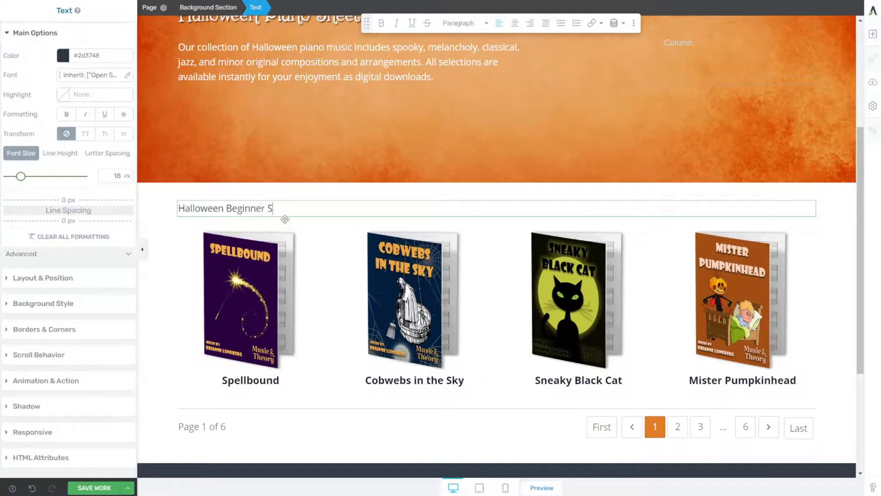
key("BackSpace")
key("BackSpace")
key("BackSpace")
type("Piano Sheet Music")
left_click(472, 24)
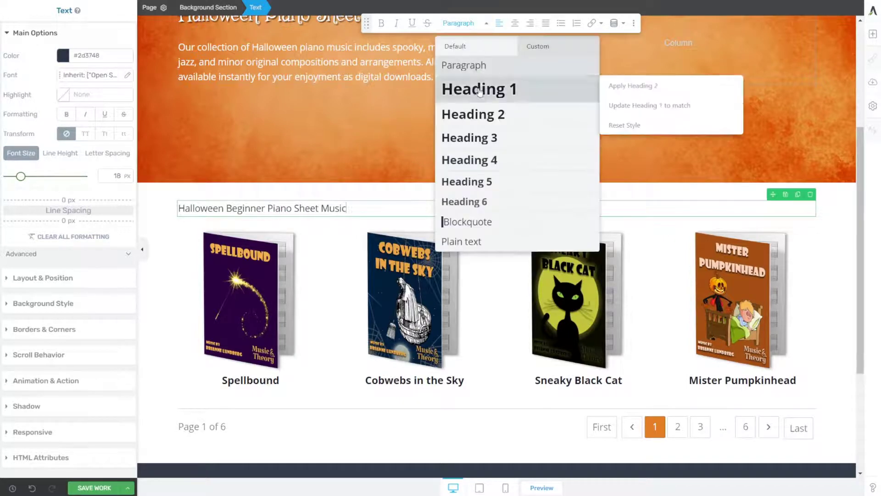
left_click(473, 113)
- Set the font of the "Halloween Beginner Piano Sheet Music" heading to the Google font Griffy
left_click(124, 76)
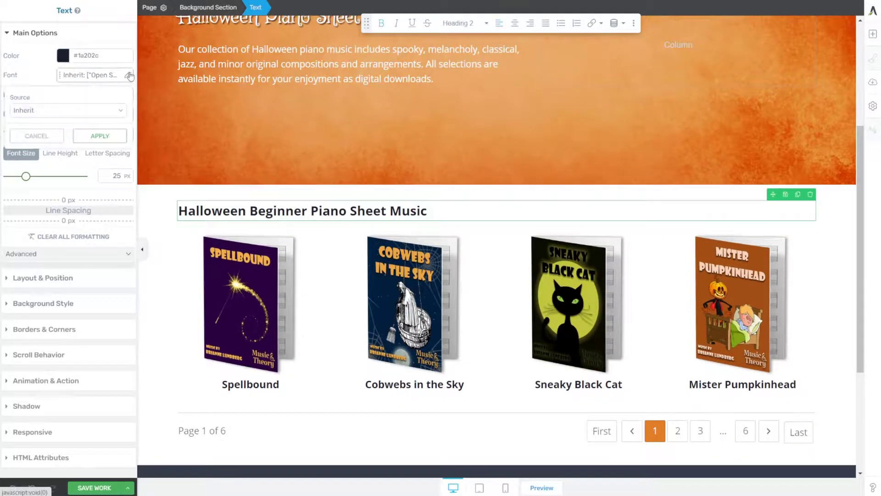
left_click(69, 110)
left_click(46, 121)
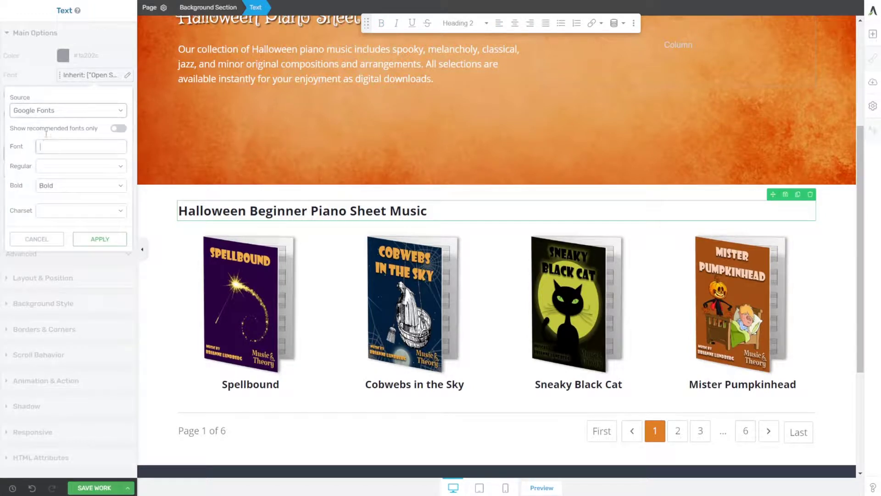
type("griffy")
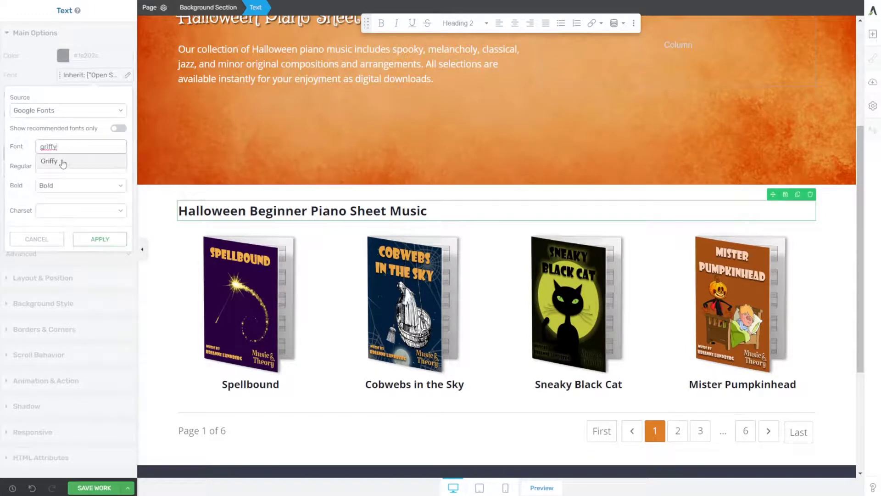
left_click(48, 161)
left_click(100, 238)
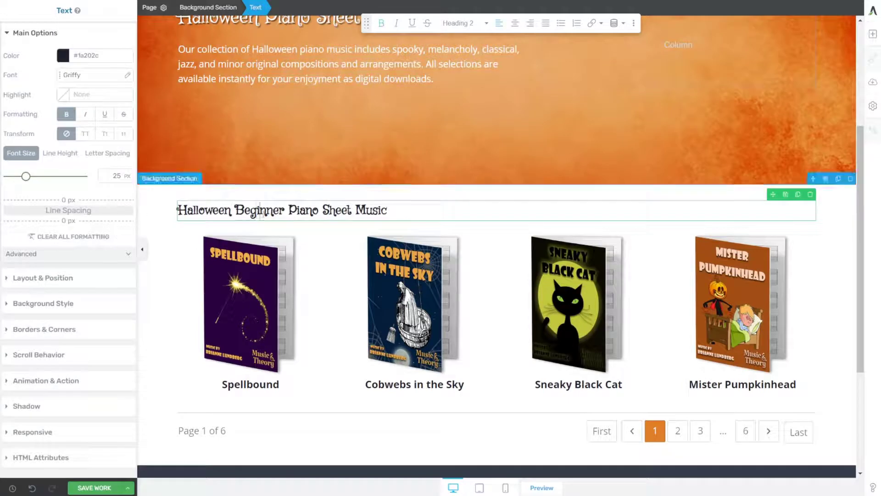
- Set the font size of the "Halloween Beginner Piano Sheet Music" heading to 31 px
triple_click(177, 210)
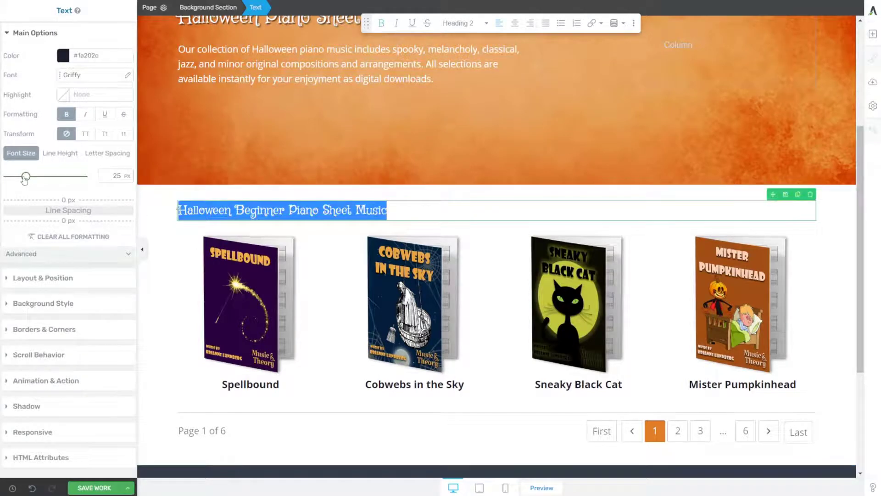
left_click_drag(26, 177, 31, 178)
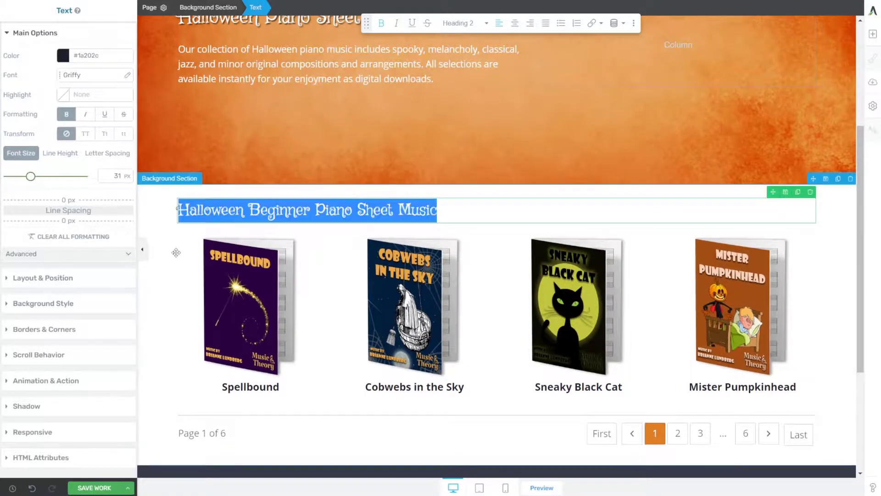
left_click(211, 380)
left_click(389, 457)
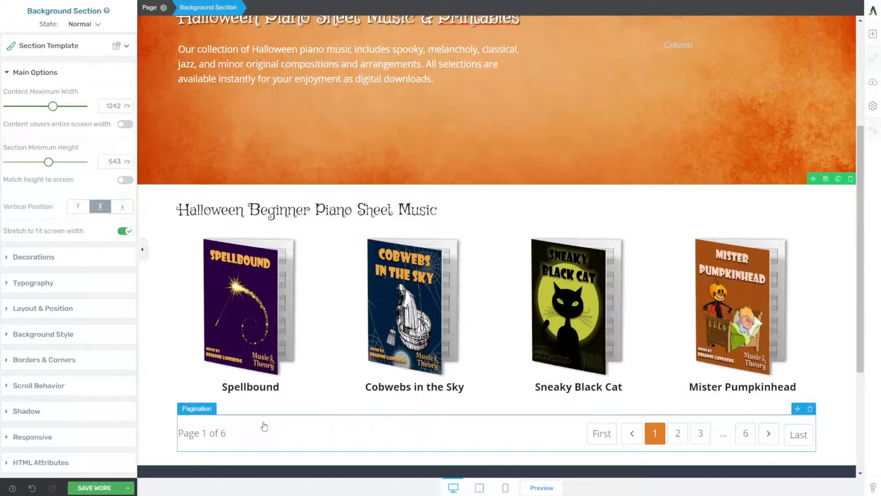
- Review the hero and product list so far, and examine the Christmas landing page's featured product sections and their add-to-cart buttons for reference
scroll(292, 410, "up", 5)
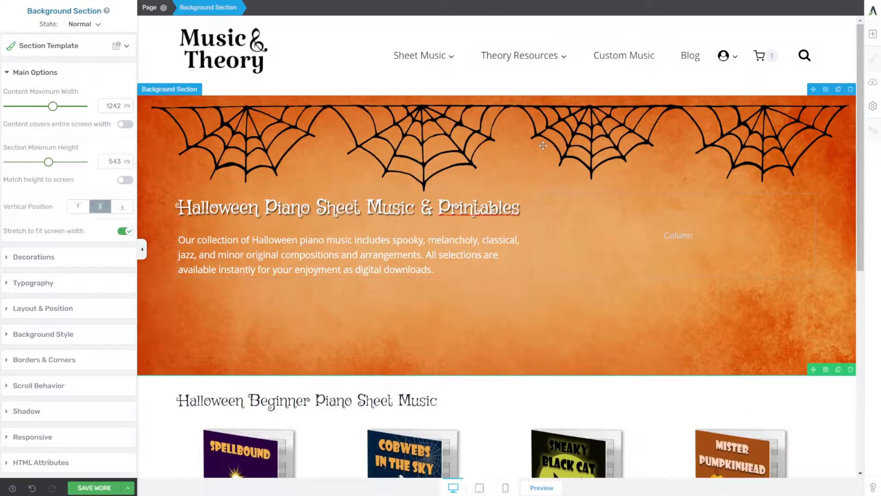
scroll(543, 145, "down", 3)
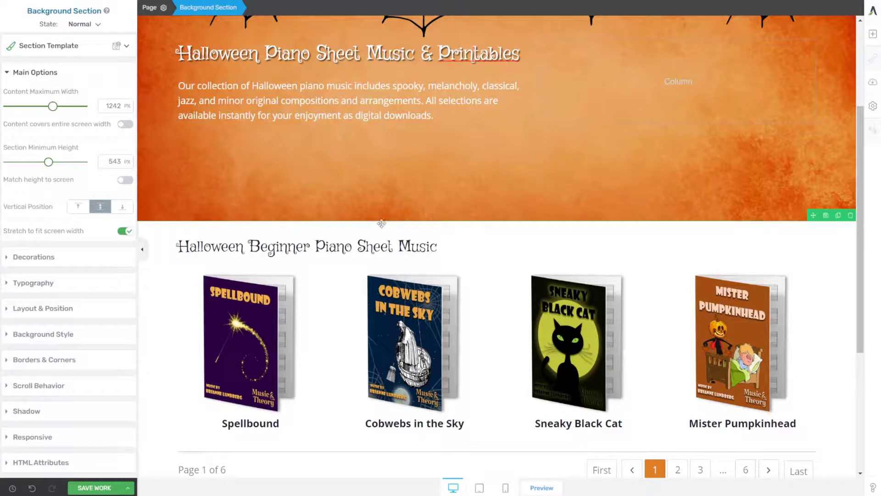
scroll(403, 207, "down", 3)
scroll(436, 340, "up", 1)
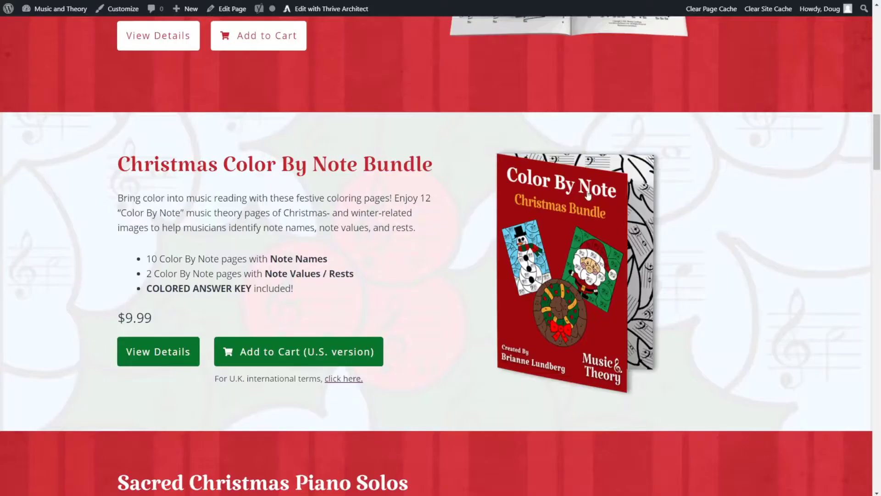
scroll(588, 194, "up", 12)
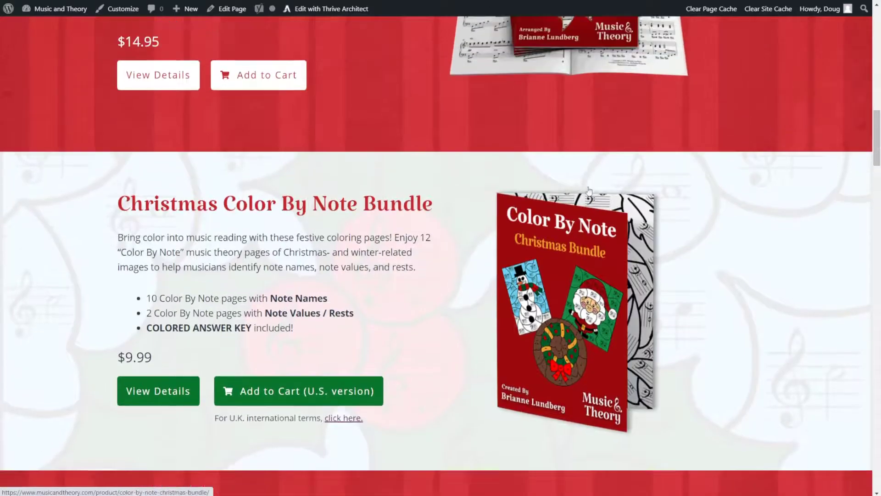
scroll(584, 183, "up", 6)
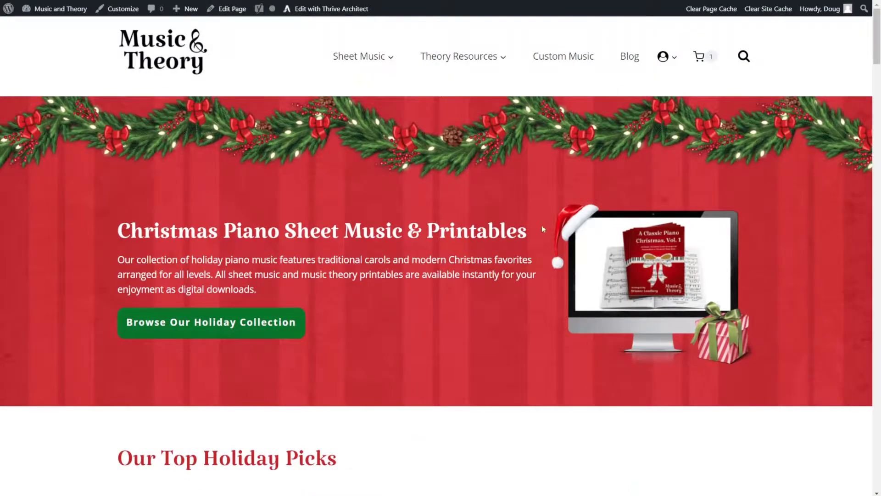
scroll(543, 228, "down", 9)
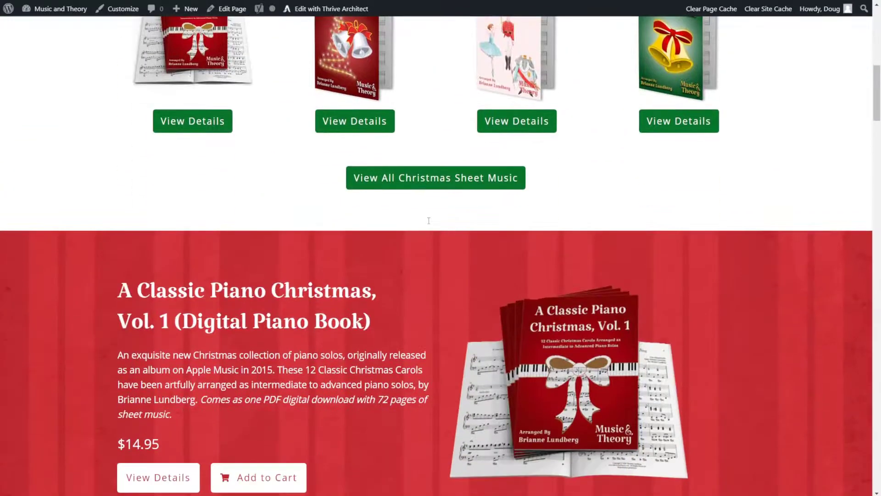
scroll(428, 220, "down", 3)
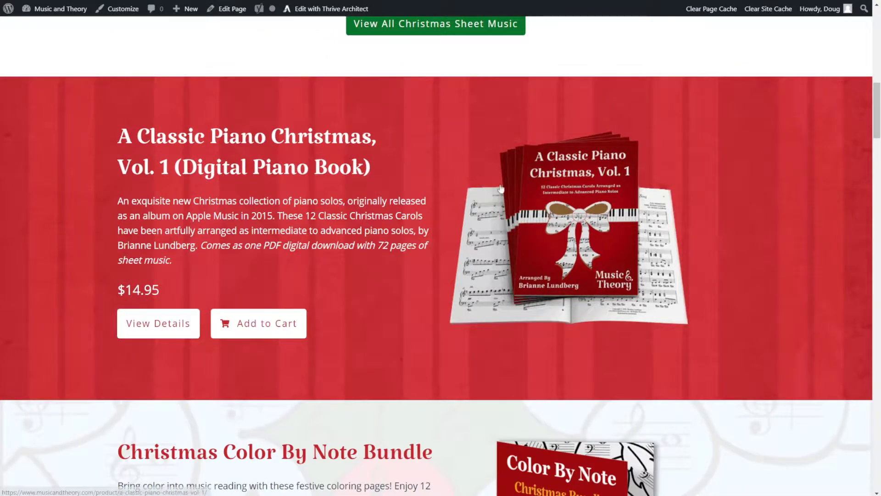
scroll(581, 188, "down", 1)
scroll(283, 212, "down", 2)
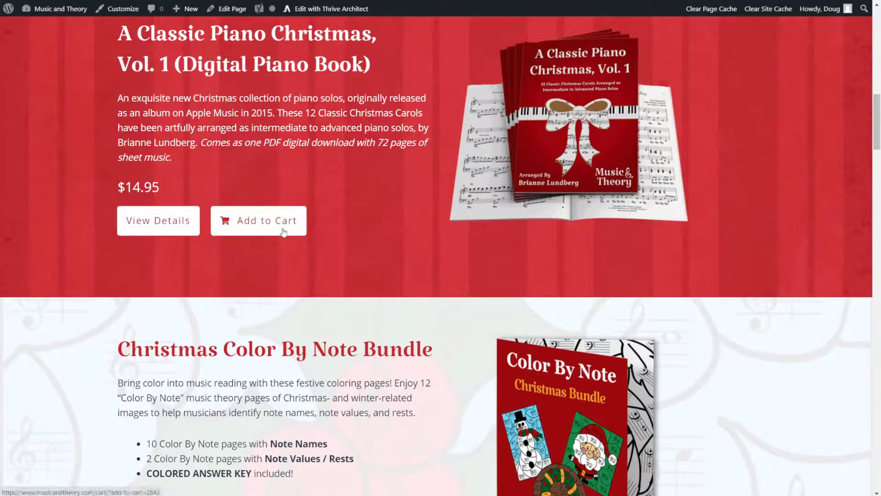
scroll(275, 225, "down", 3)
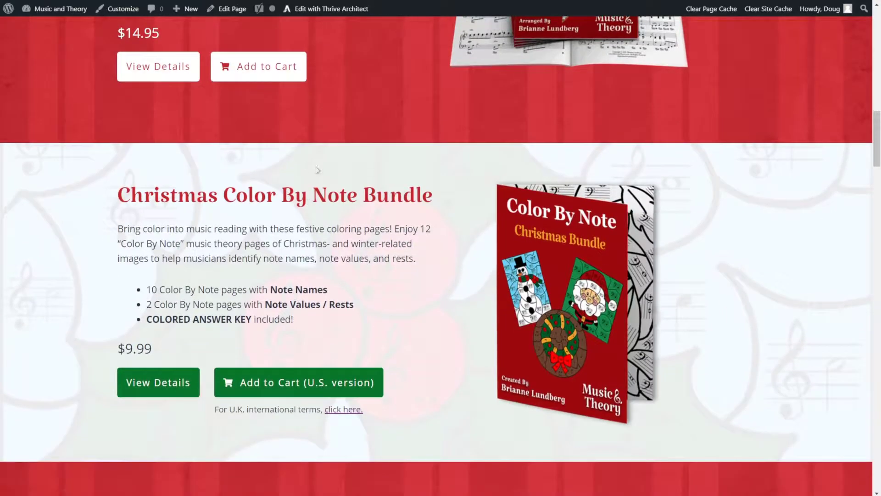
scroll(515, 197, "down", 1)
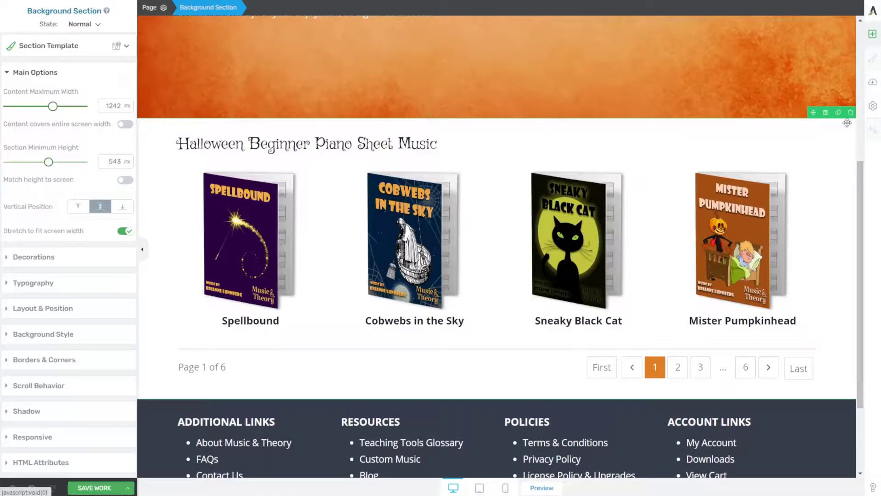
- Add a background section below the product list with a minimum height of 275 px and vertically centred content
left_click(873, 34)
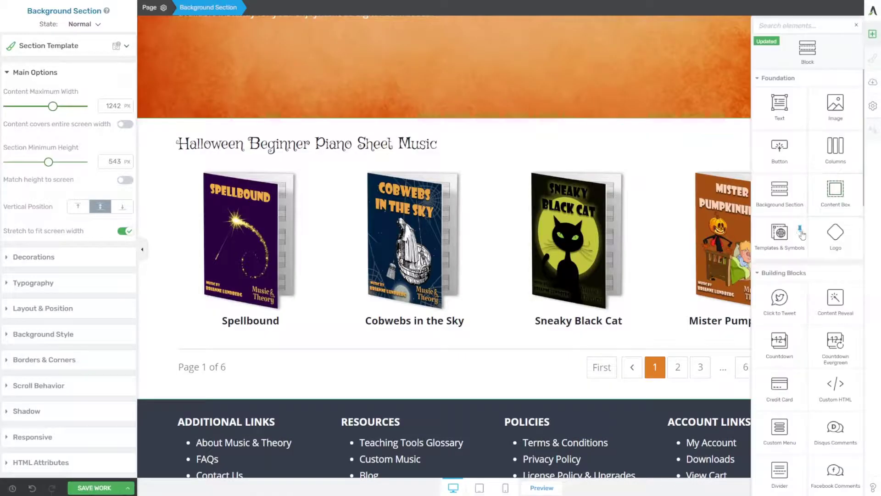
left_click(779, 191)
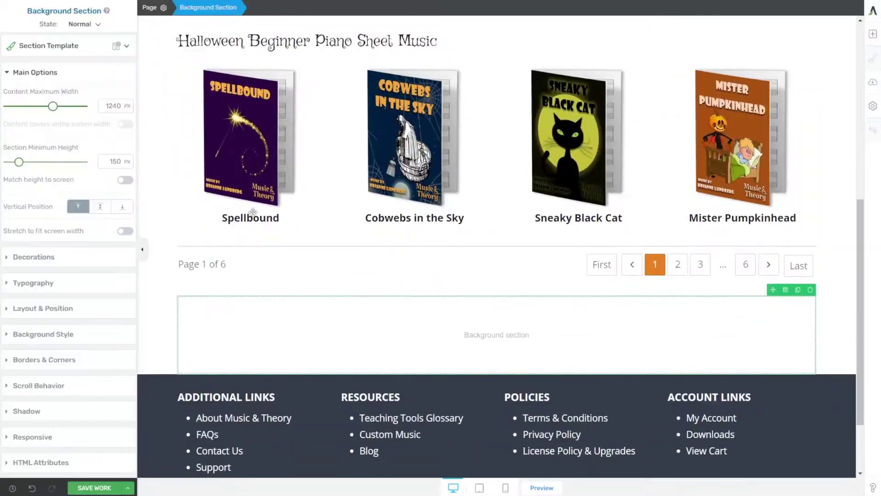
left_click_drag(21, 163, 29, 164)
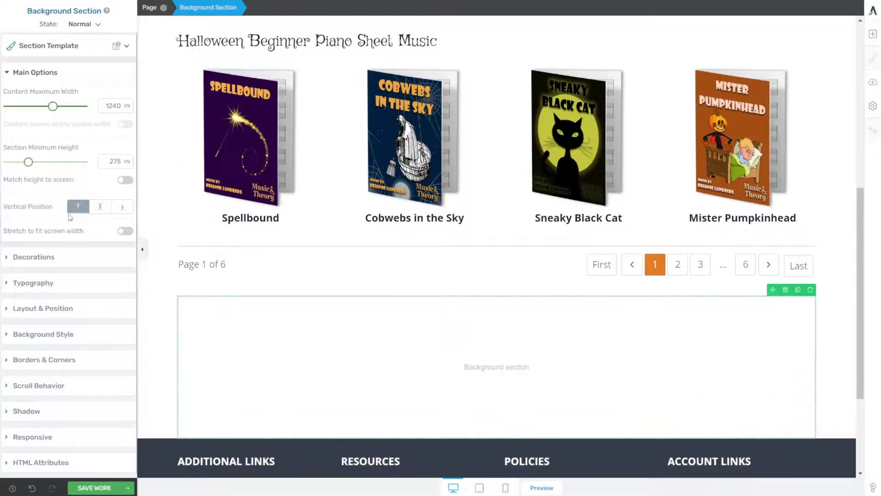
left_click(100, 206)
scroll(419, 319, "down", 2)
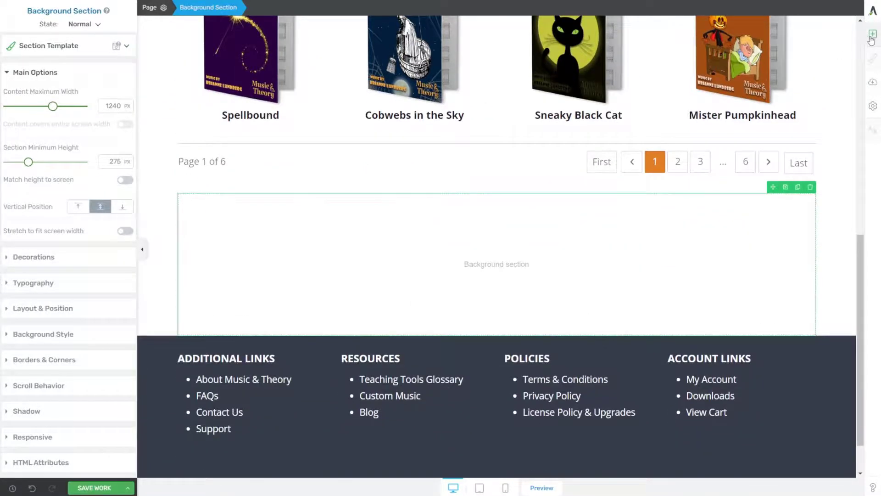
- Insert a button in the new background section and colour it with the saved Zest orange, #de7f26
left_click(872, 34)
left_click_drag(812, 146, 496, 266)
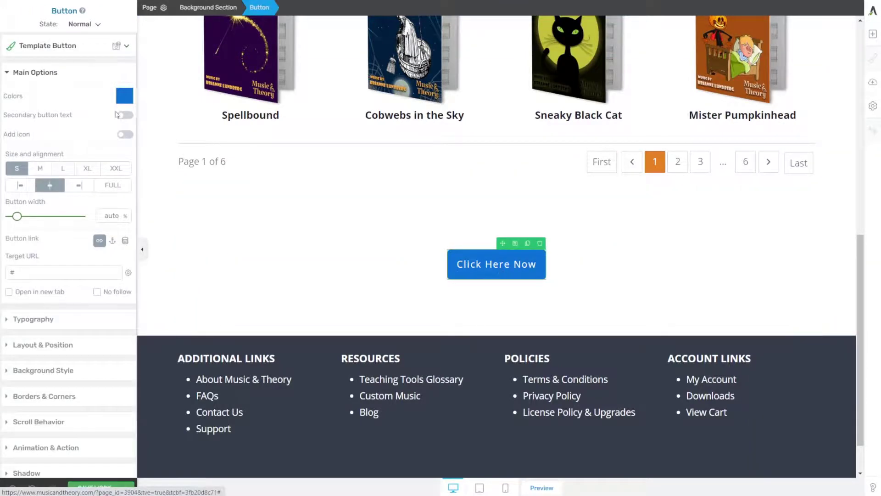
left_click(123, 98)
left_click(75, 266)
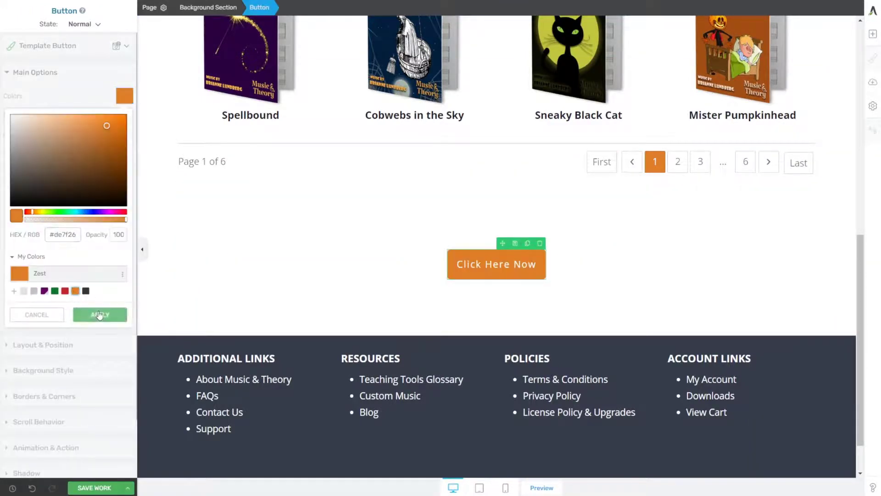
left_click(98, 314)
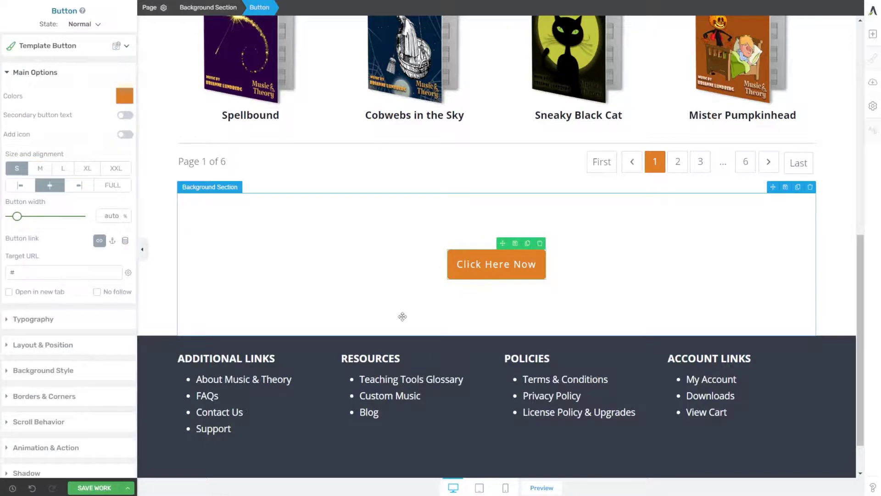
double_click(38, 271)
key("ctrl+v")
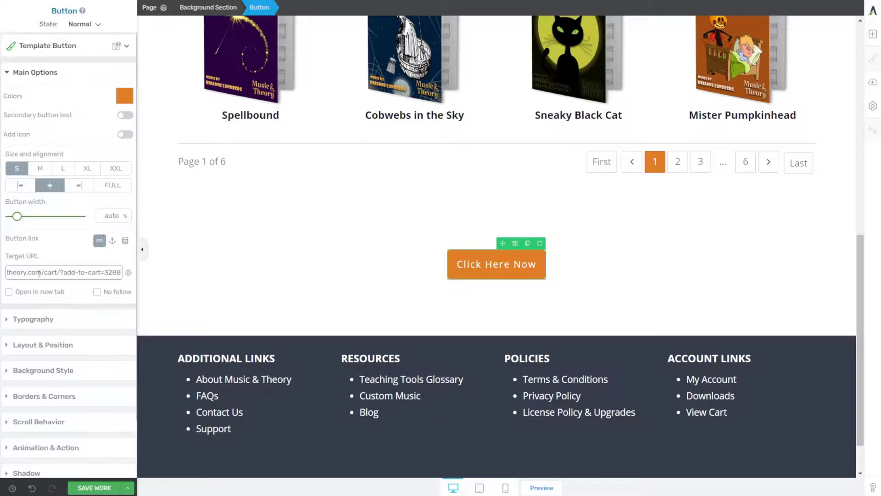
left_click_drag(41, 274, 3, 278)
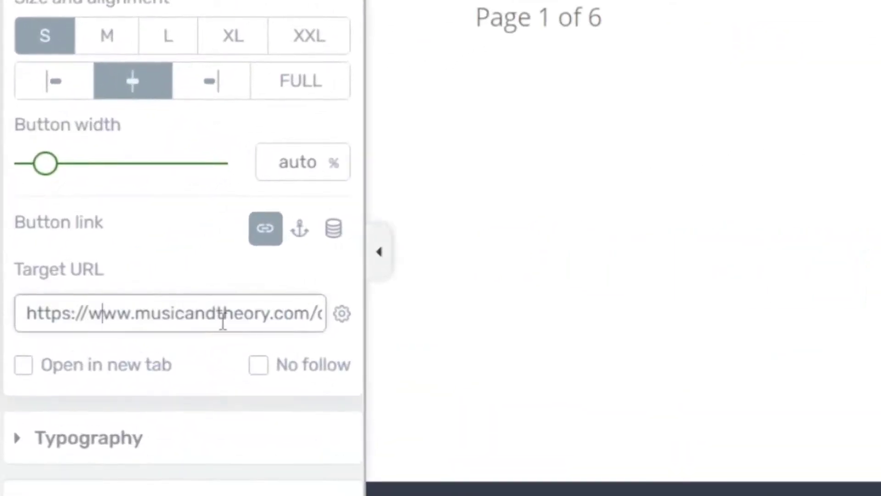
left_click_drag(83, 275, 121, 275)
left_click_drag(321, 320, 270, 320)
left_click_drag(111, 320, 169, 320)
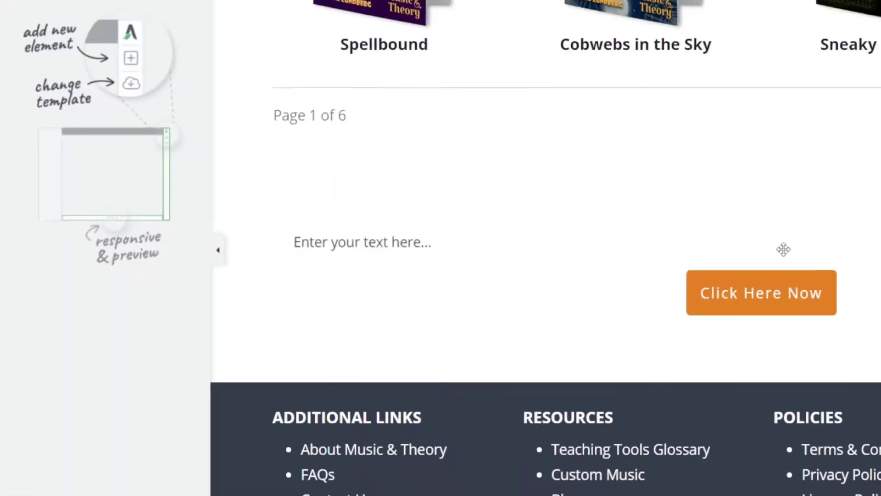
left_click(448, 248)
key("ctrl+v")
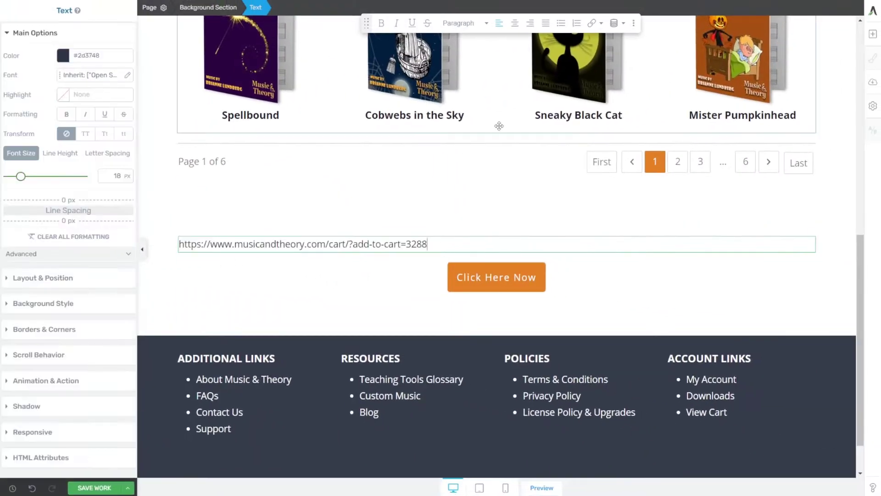
left_click_drag(21, 176, 33, 177)
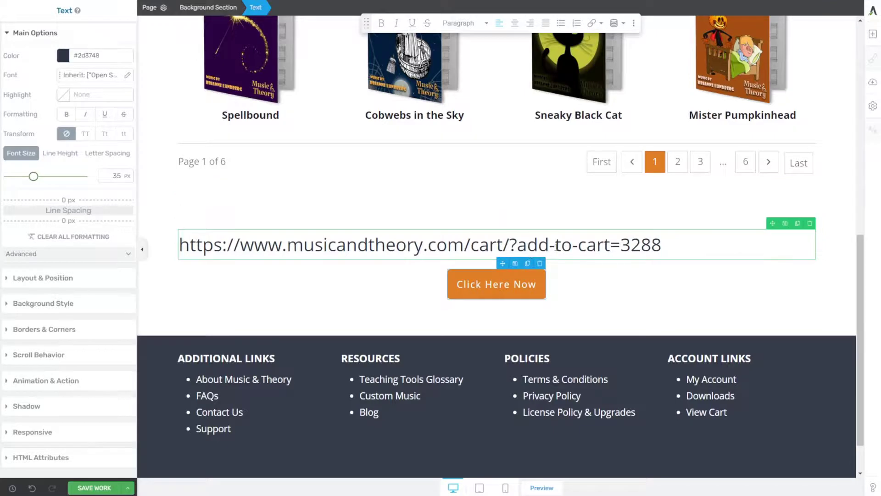
left_click_drag(662, 246, 620, 245)
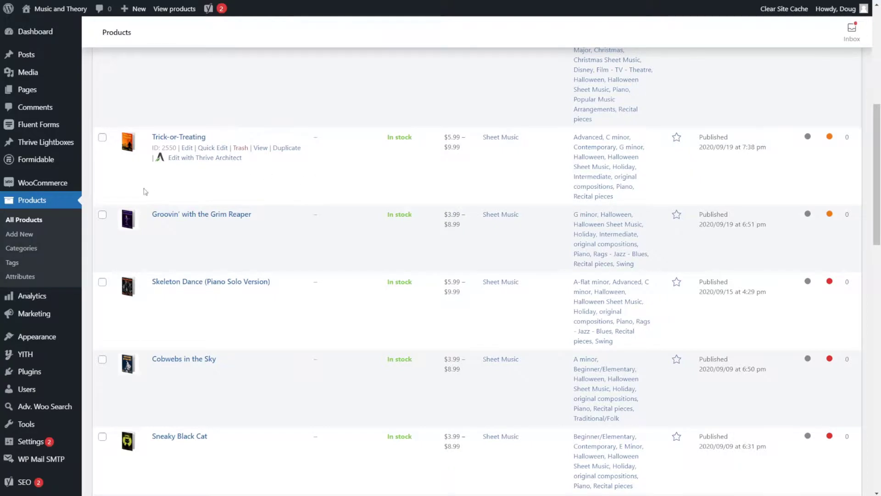
- Look through the product IDs in the WooCommerce product list and copy the ID of "Color By Note: Halloween Bundle"
scroll(143, 188, "up", 1)
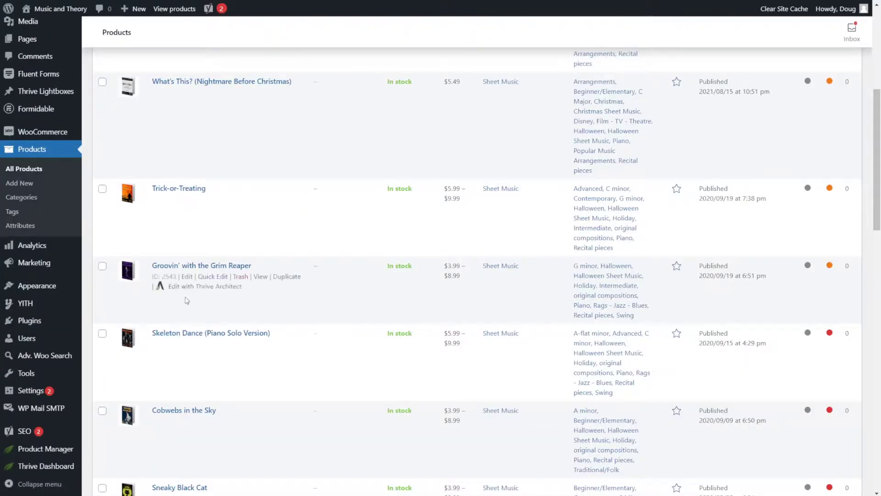
left_click_drag(152, 199, 177, 199)
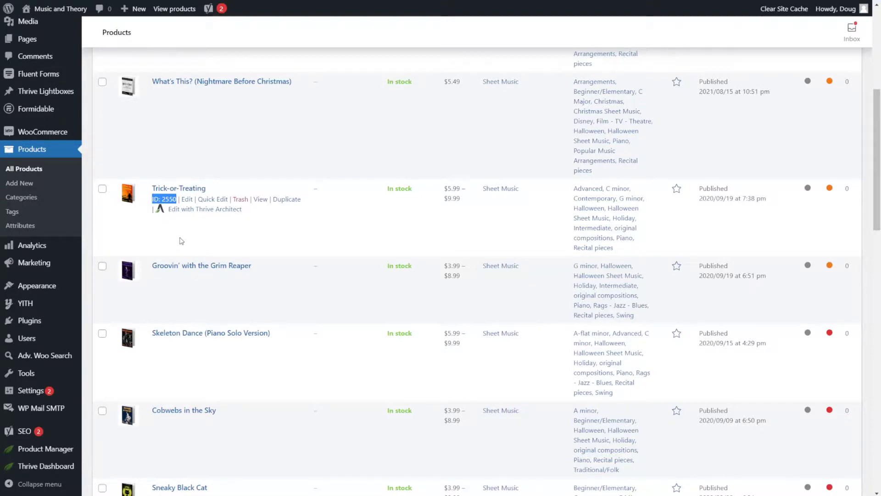
scroll(181, 241, "down", 15)
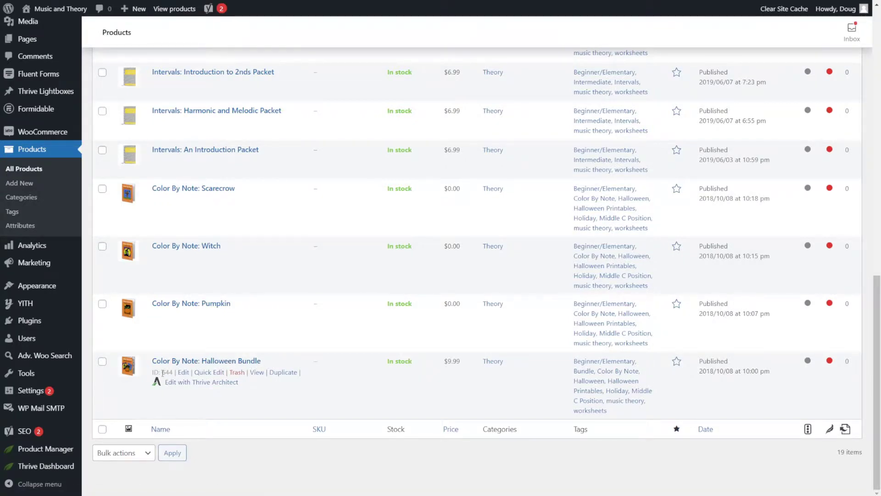
left_click_drag(163, 373, 173, 372)
key("ctrl+c")
- Return to Thrive Architect, replace the product ID ending the add-to-cart URL text with 644 and select the whole URL
key("alt+Tab")
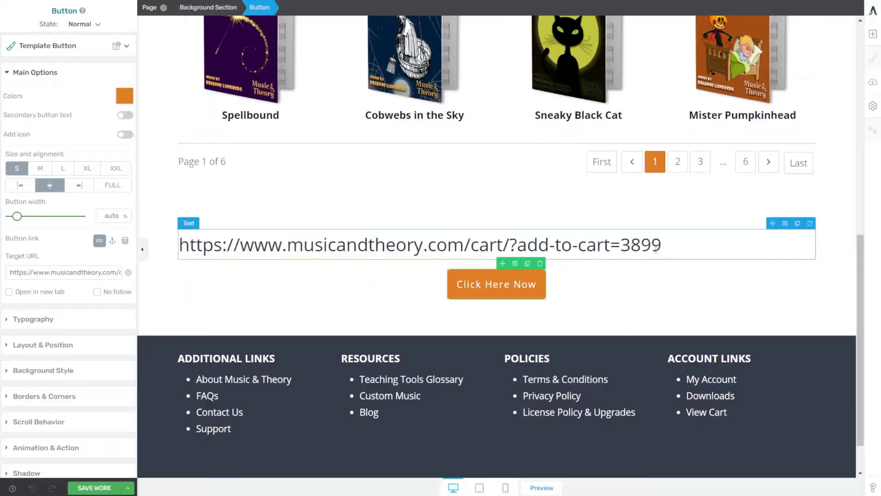
left_click_drag(666, 245, 162, 256)
key("ctrl+v")
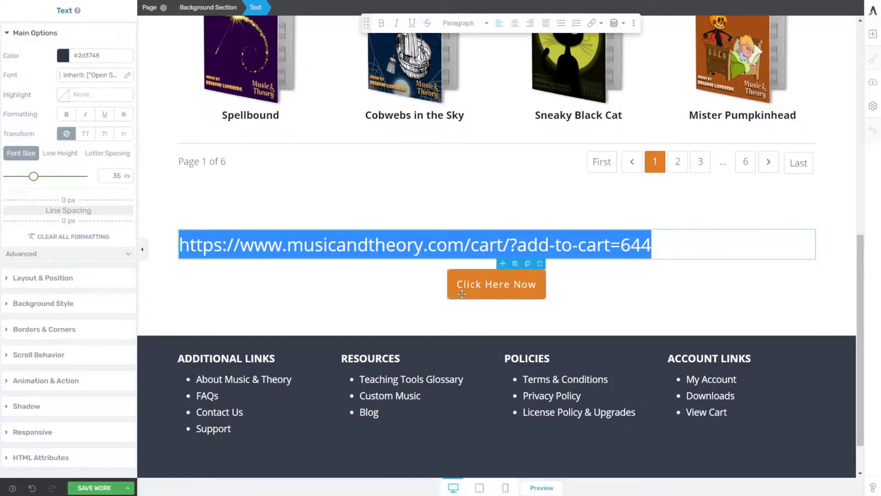
left_click(486, 285)
left_click(53, 274)
key("ctrl+a")
key("ctrl+v")
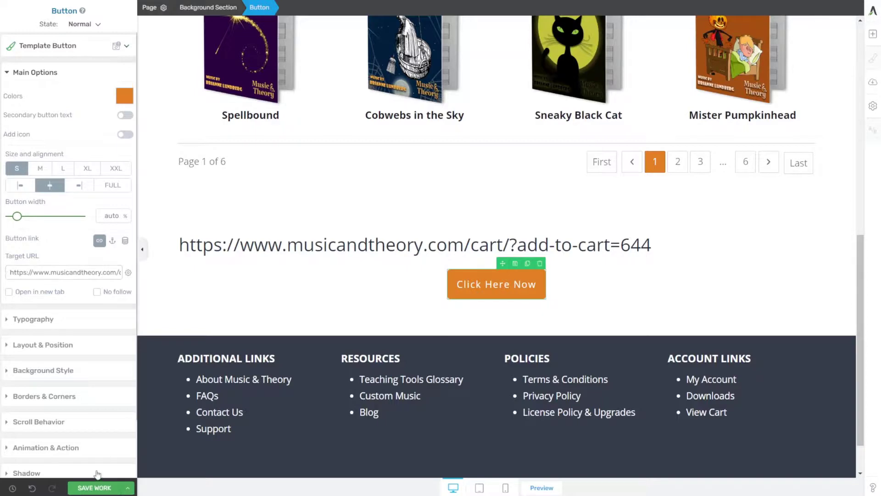
left_click(95, 486)
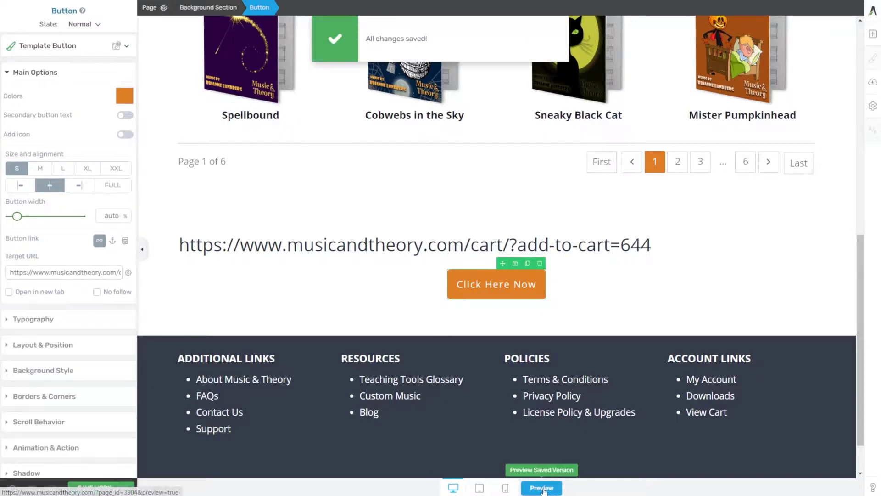
- Preview the saved page and test the Click Here Now button below the product list
left_click(544, 486)
scroll(416, 271, "down", 10)
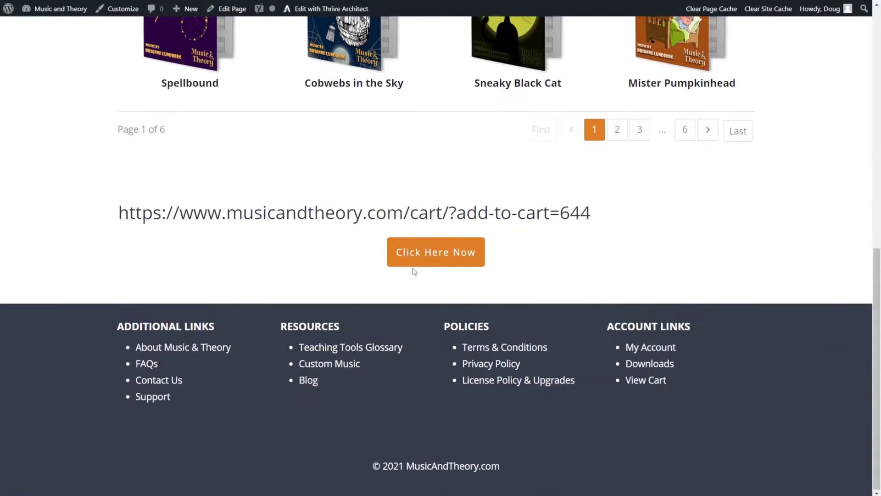
left_click(434, 254)
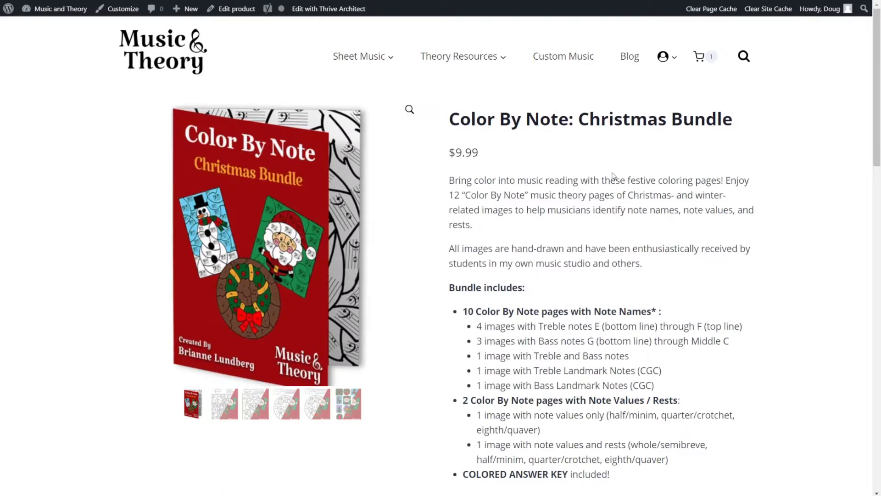
- Check the Region choices above the Add to cart button on the "Color By Note: Christmas Bundle" product page
scroll(614, 176, "down", 10)
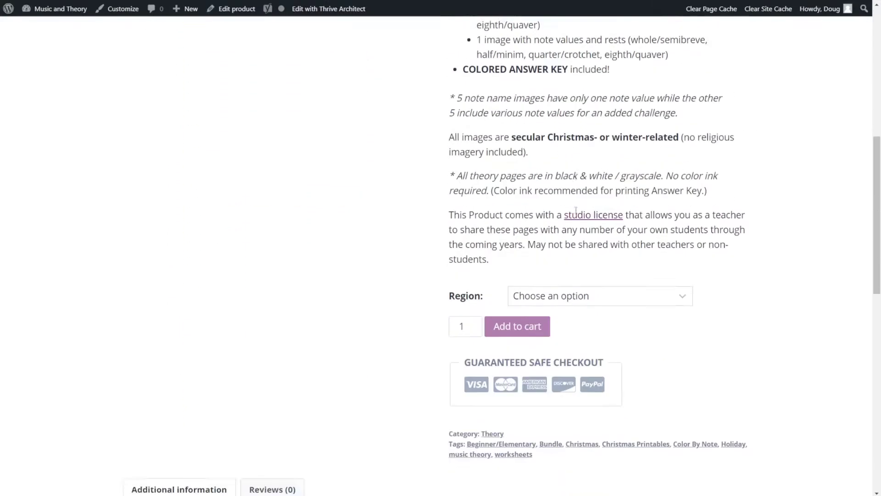
left_click(576, 250)
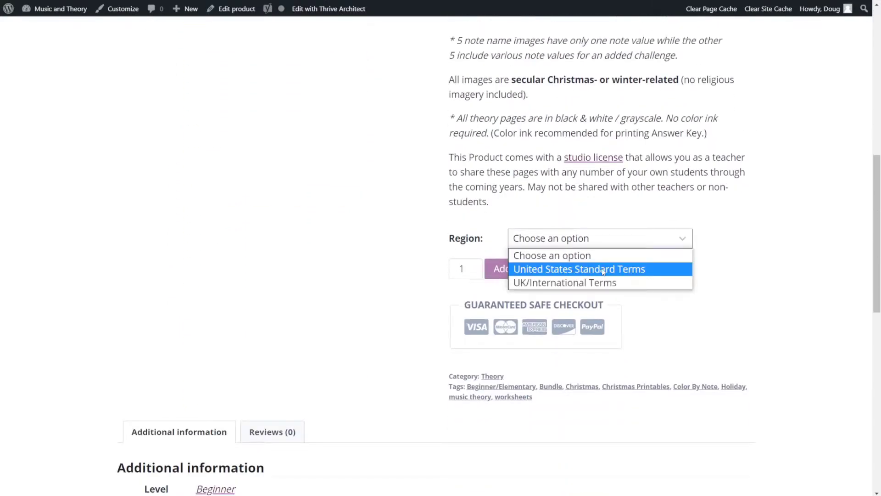
left_click(537, 206)
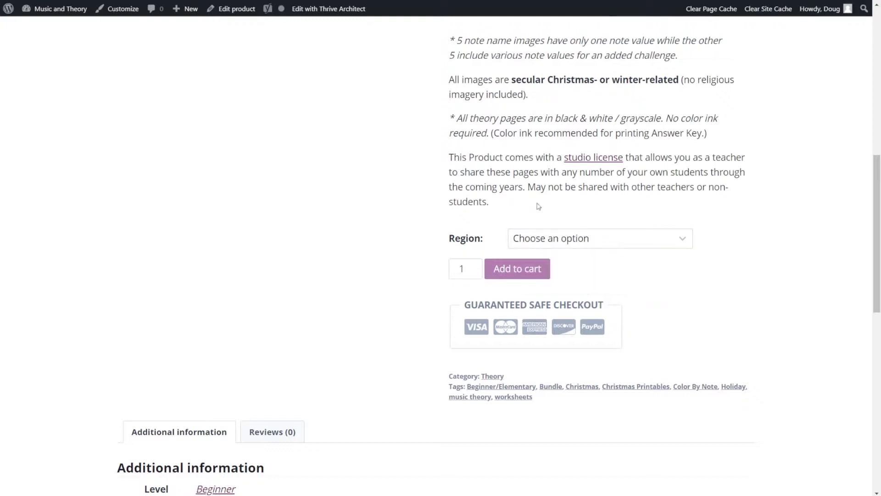
left_click(569, 238)
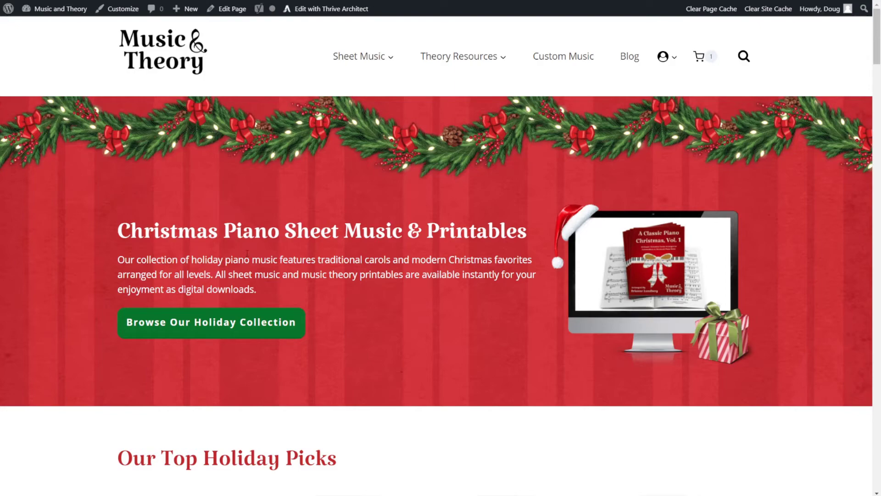
- Look through the Christmas landing page's top picks and featured product sections, down to the Christmas Color By Note Bundle
scroll(246, 253, "down", 5)
scroll(247, 254, "down", 2)
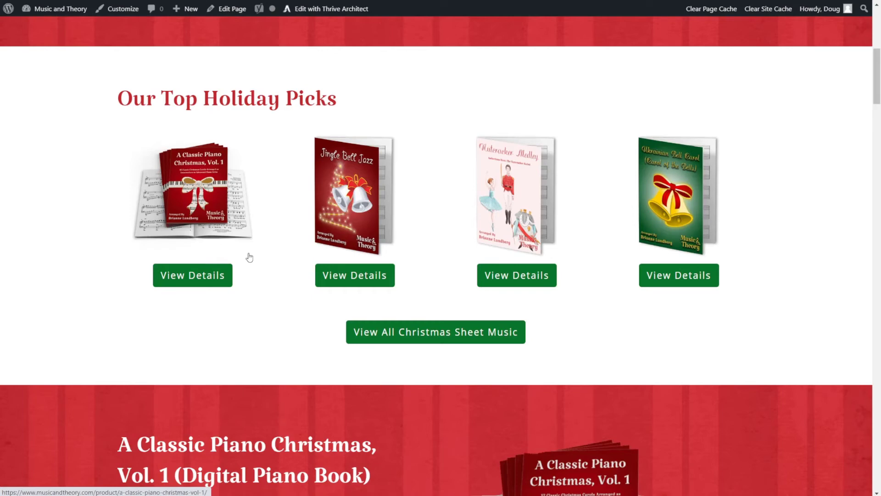
scroll(297, 243, "down", 7)
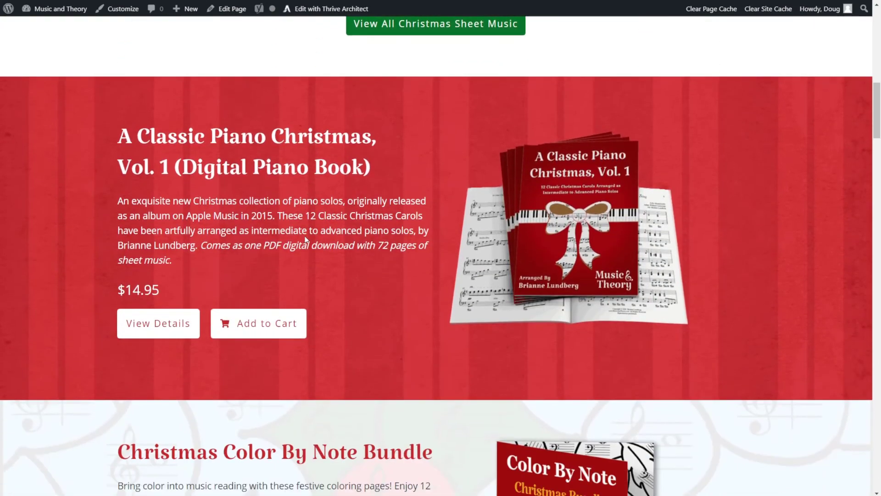
scroll(306, 239, "down", 6)
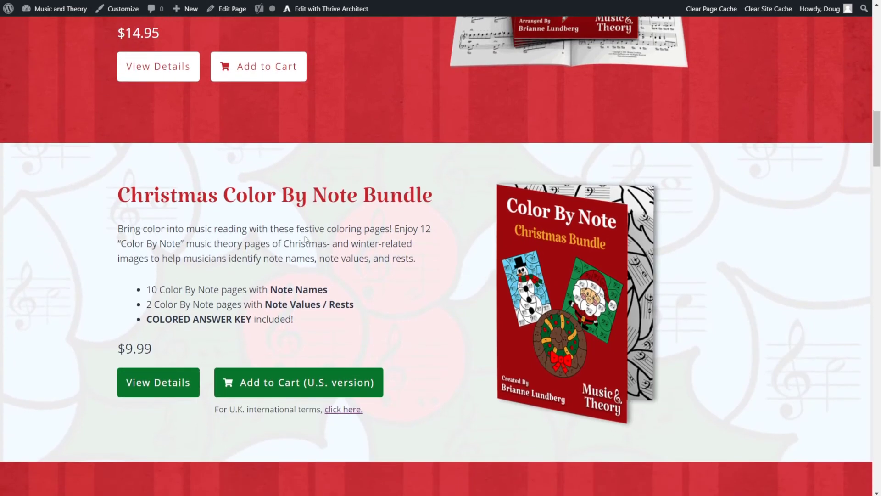